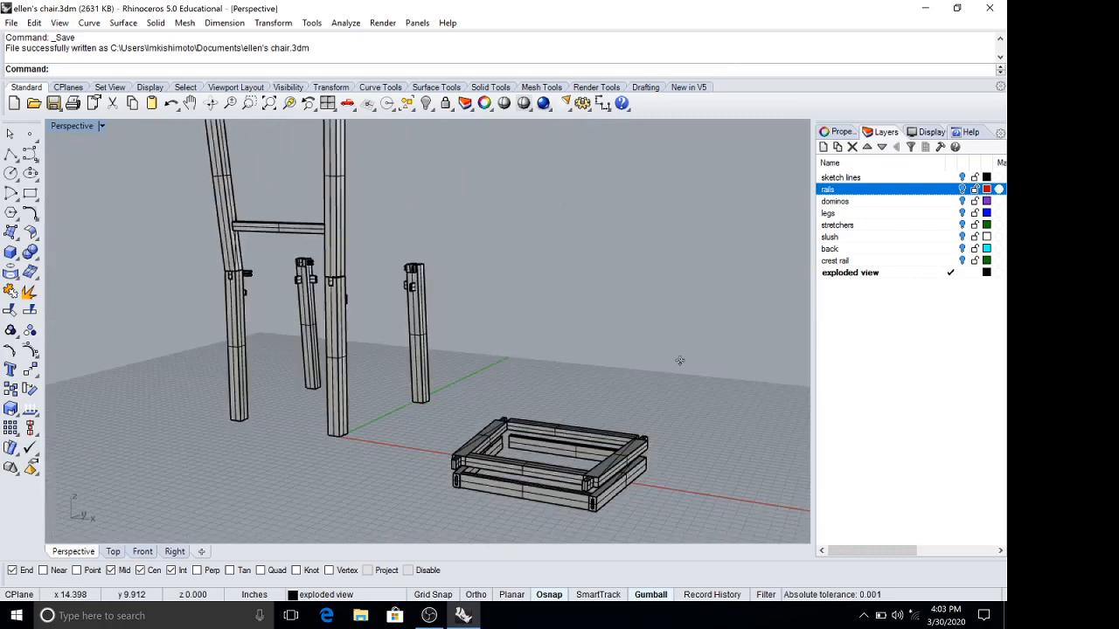
- Select the four sides of the upper seat frame, including their tenons, and raise them 1 inch vertically
scroll(505, 464, up, 5)
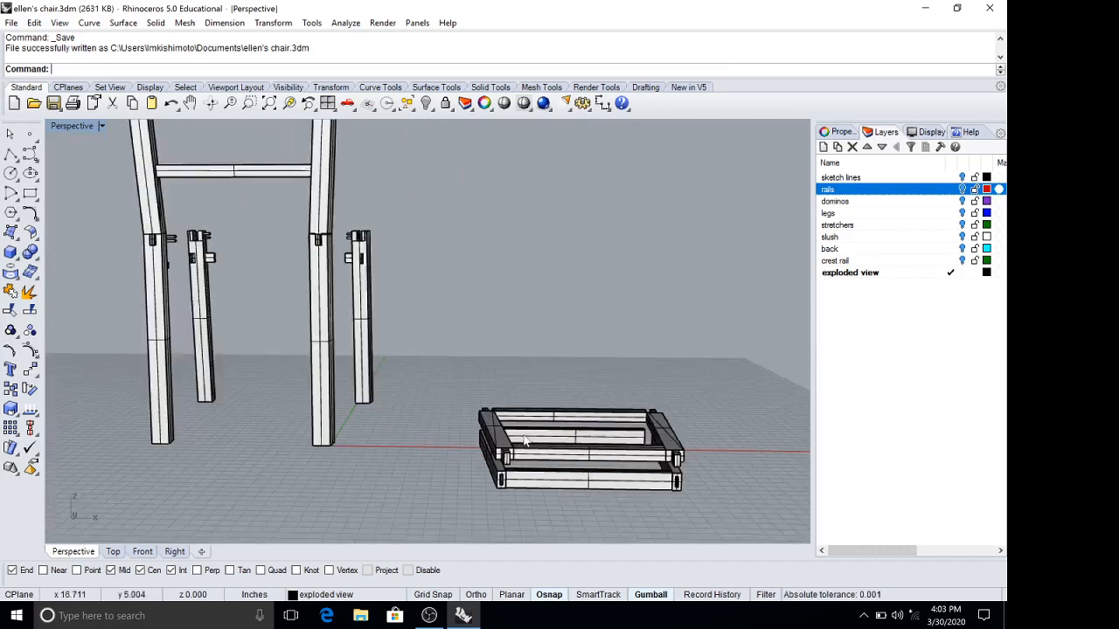
scroll(469, 460, down, 5)
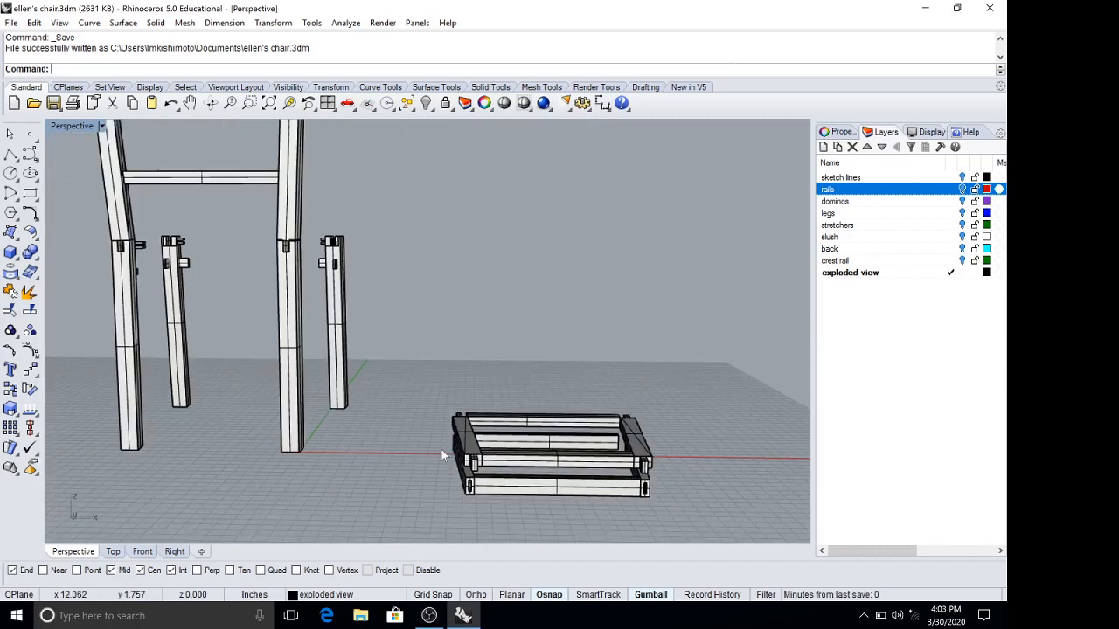
scroll(472, 487, up, 3)
click(446, 455)
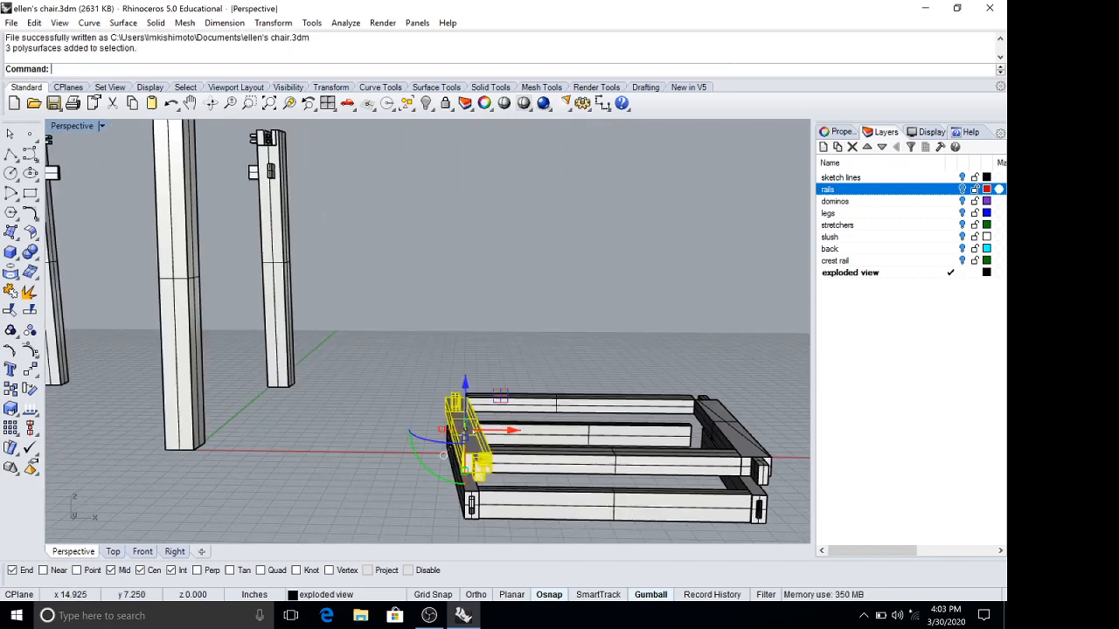
shift+click(551, 469)
shift+click(536, 405)
shift+click(741, 431)
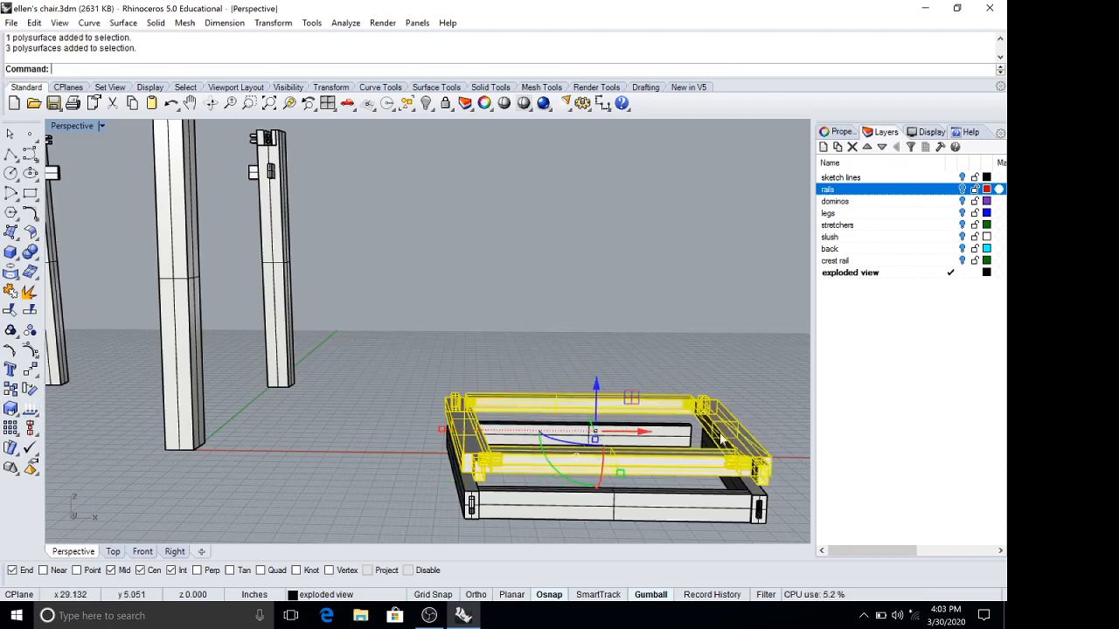
right_drag(562, 471, 584, 382)
click(597, 385)
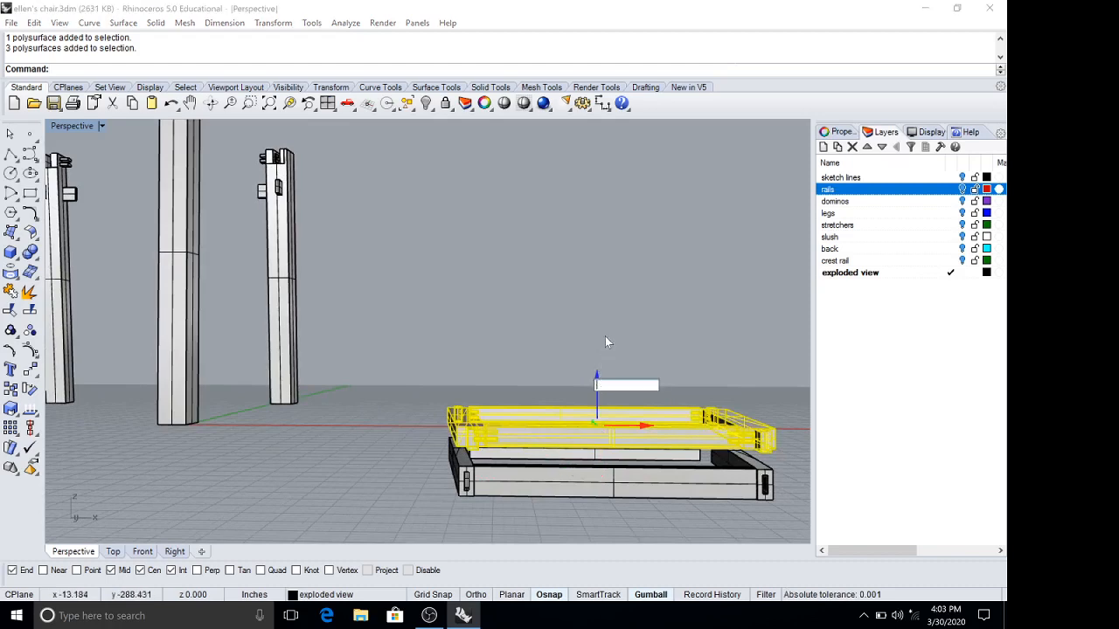
text(1)
key(Return)
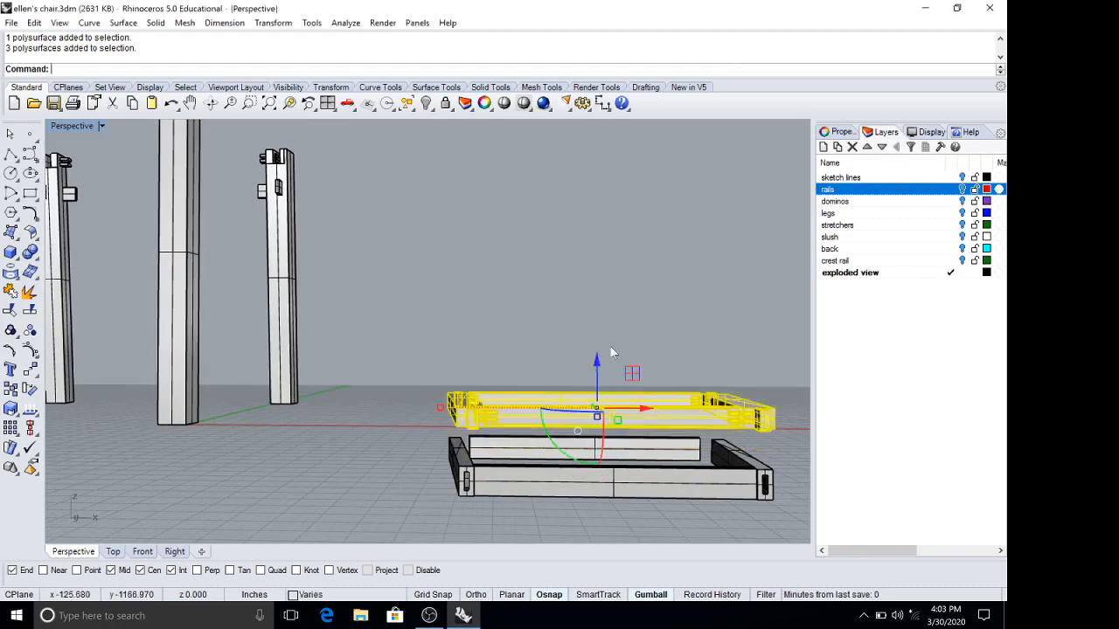
click(430, 378)
- Slide the lower rail frame along the X axis until it sits clear beside the other frame
mouse_move(423, 414)
right_down()
mouse_move(430, 464)
mouse_move(472, 458)
mouse_move(464, 411)
mouse_move(433, 415)
right_up()
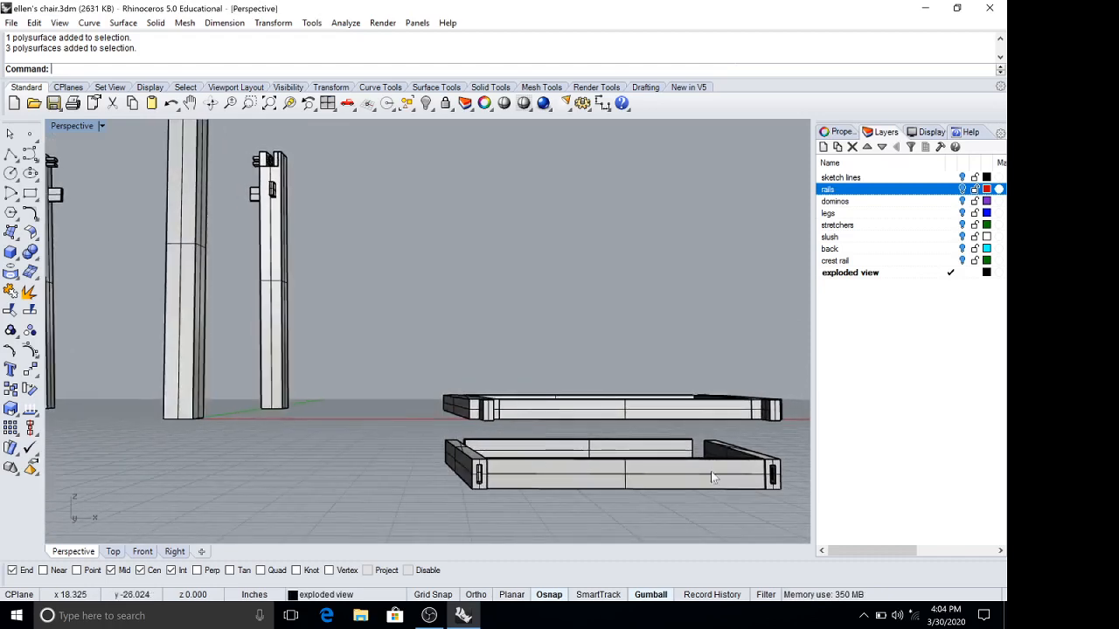
right_drag(746, 451, 674, 447)
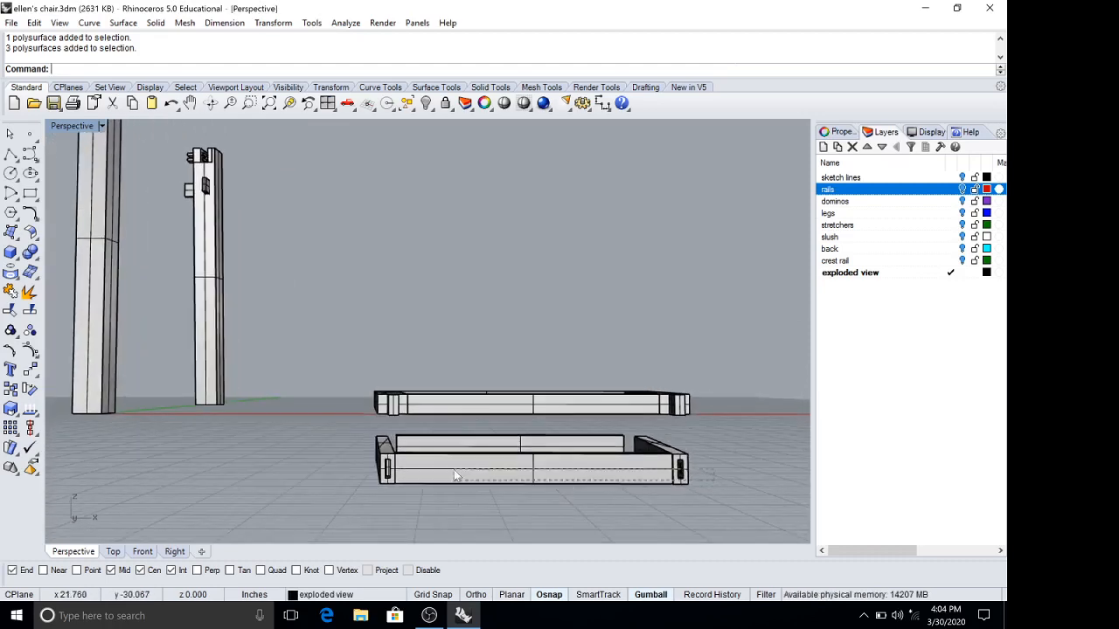
click(376, 447)
right_drag(577, 354, 540, 332)
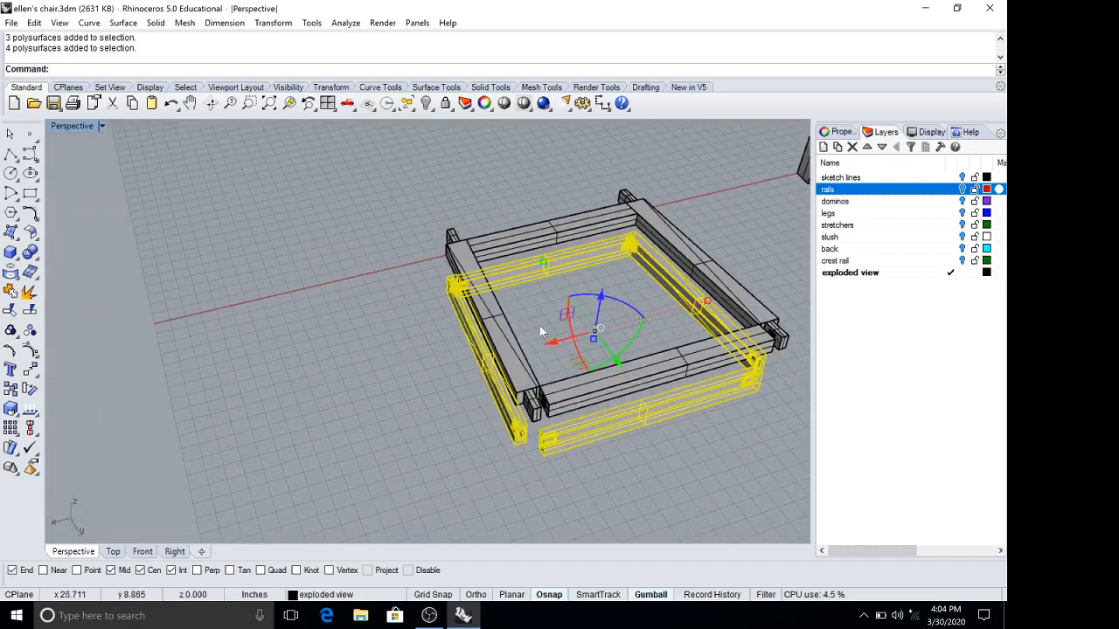
drag(556, 353, 324, 407)
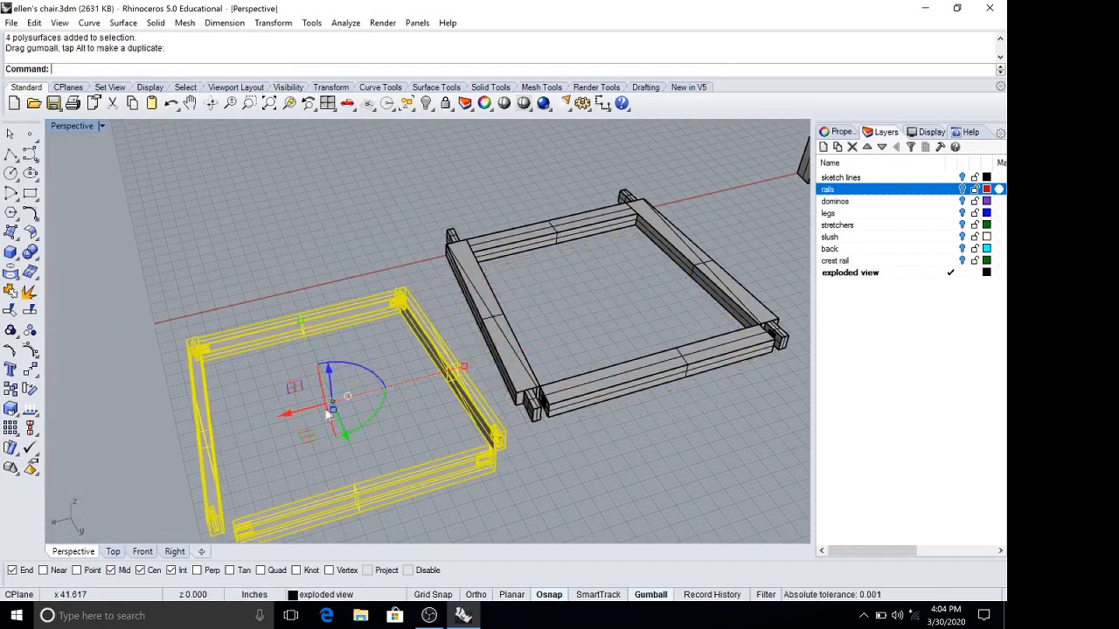
- Raise the separated lower rail frame 3.5 inches vertically
right_drag(325, 408, 766, 320)
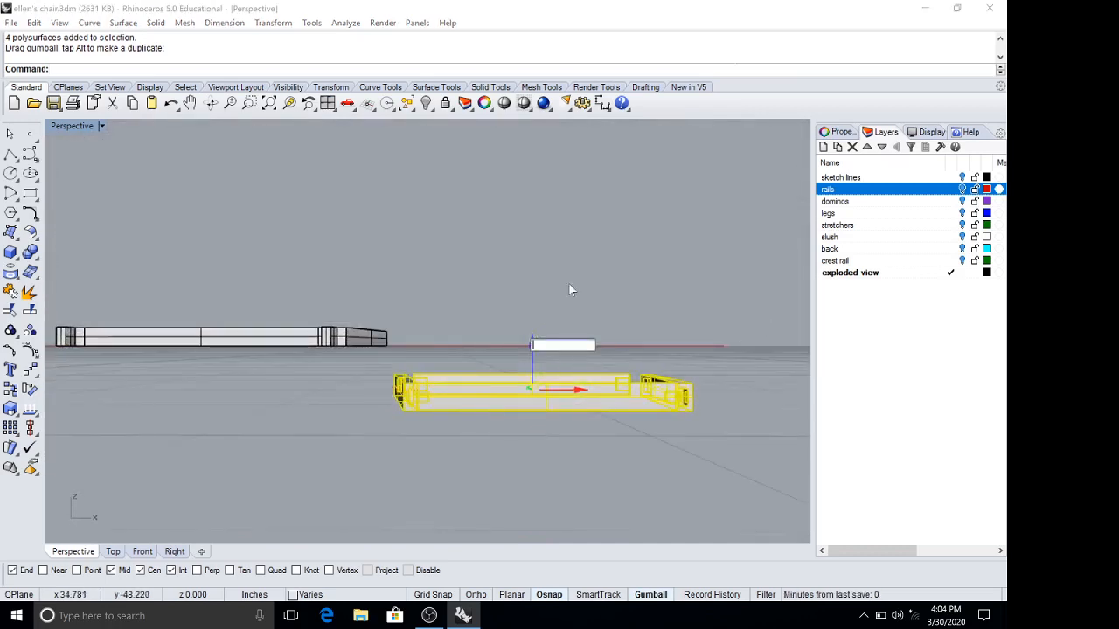
right_drag(576, 277, 578, 280)
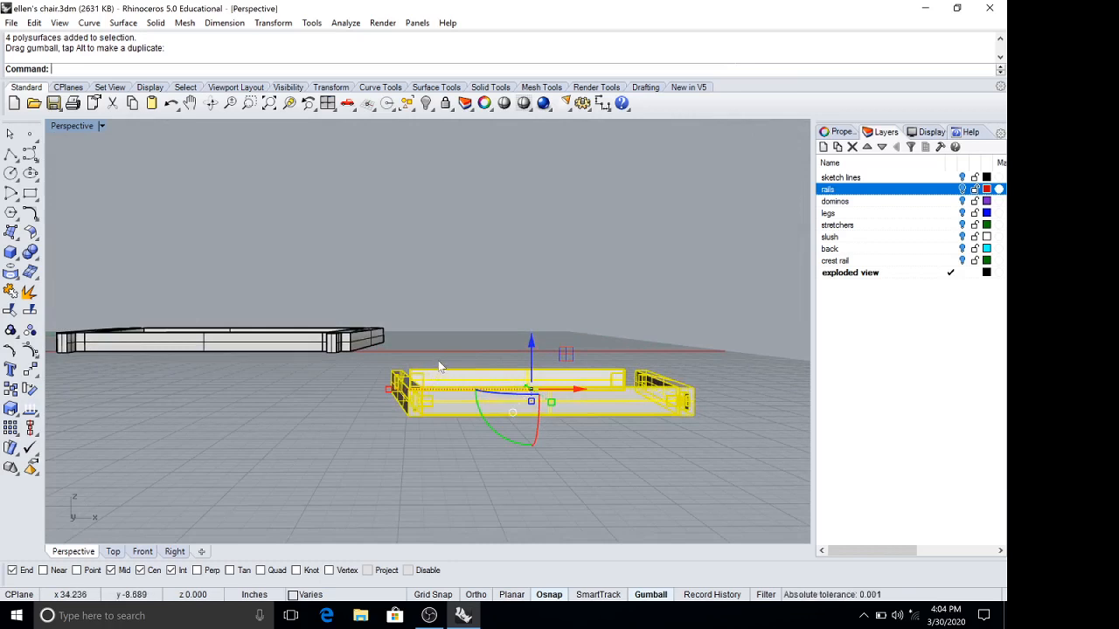
text(3.5)
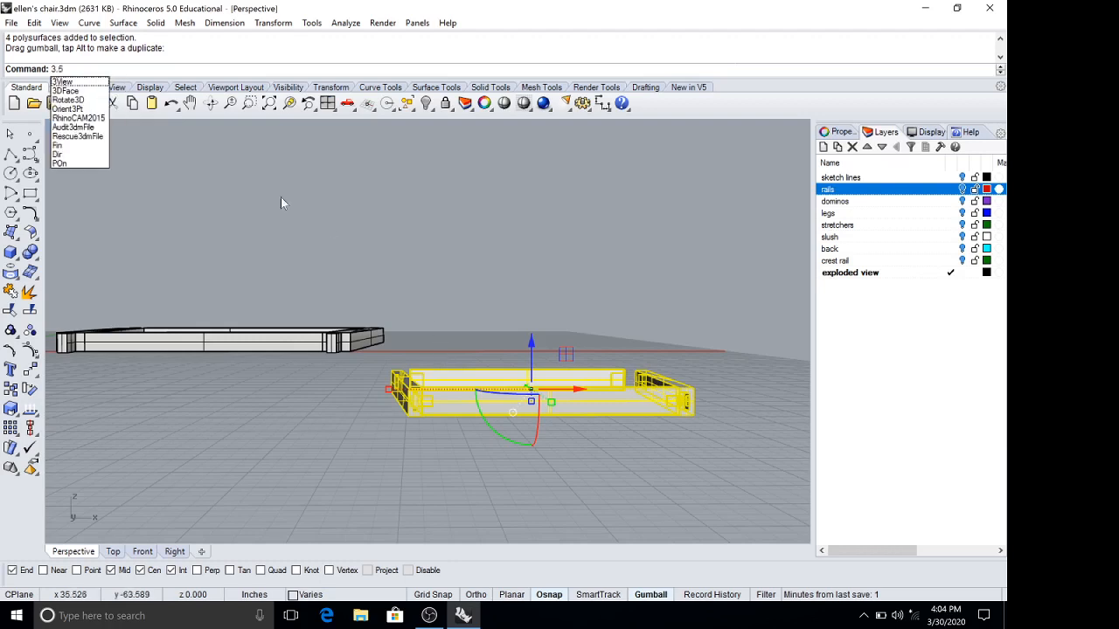
drag(73, 69, 2, 69)
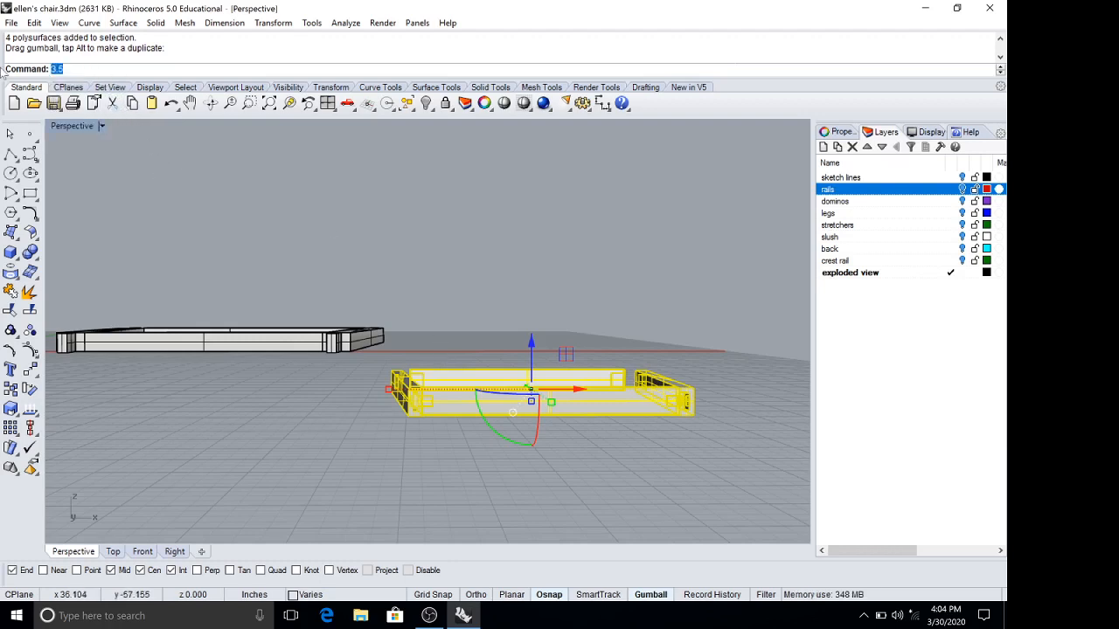
click(531, 343)
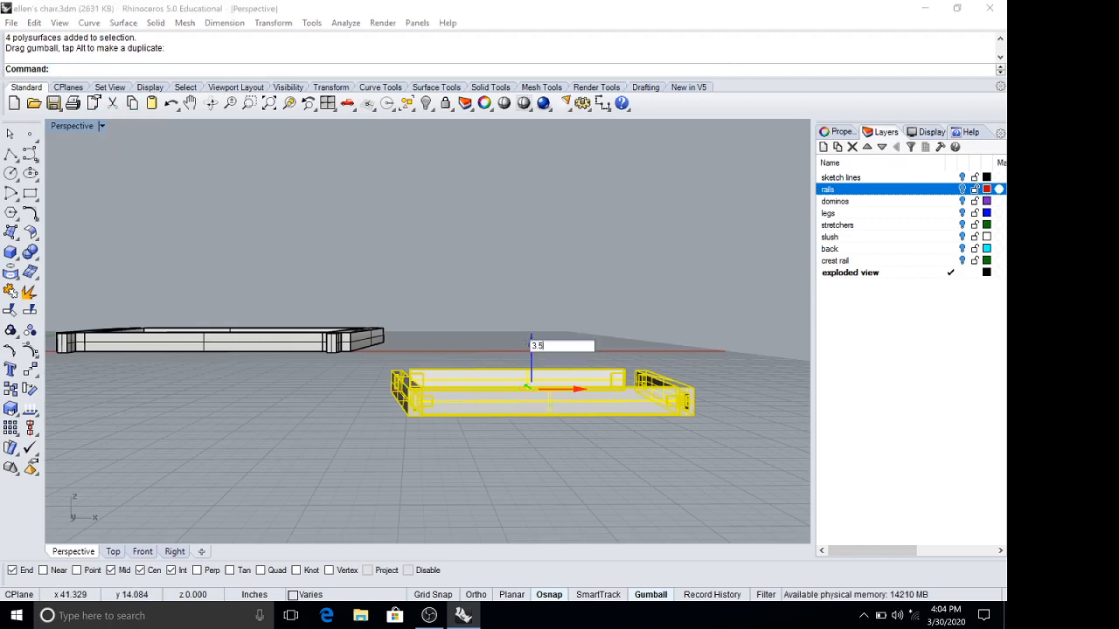
key(Return)
click(596, 263)
- Delete the lower domino pieces projecting from the chair legs, leaving the single one on the opposite back leg
right_drag(606, 259, 744, 372)
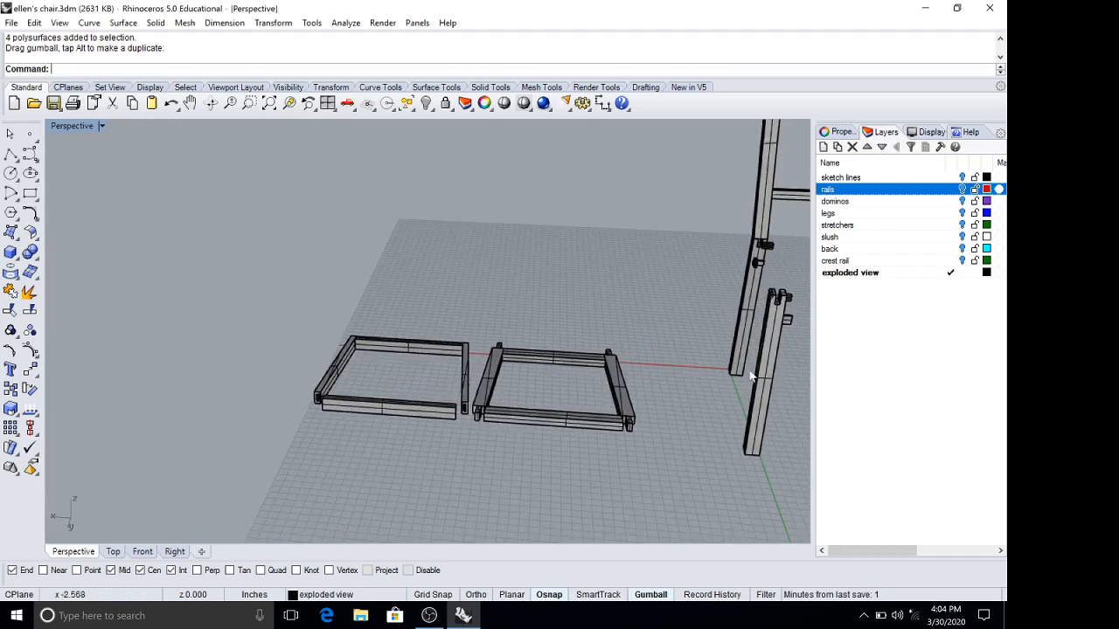
click(778, 330)
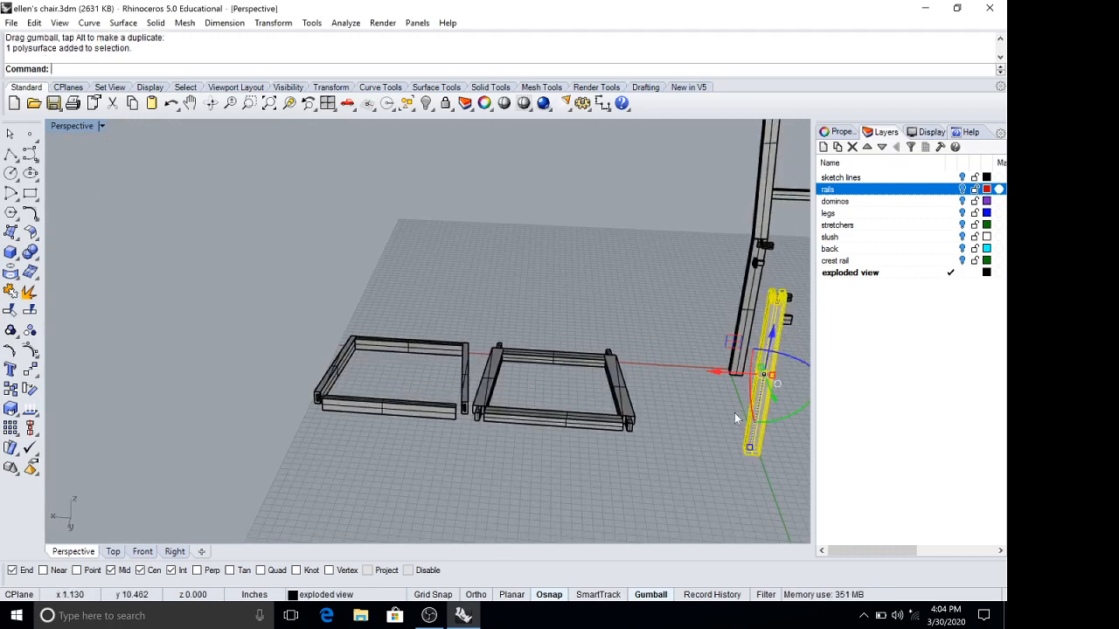
shift+right_drag(735, 413, 414, 397)
scroll(579, 234, up, 3)
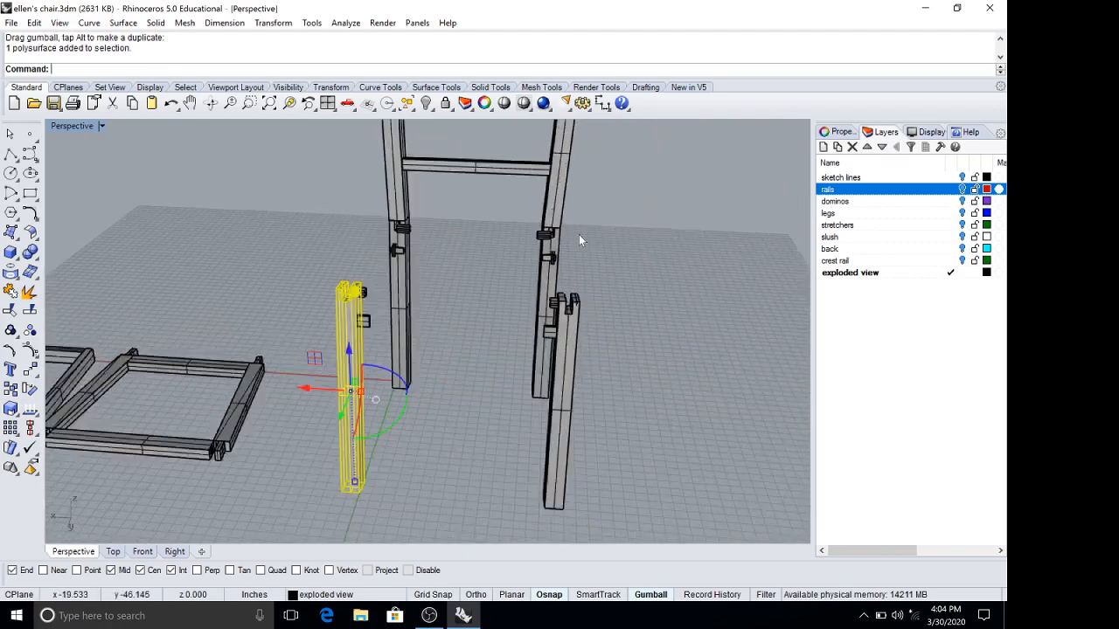
scroll(516, 228, up, 5)
right_drag(568, 229, 590, 199)
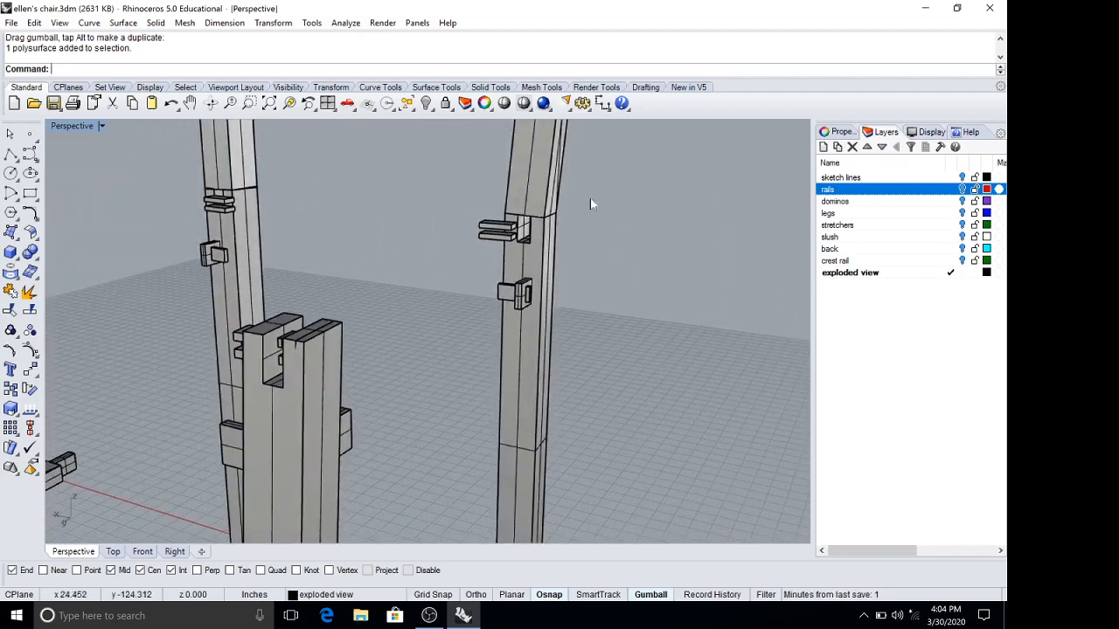
shift+click(522, 298)
shift+click(509, 295)
key(Delete)
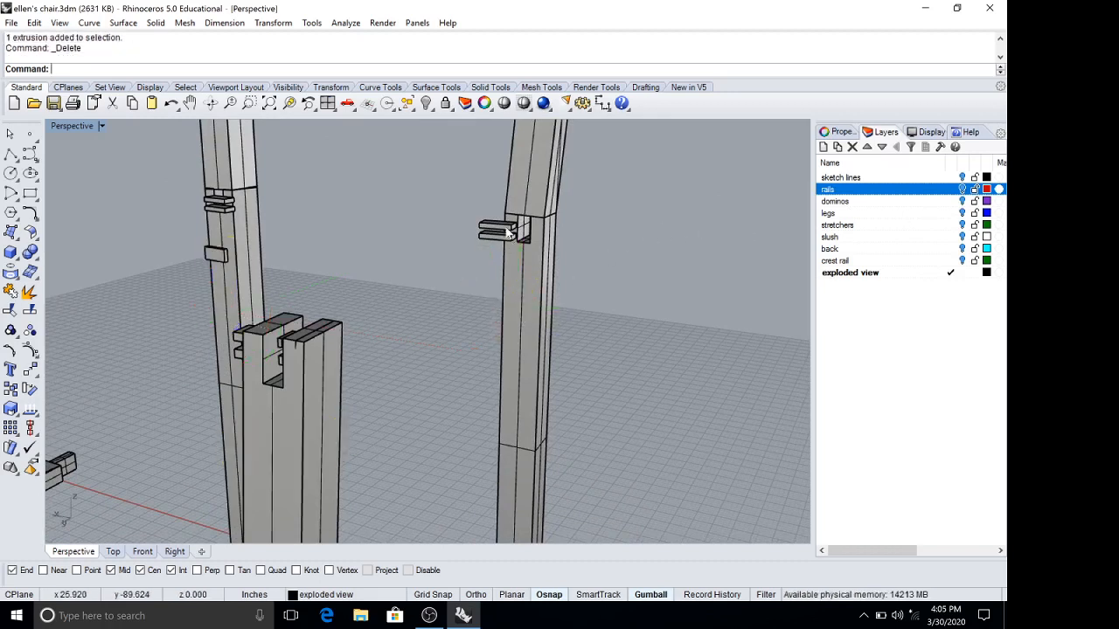
- Delete the grouped upper dominoes on the legs and the remaining lower domino on the opposite back leg
click(483, 242)
key(Delete)
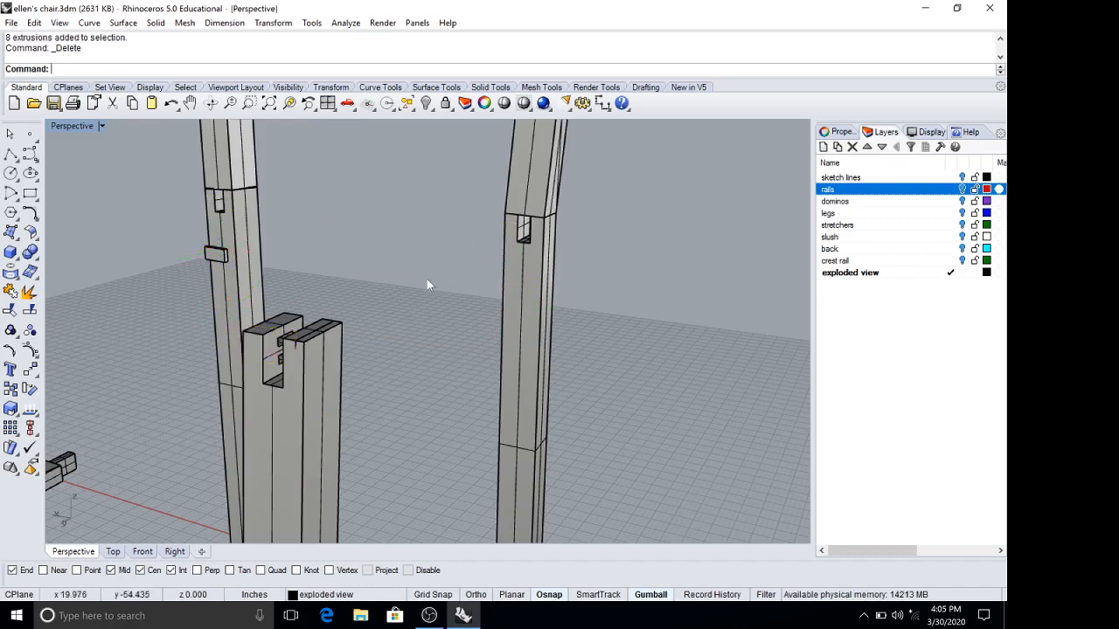
click(210, 262)
key(Delete)
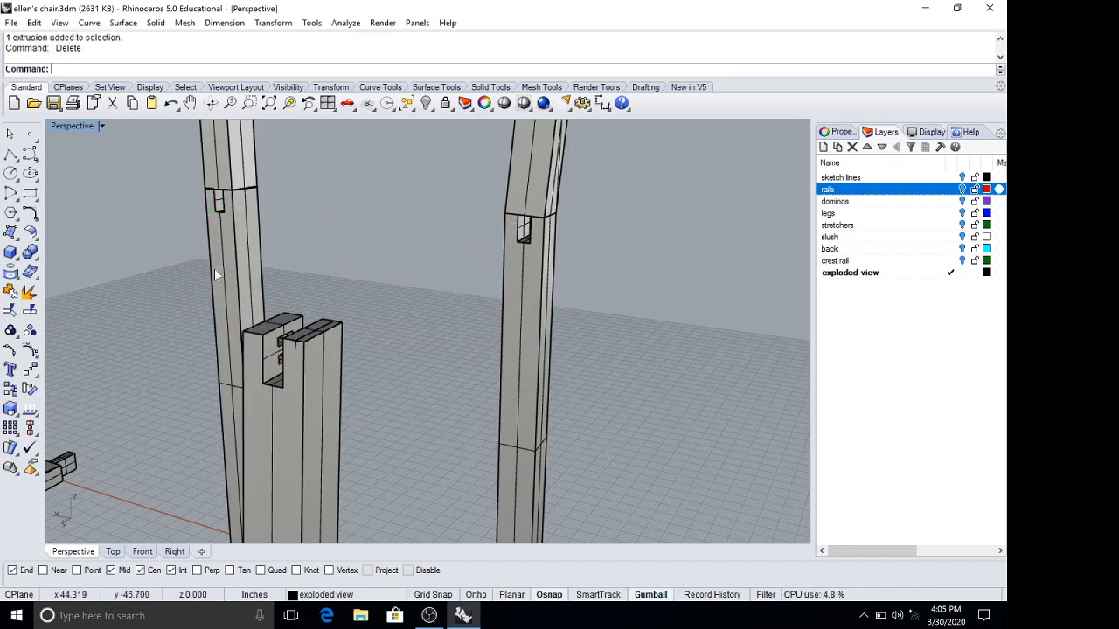
- Move the lower cross rail between the back legs from its bottom end corner to the origin at 0,0
scroll(214, 270, down, 5)
right_drag(292, 274, 392, 323)
right_drag(411, 365, 494, 389)
right_drag(329, 235, 353, 278)
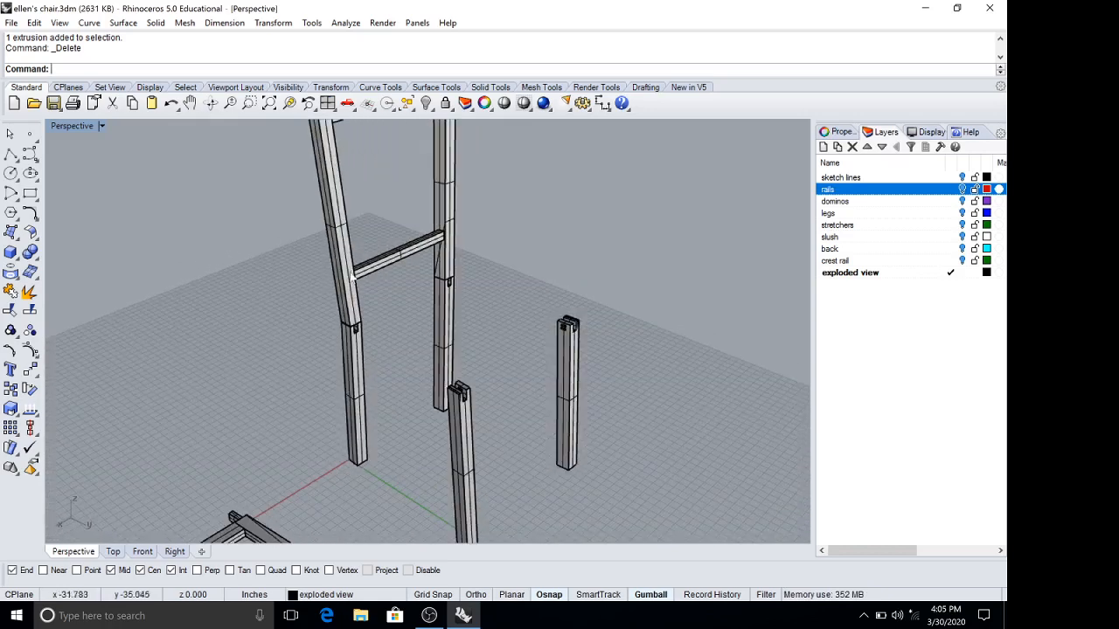
click(388, 271)
right_drag(445, 304, 428, 269)
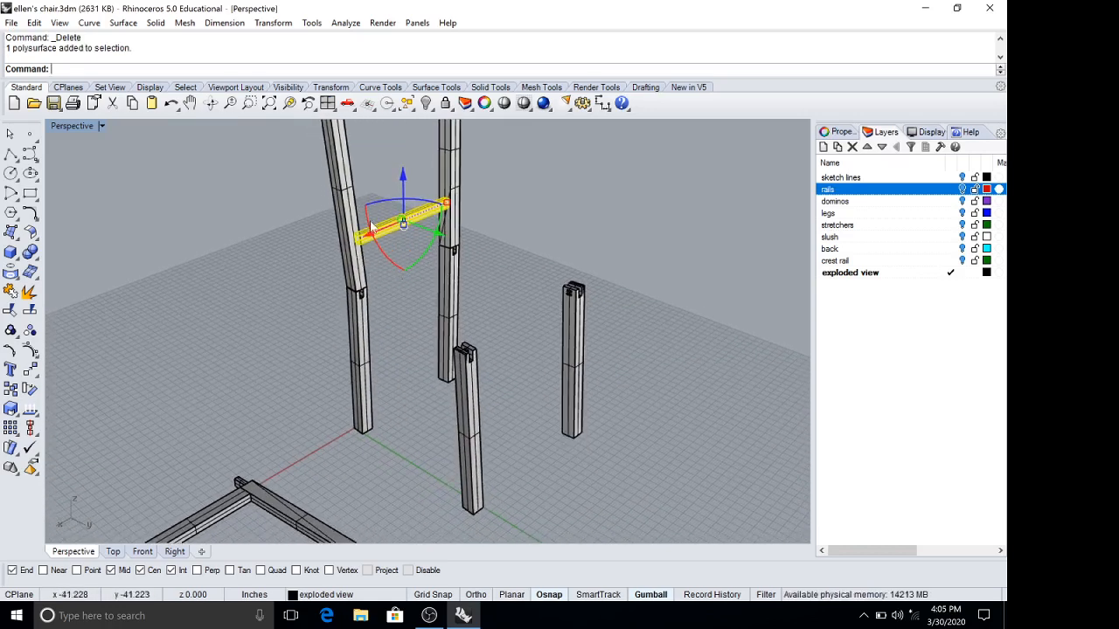
scroll(379, 231, up, 5)
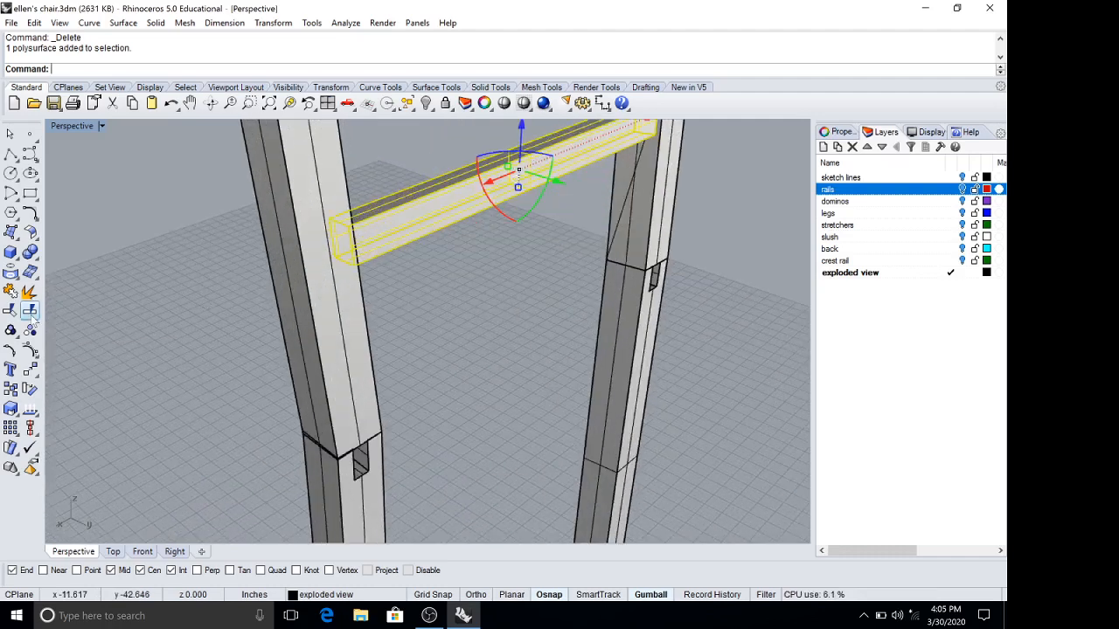
click(29, 370)
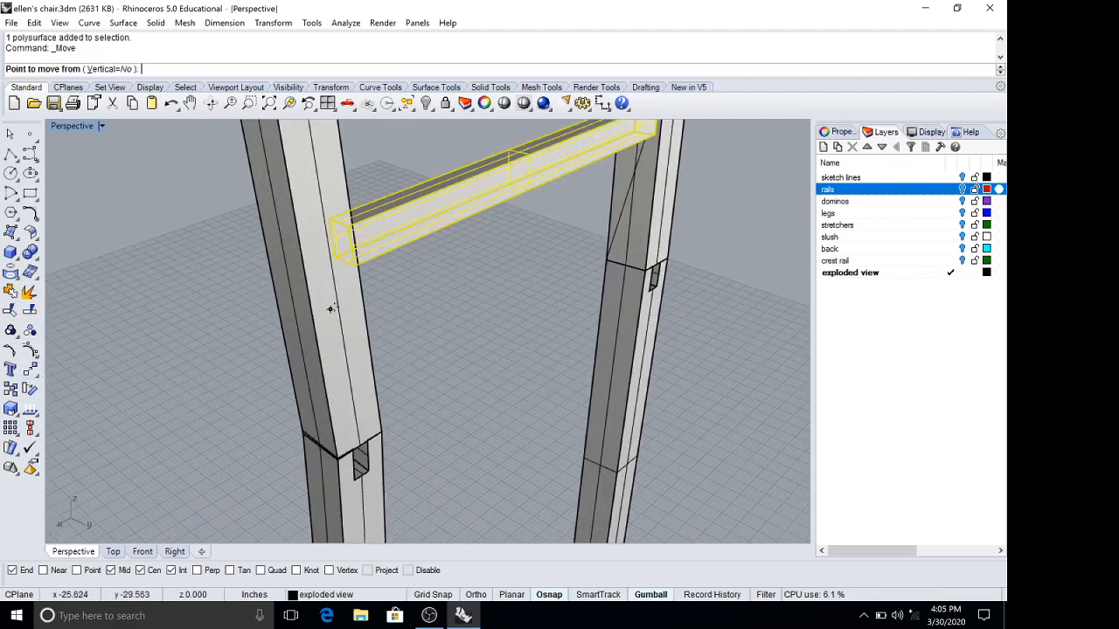
click(354, 267)
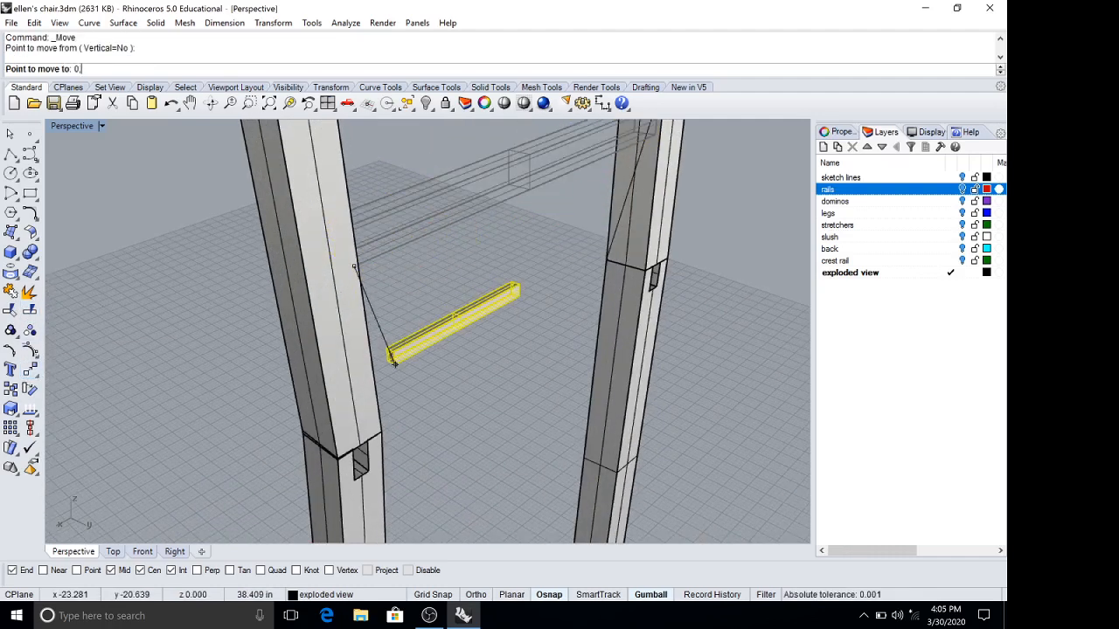
key(Return)
- Slide the lowered cross rail along the Y axis until it lies on the ground beyond the front legs
scroll(395, 366, down, 6)
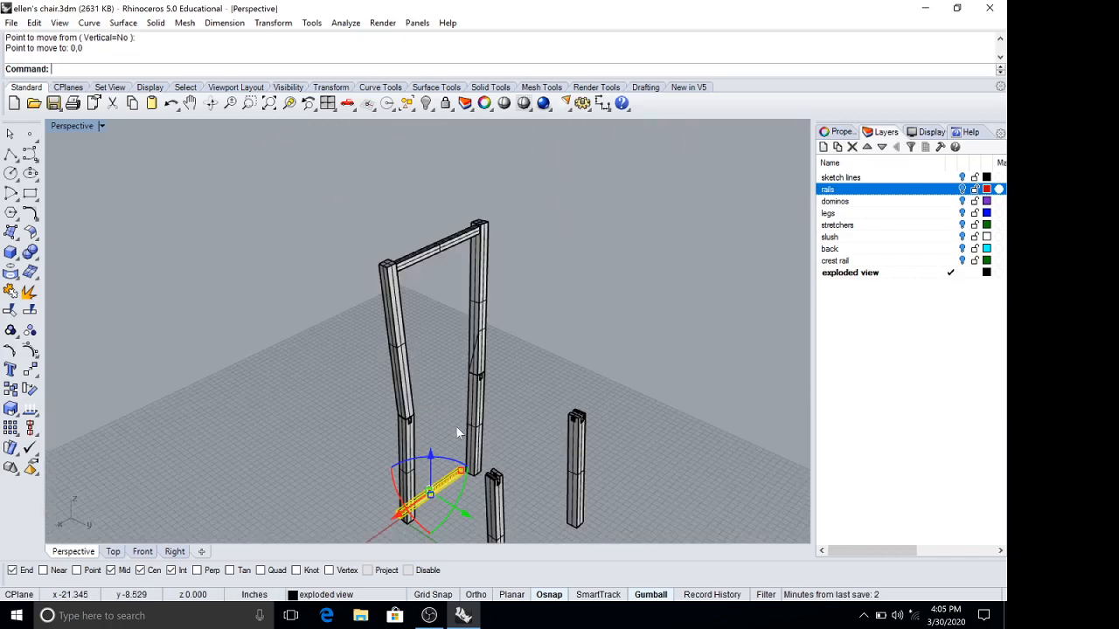
right_drag(463, 438, 436, 414)
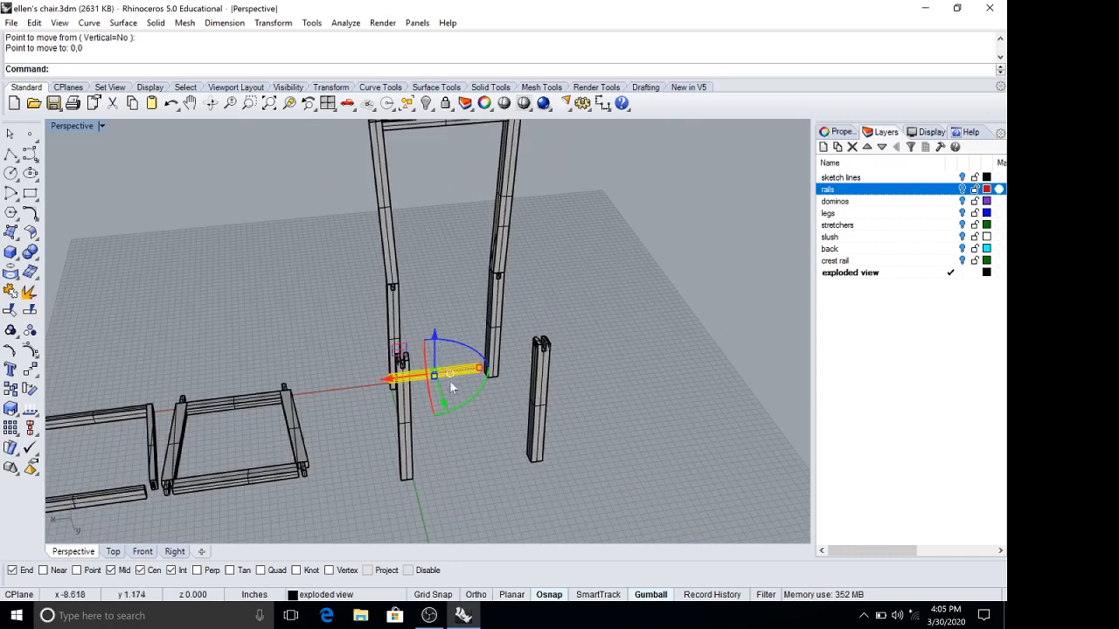
drag(443, 404, 479, 512)
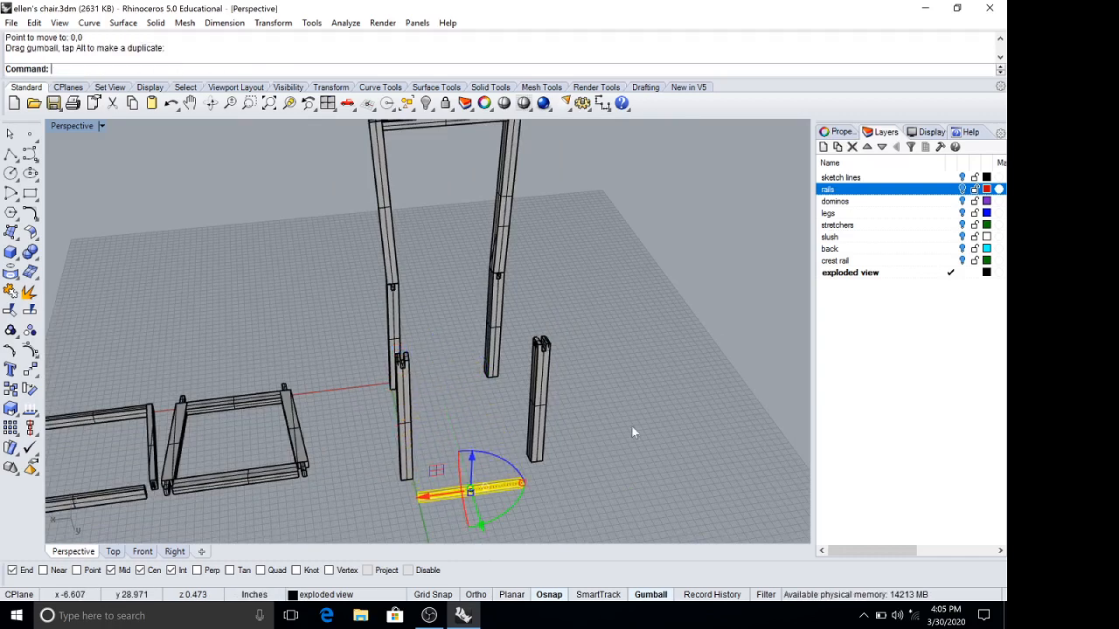
- Move the crest rail at the top of the back legs from its bottom end corner to 0,0
click(420, 129)
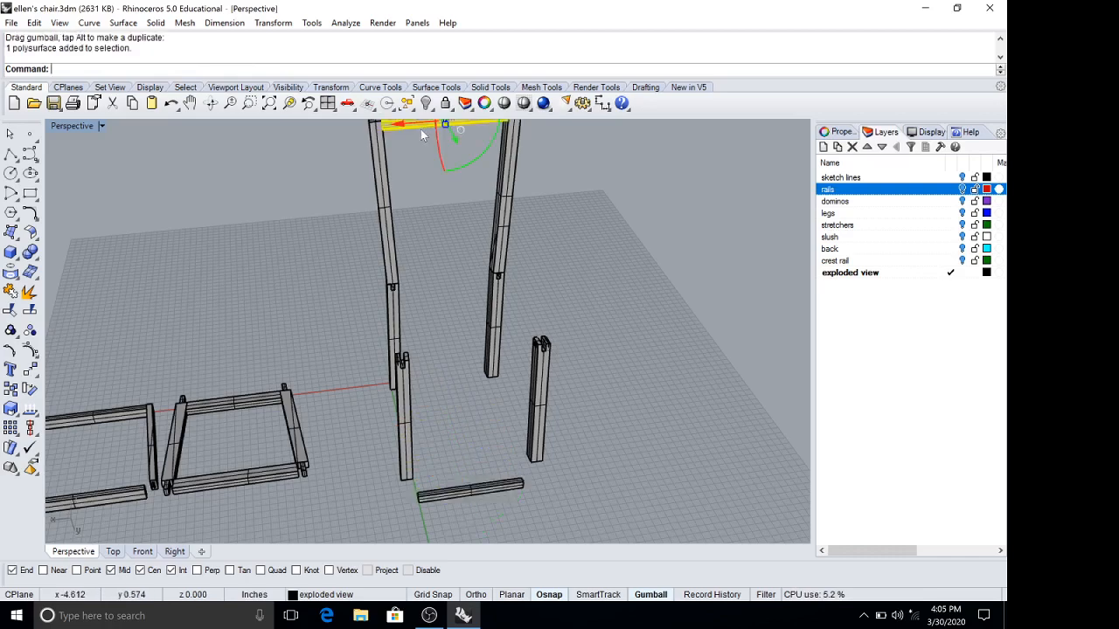
right_drag(421, 129, 121, 290)
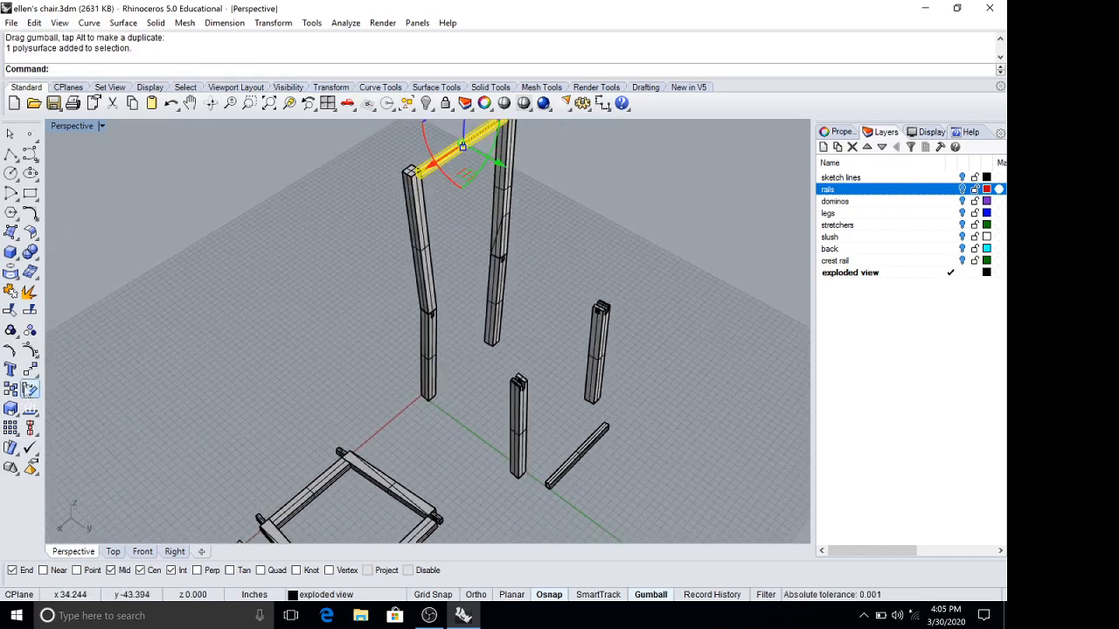
click(11, 389)
scroll(411, 172, up, 5)
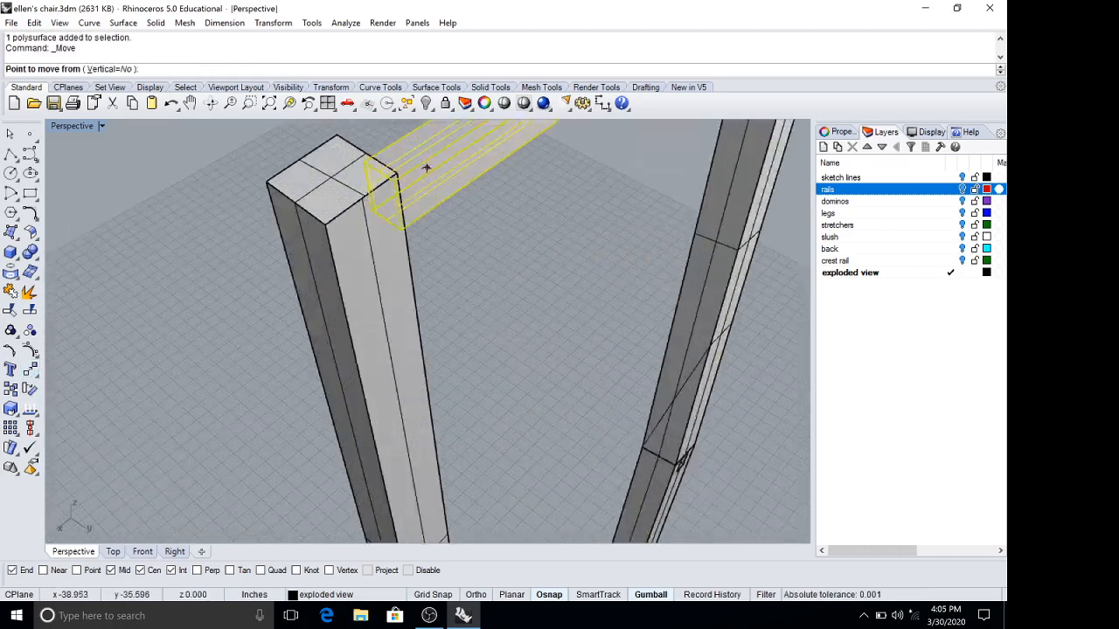
click(418, 227)
scroll(417, 227, down, 5)
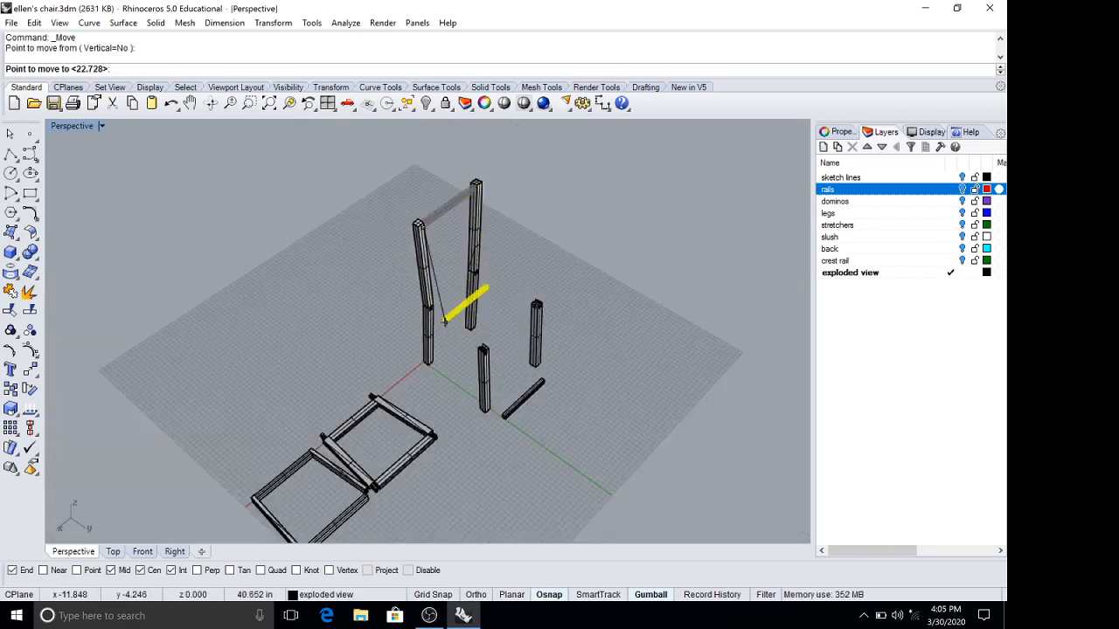
text(0,0)
key(Return)
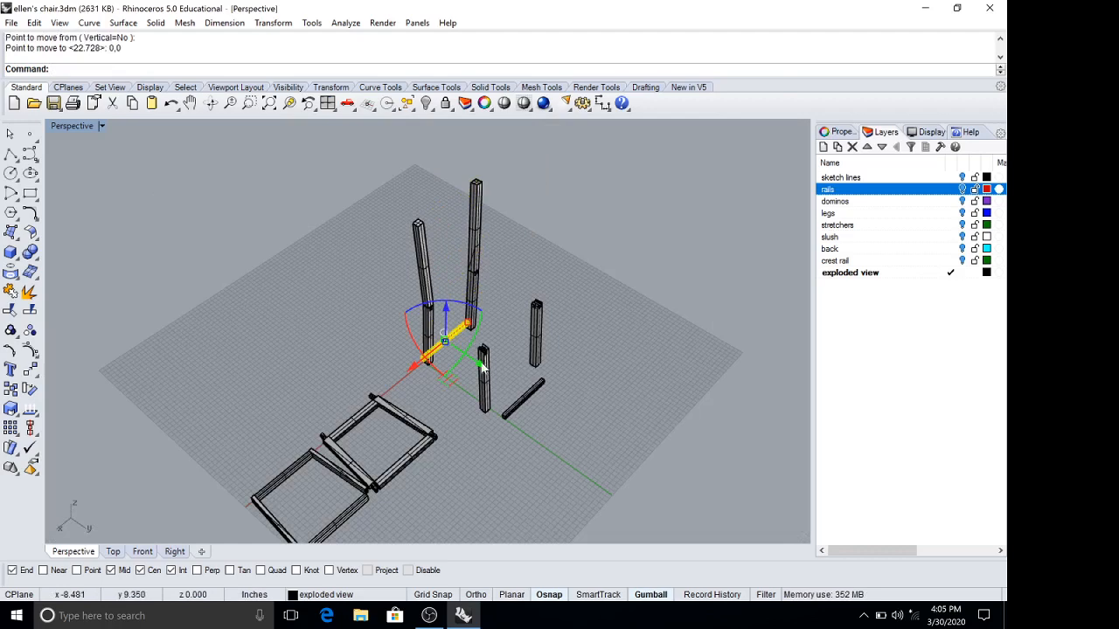
- Slide the crest rail along the Y axis until it lies beyond the lower cross rail
drag(483, 368, 582, 443)
click(629, 369)
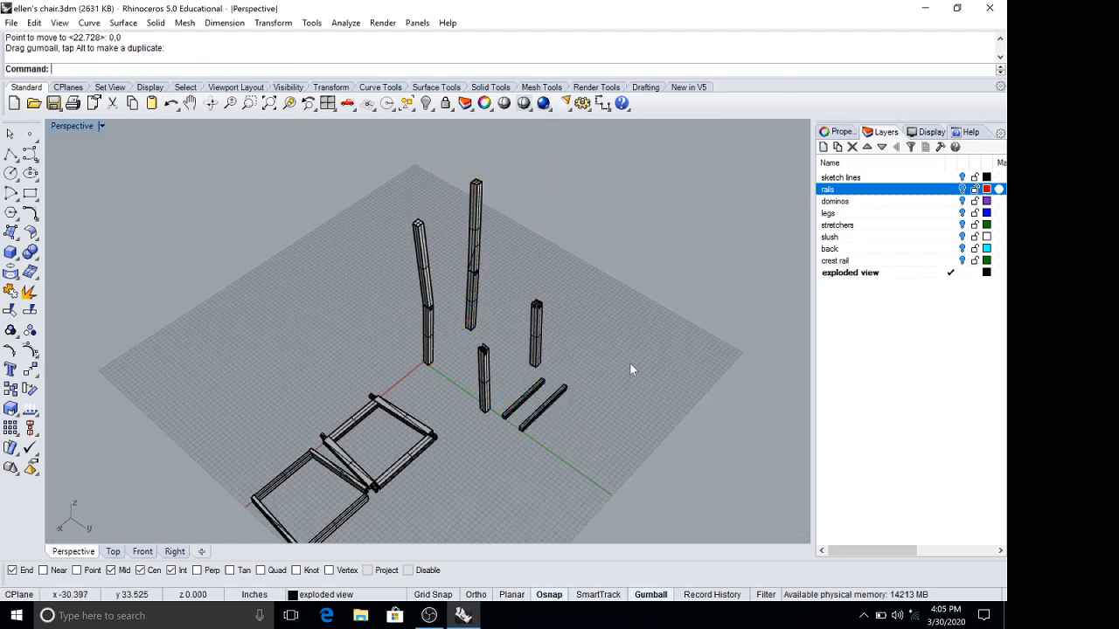
right_drag(631, 364, 622, 335)
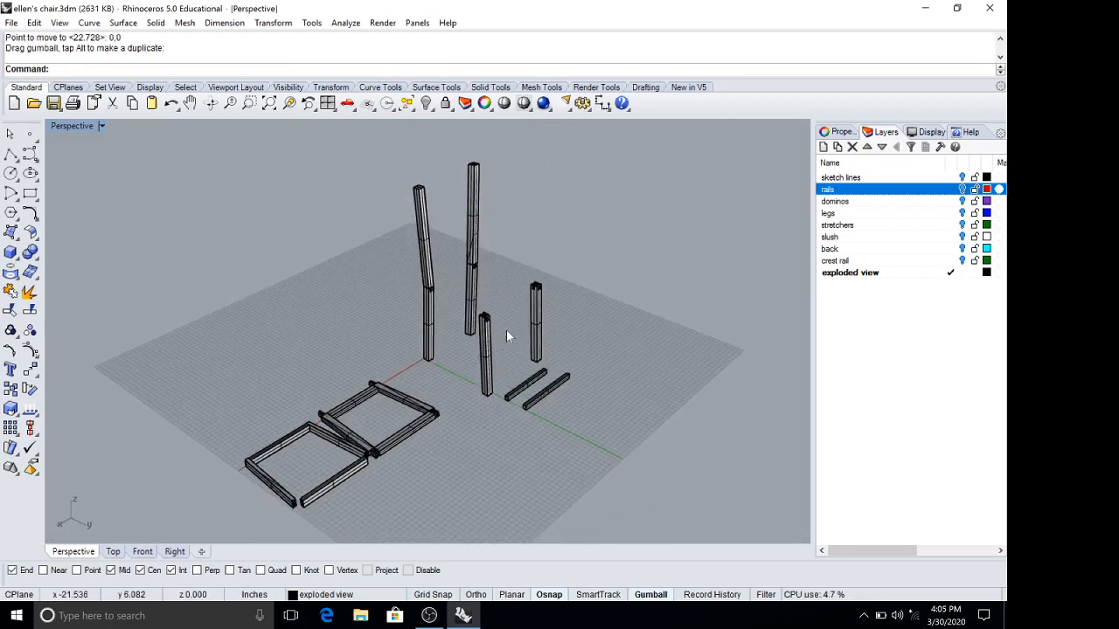
- Rotate the front leg farther from the Y axis by 90 degrees so it lies horizontal
click(533, 334)
right_drag(664, 307, 555, 367)
click(550, 365)
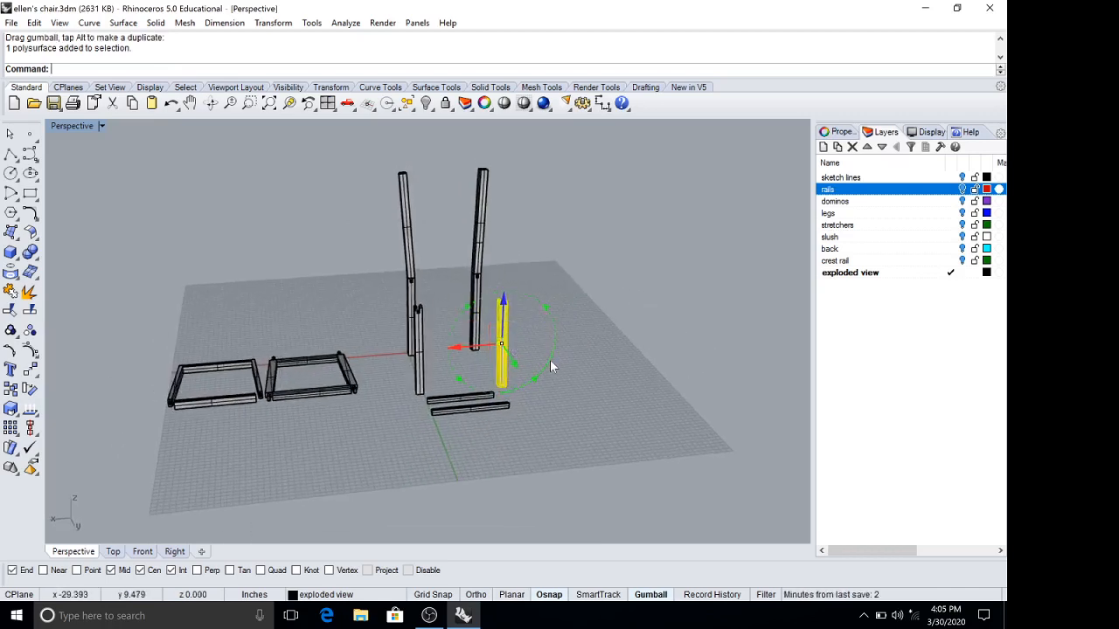
key(Return)
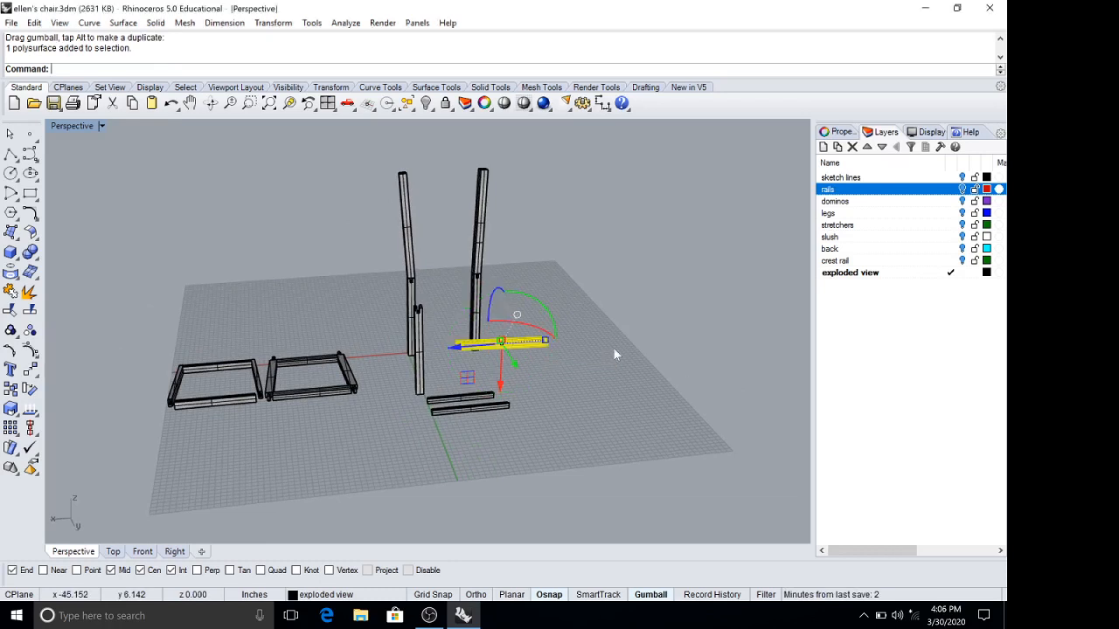
- Rotate the remaining upright front leg, near the Y axis, by 90 degrees so it lies parallel to the cross rails
click(422, 360)
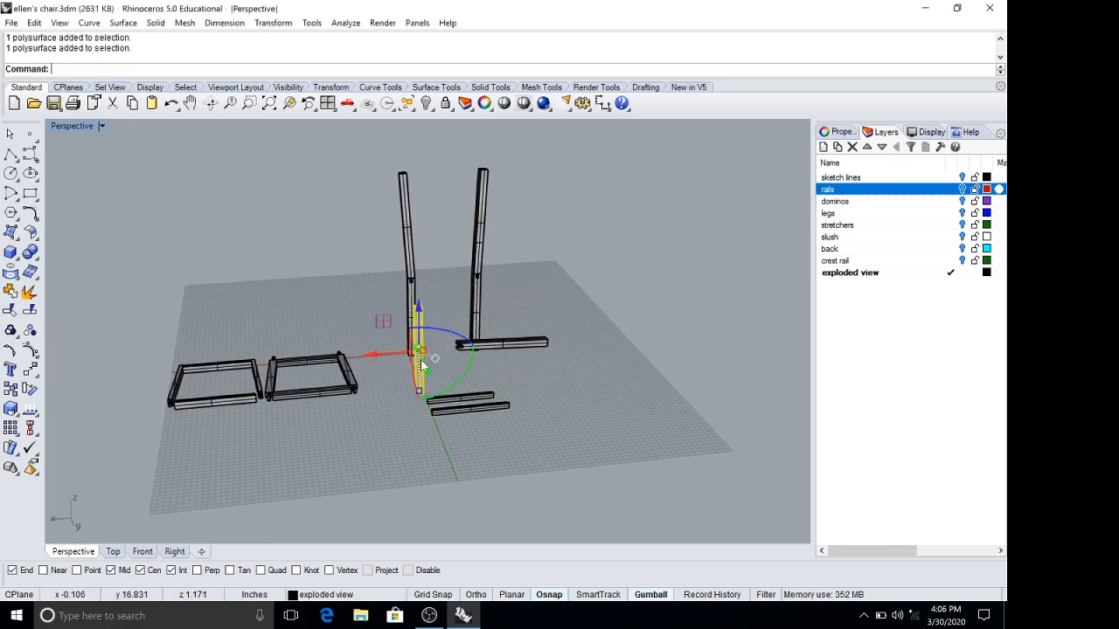
right_drag(482, 354, 501, 341)
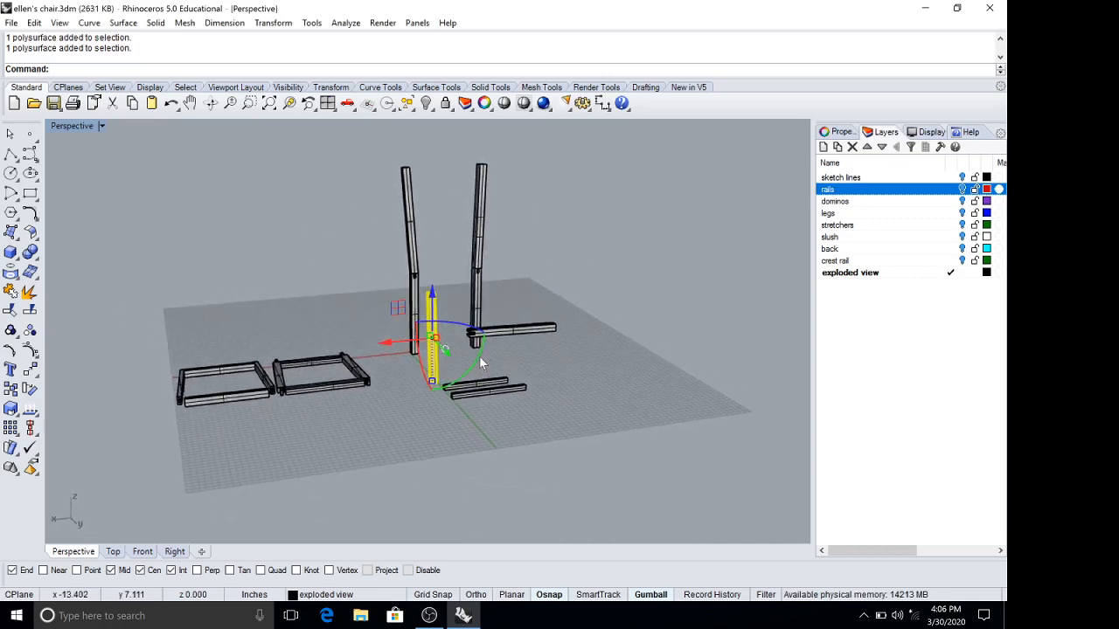
click(479, 356)
text(90)
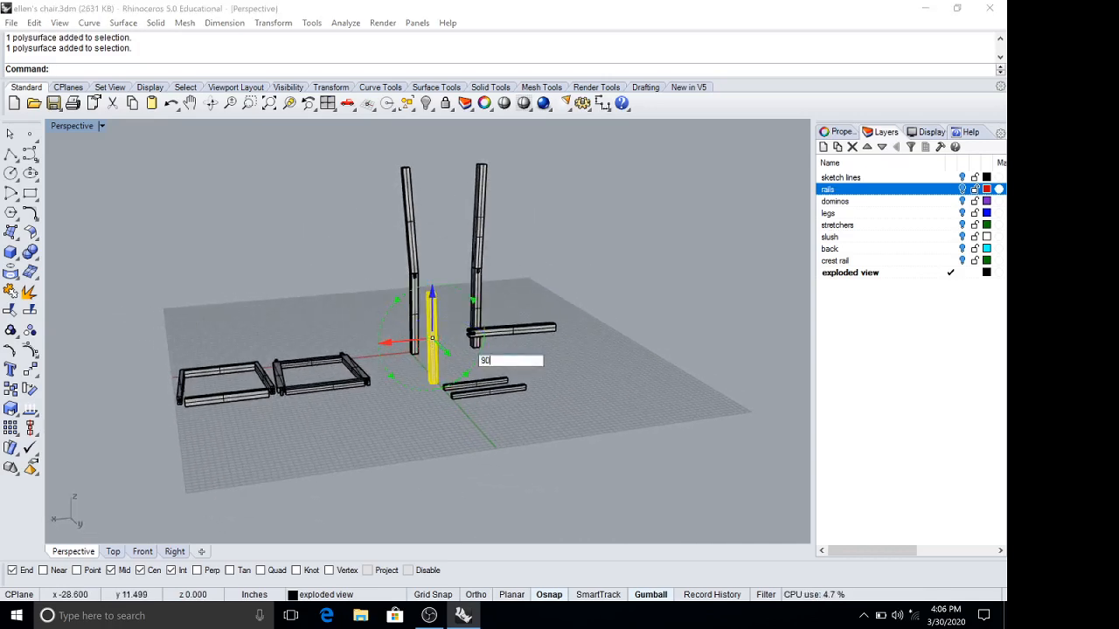
key(Return)
right_drag(523, 400, 488, 341)
key(Escape)
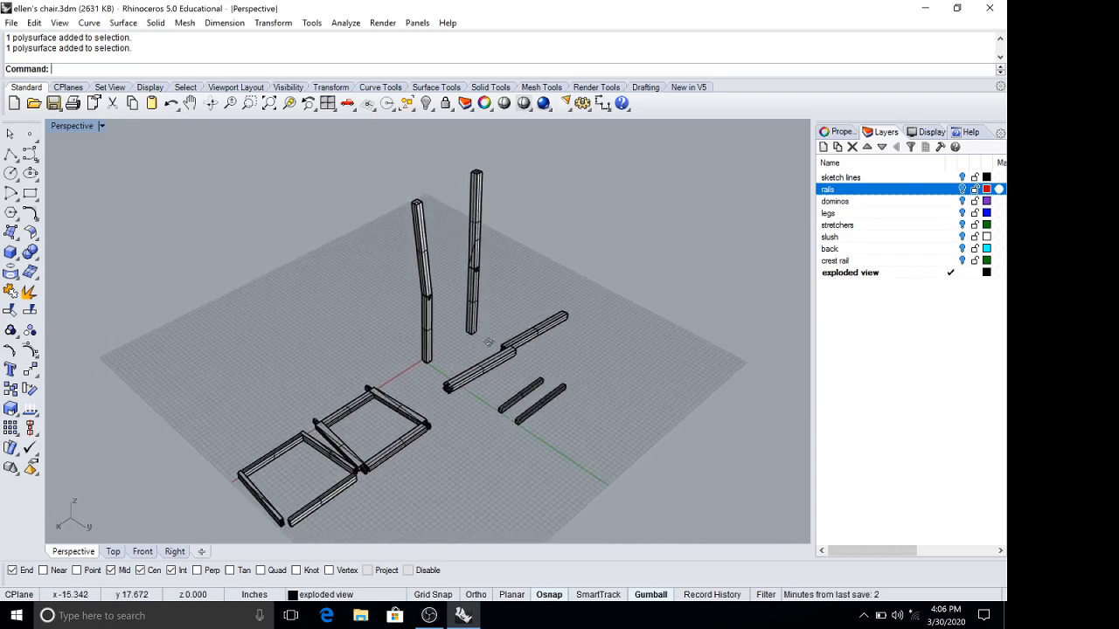
- Move the front leg near the Y axis from its notched end's bottom corner to 0,0, then slide it about 17 inches along Y
click(473, 378)
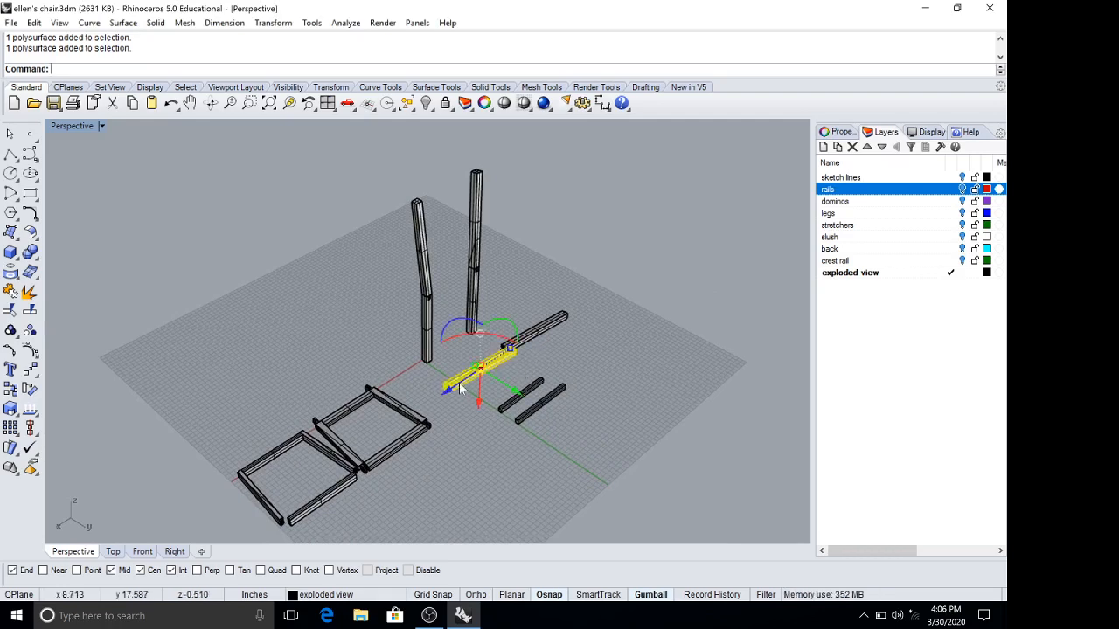
click(32, 389)
scroll(429, 397, up, 3)
scroll(439, 388, up, 2)
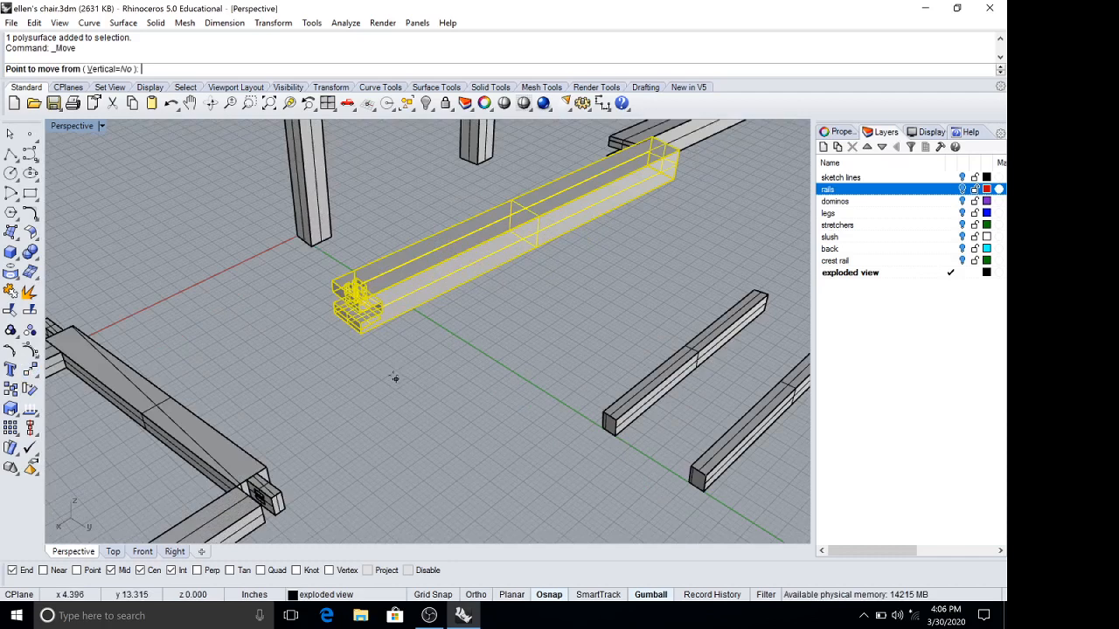
click(360, 333)
text(0,)
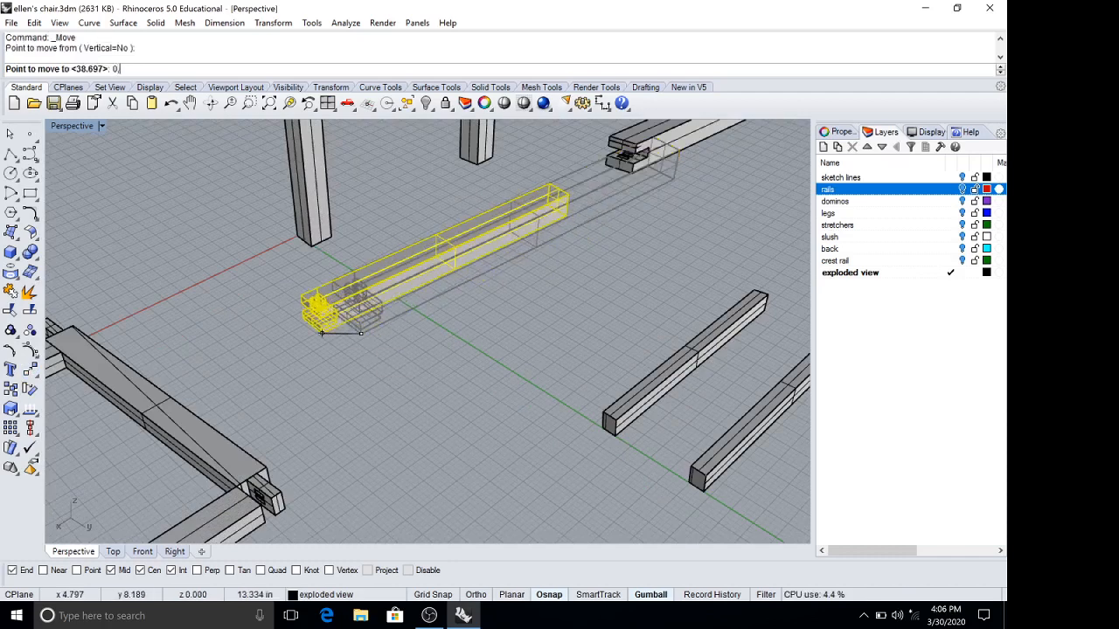
text(0)
key(Return)
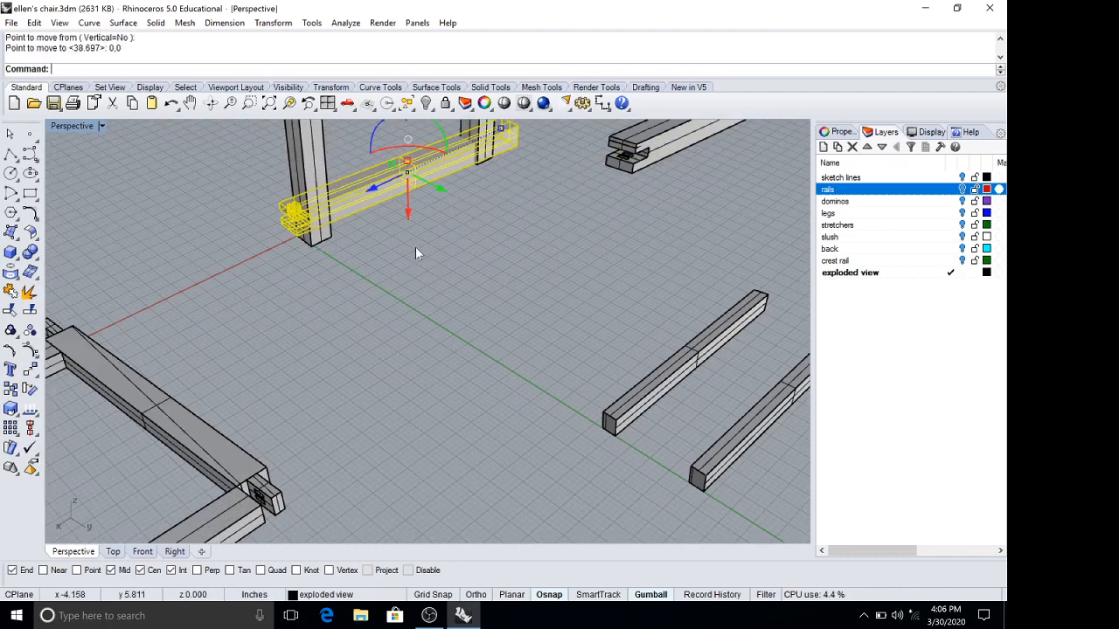
drag(442, 192, 659, 334)
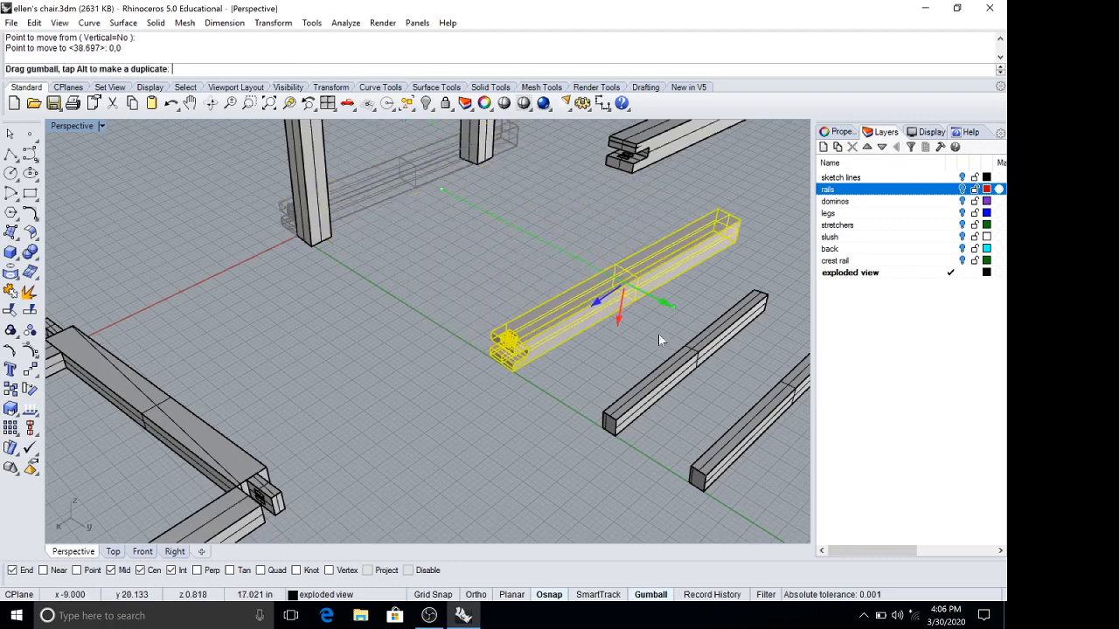
- Move the other horizontal front leg from its notched end's bottom corner to 0,0 and slide it along Y beside the first
click(662, 153)
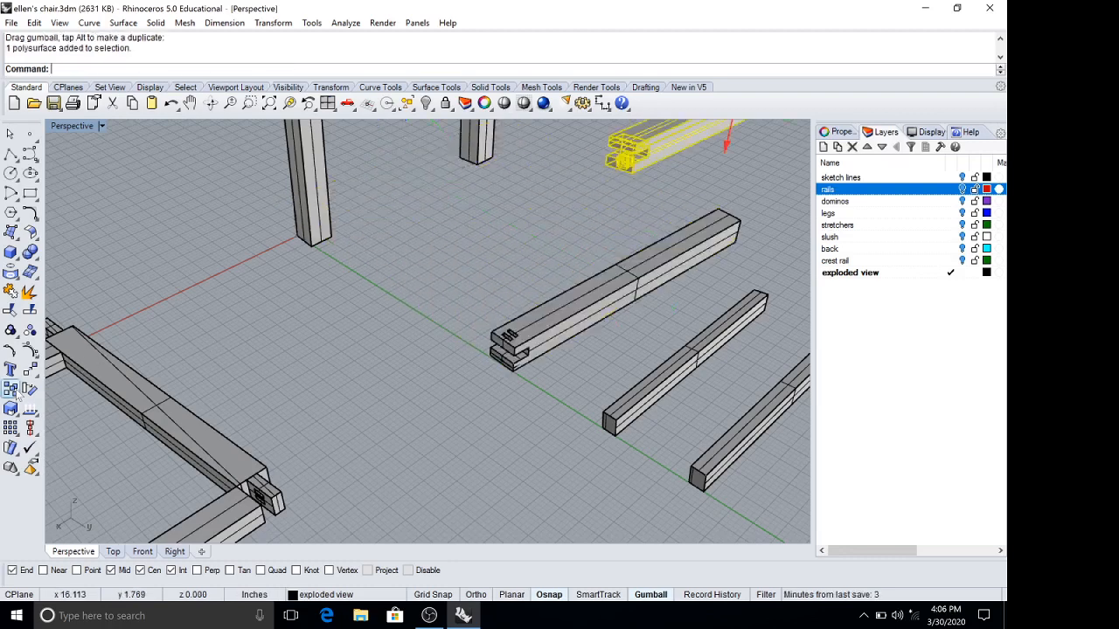
click(30, 369)
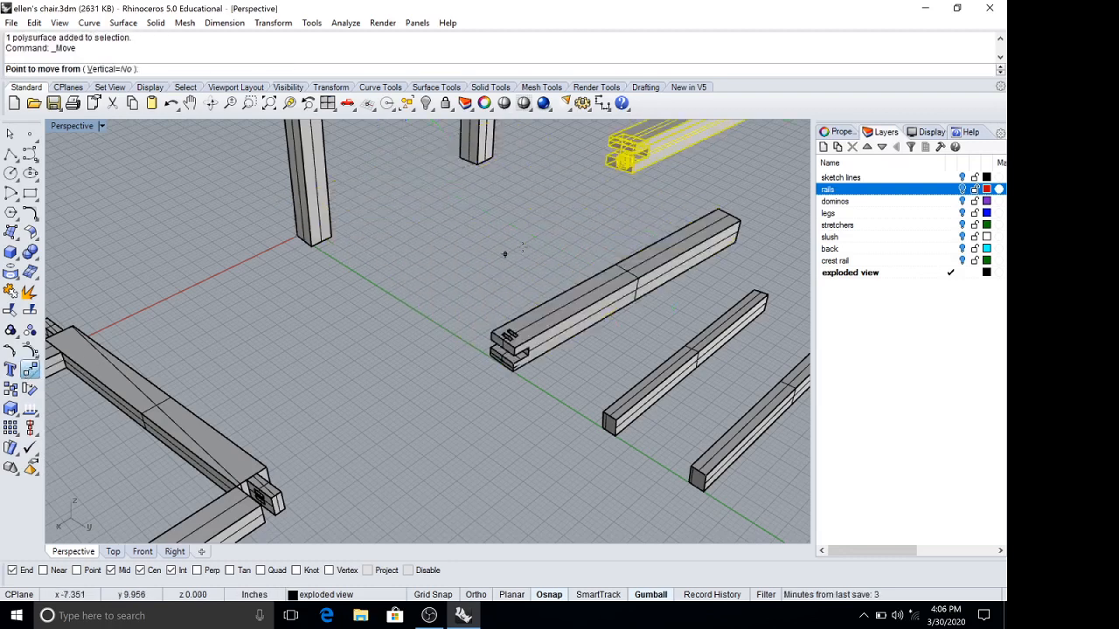
click(631, 172)
text(0,0)
key(Return)
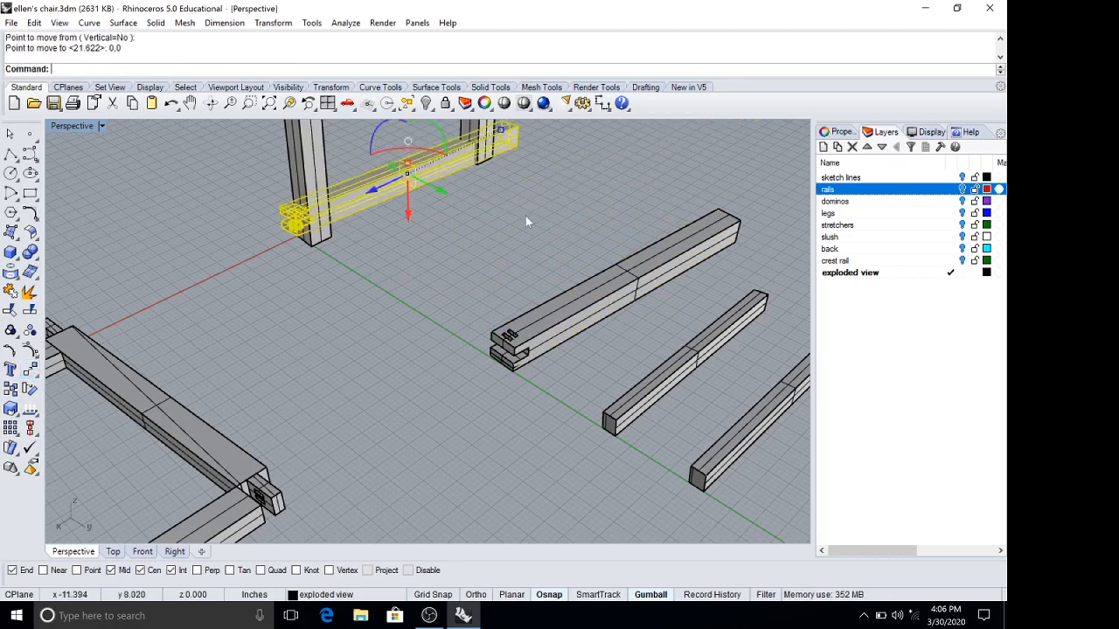
drag(437, 190, 582, 285)
click(464, 202)
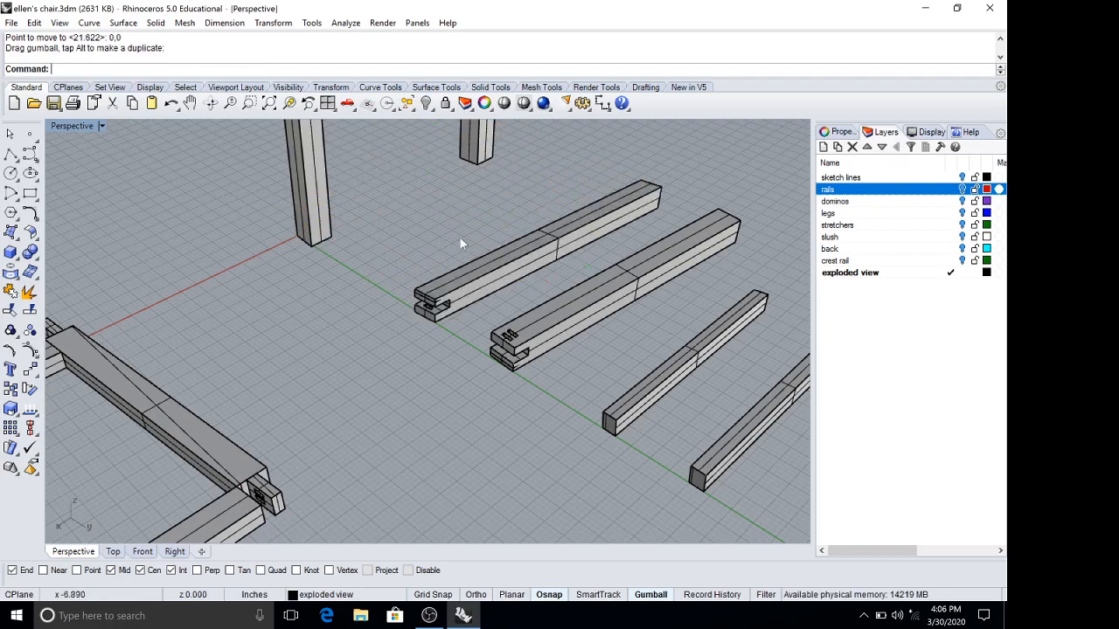
- Group all polysurfaces and curves of the upright back leg farther from the origin
scroll(459, 239, down, 4)
shift+right_drag(499, 228, 473, 272)
right_drag(477, 350, 436, 227)
click(472, 266)
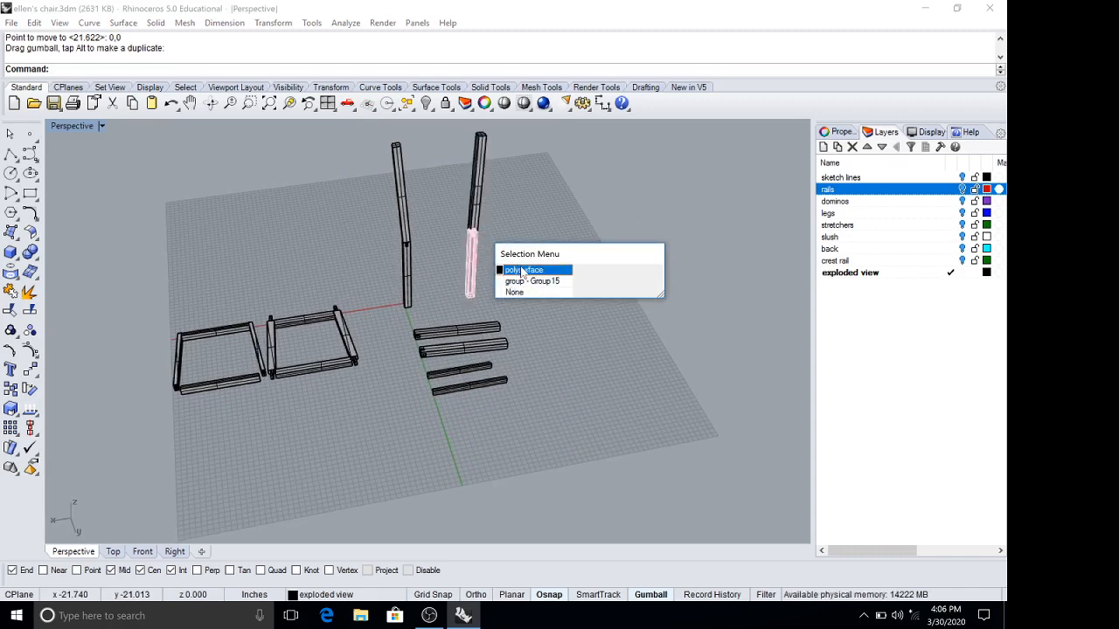
click(522, 272)
key(Escape)
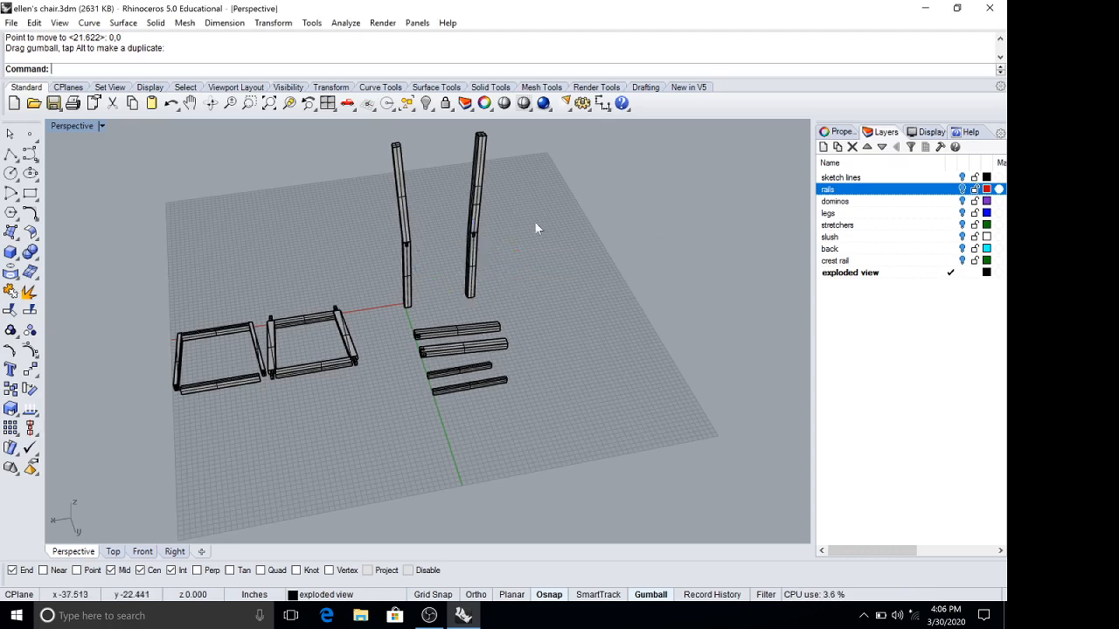
drag(526, 272, 447, 196)
text(g)
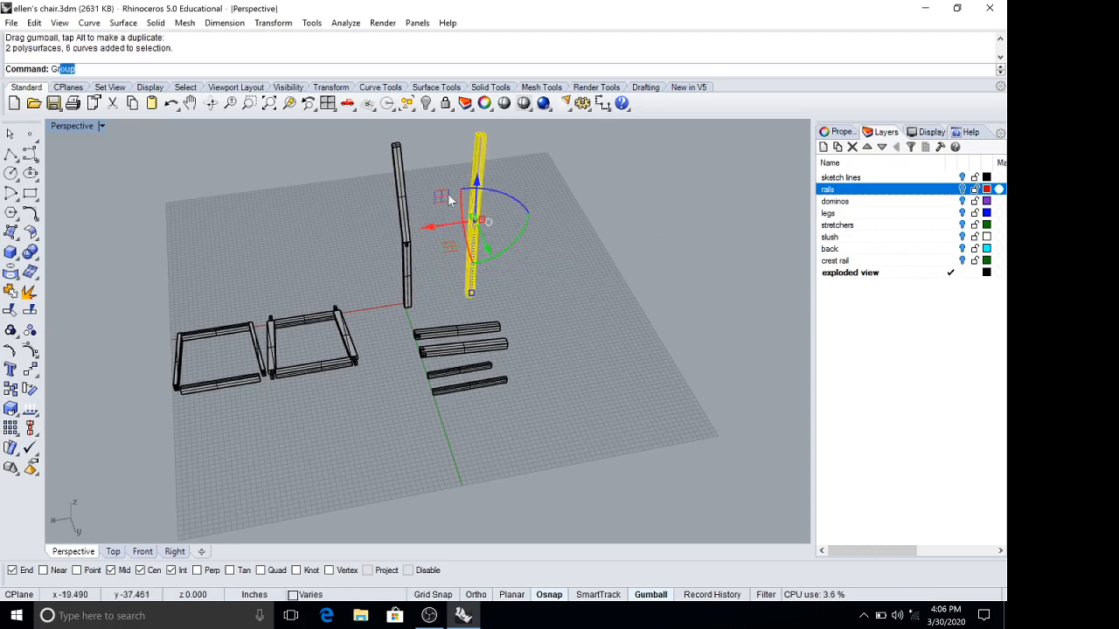
key(Return)
- Group the polysurfaces and curves of the back leg standing at the origin
click(428, 288)
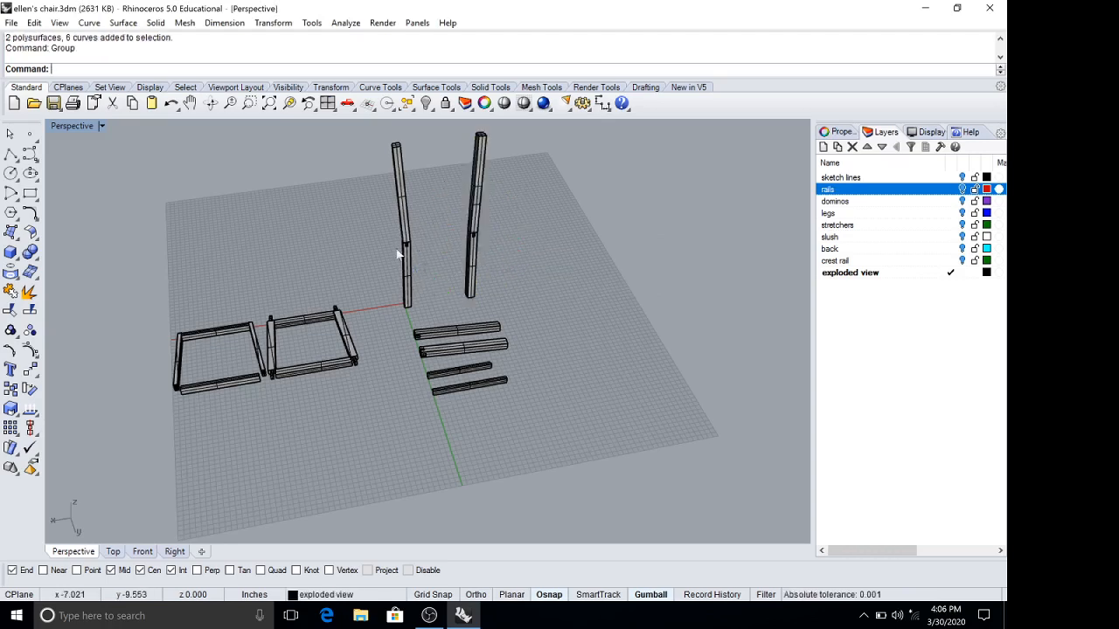
click(401, 253)
text(gr)
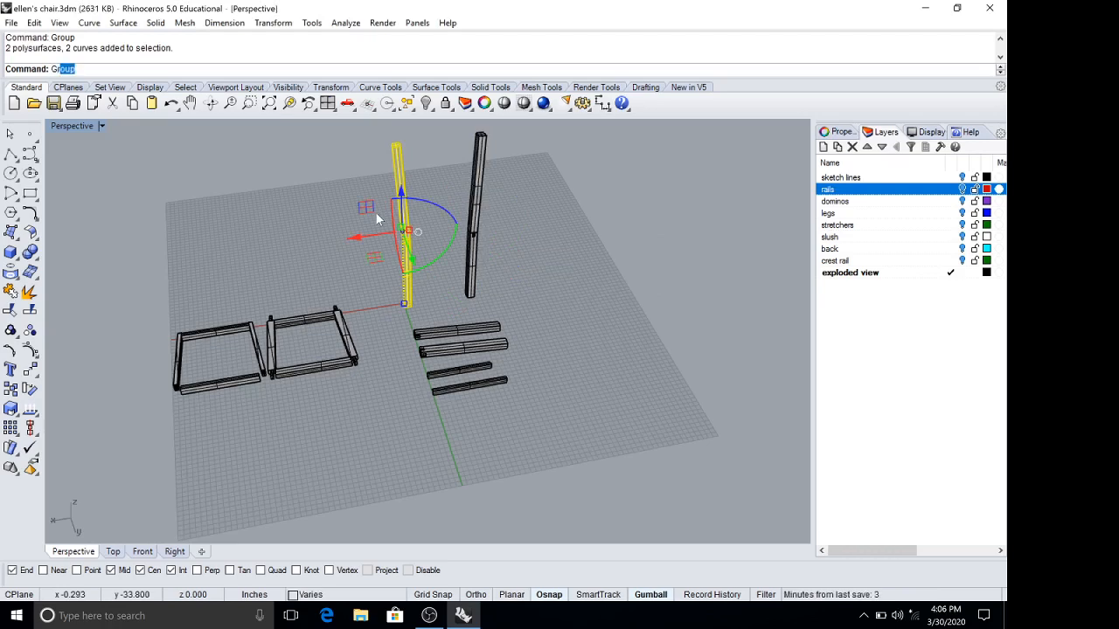
text(p)
key(BackSpace)
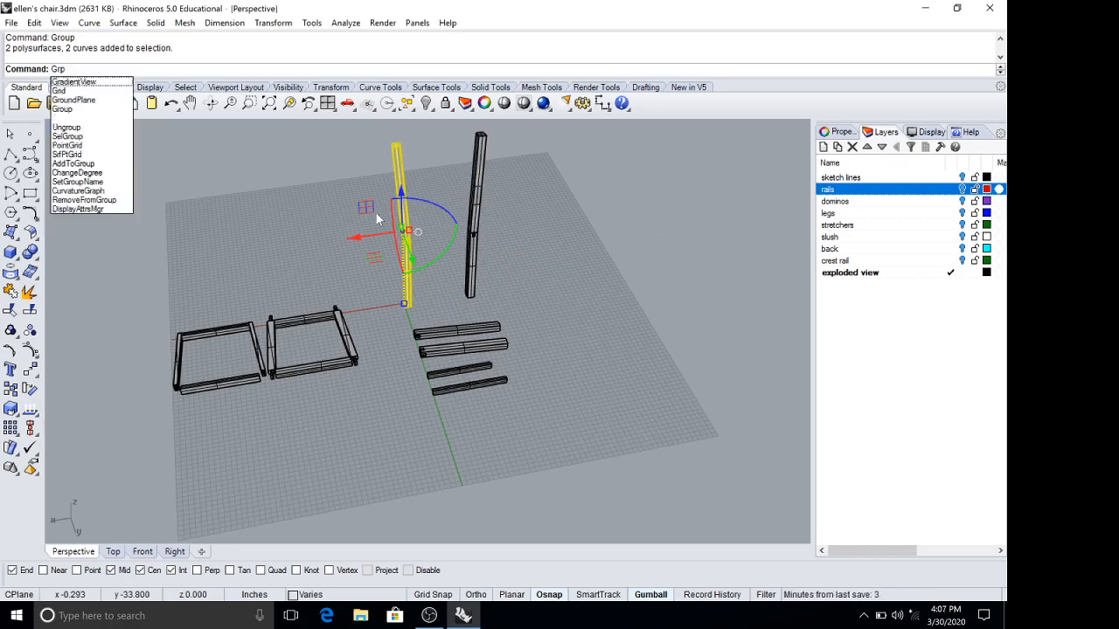
text(oup)
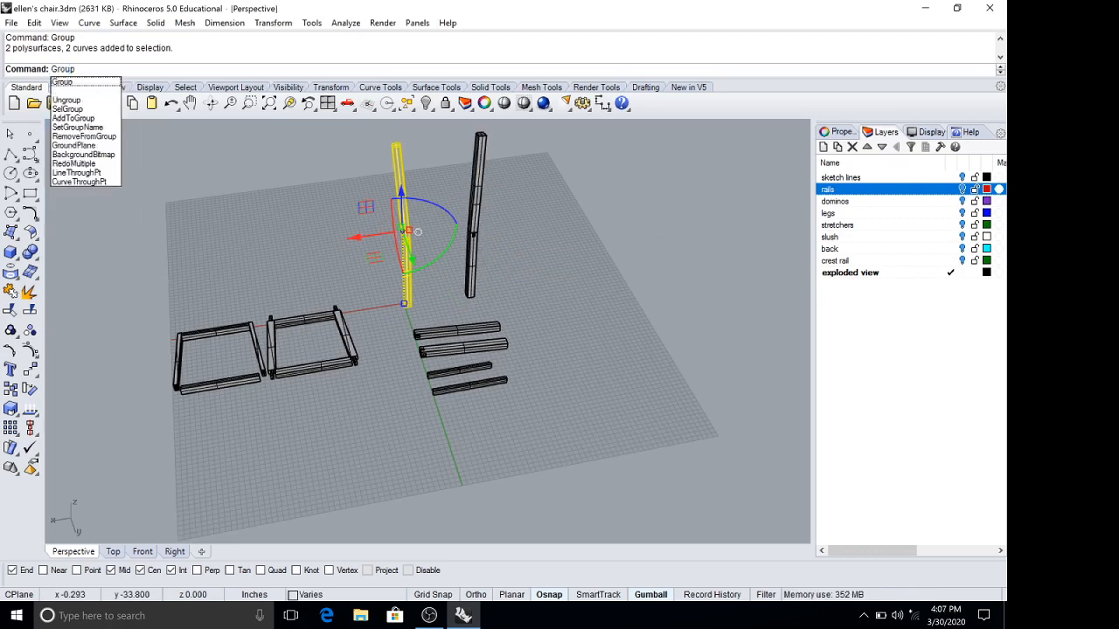
key(Return)
key(Escape)
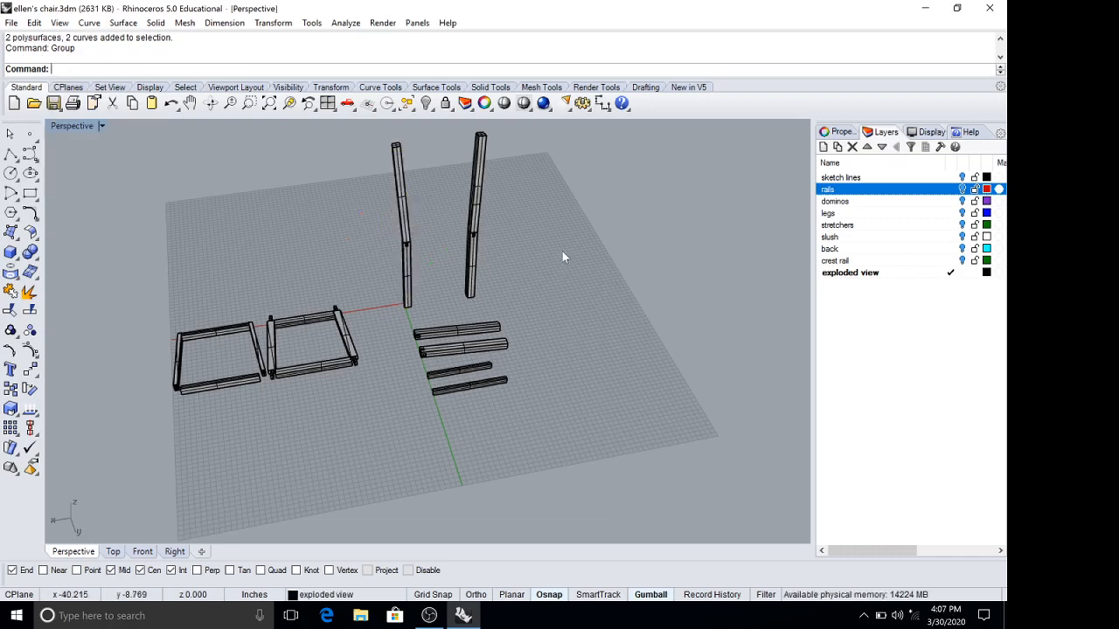
- Rotate the grouped back leg farther from the origin by 90 degrees so it lies parallel to the X axis
click(470, 262)
click(511, 253)
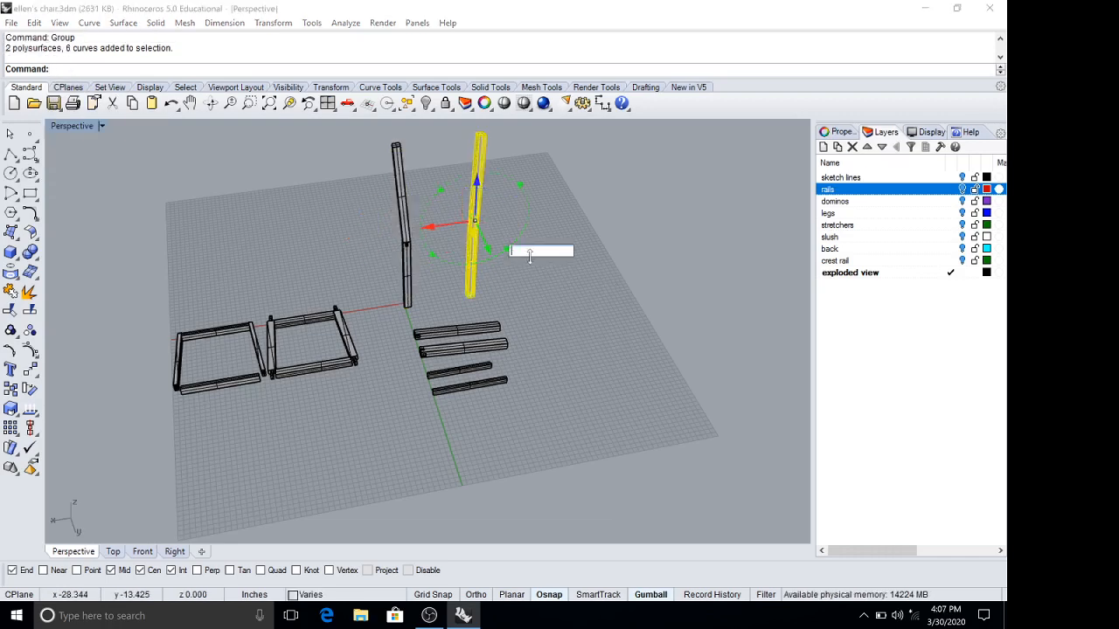
text(90)
key(Return)
- Rotate the other grouped back leg, standing at the origin, by 90 degrees to lie horizontal
click(396, 184)
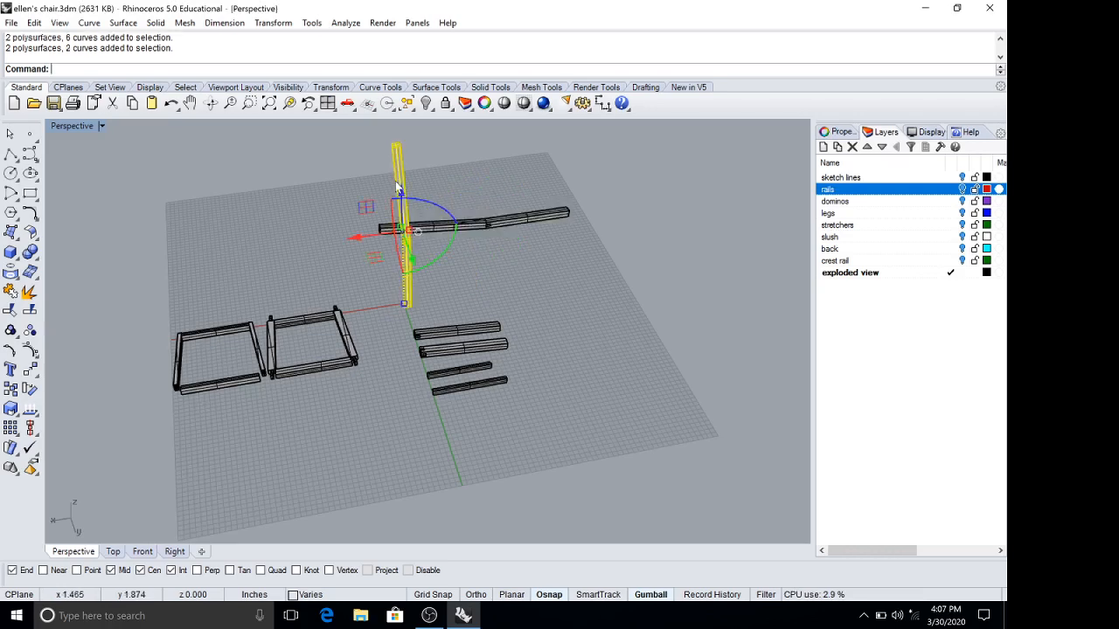
text(9)
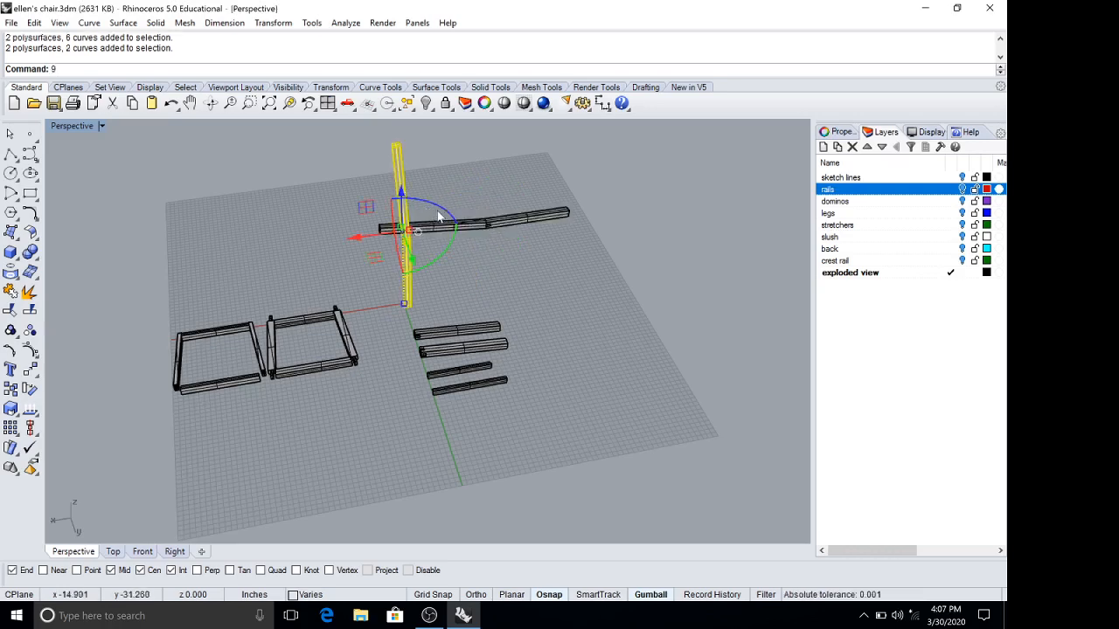
click(444, 254)
text(9)
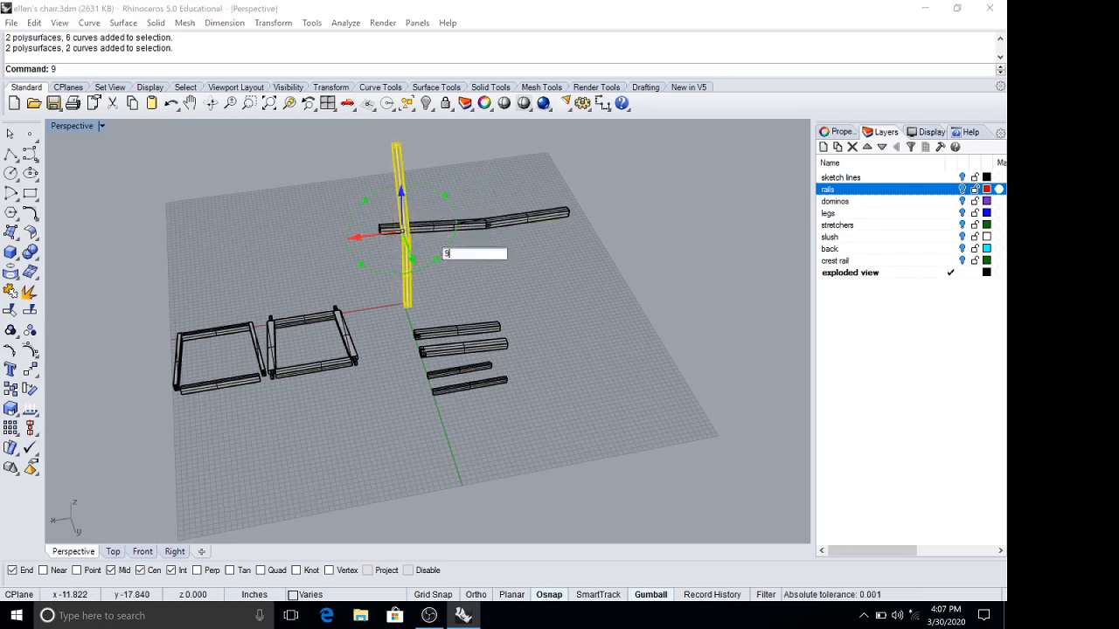
text(0)
key(Return)
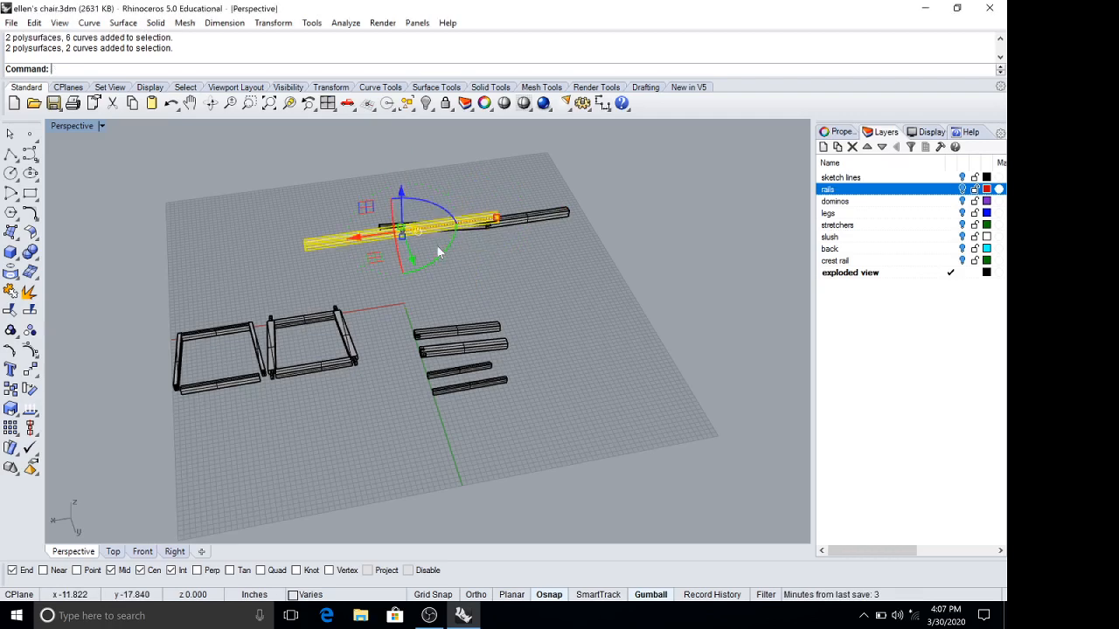
- Move the back leg just rotated from the bottom corner of its near end to 0,0
right_drag(366, 294, 256, 294)
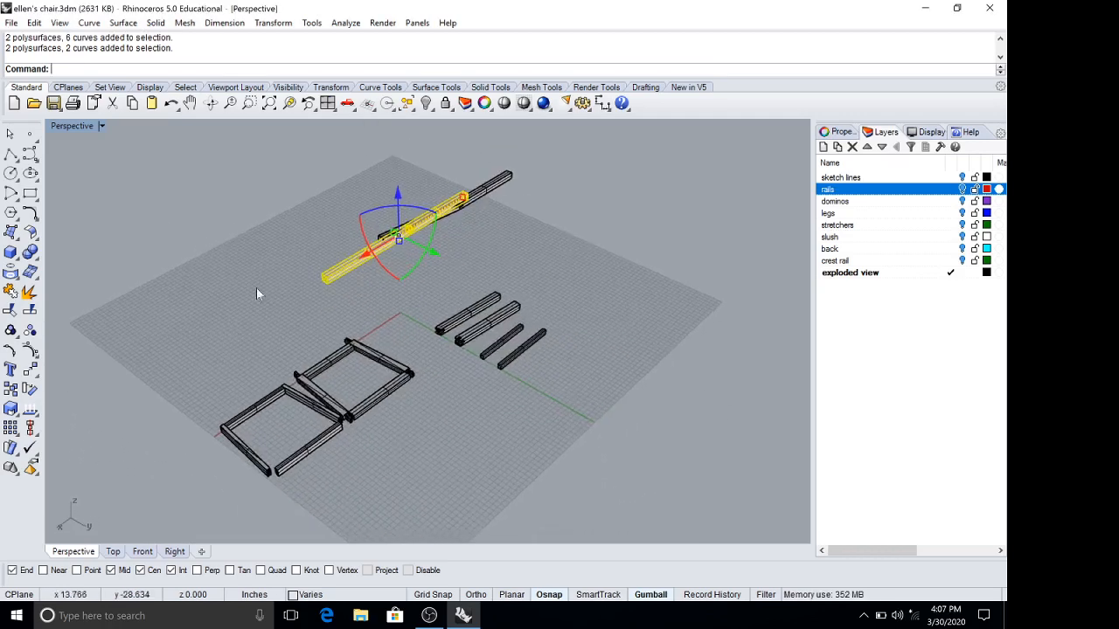
click(29, 371)
scroll(324, 280, up, 3)
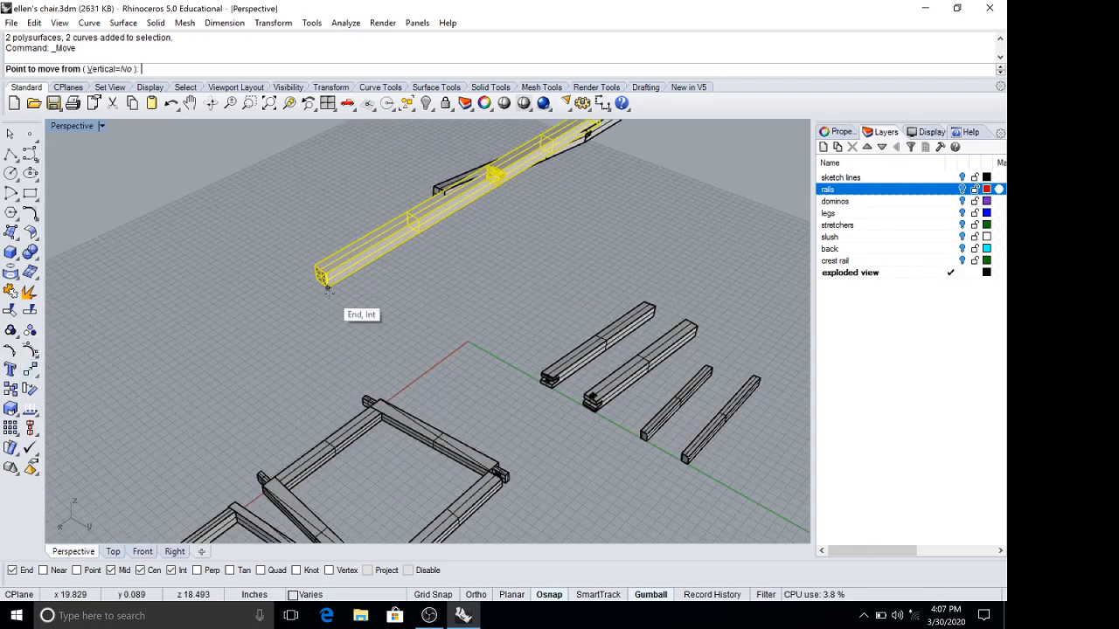
click(327, 287)
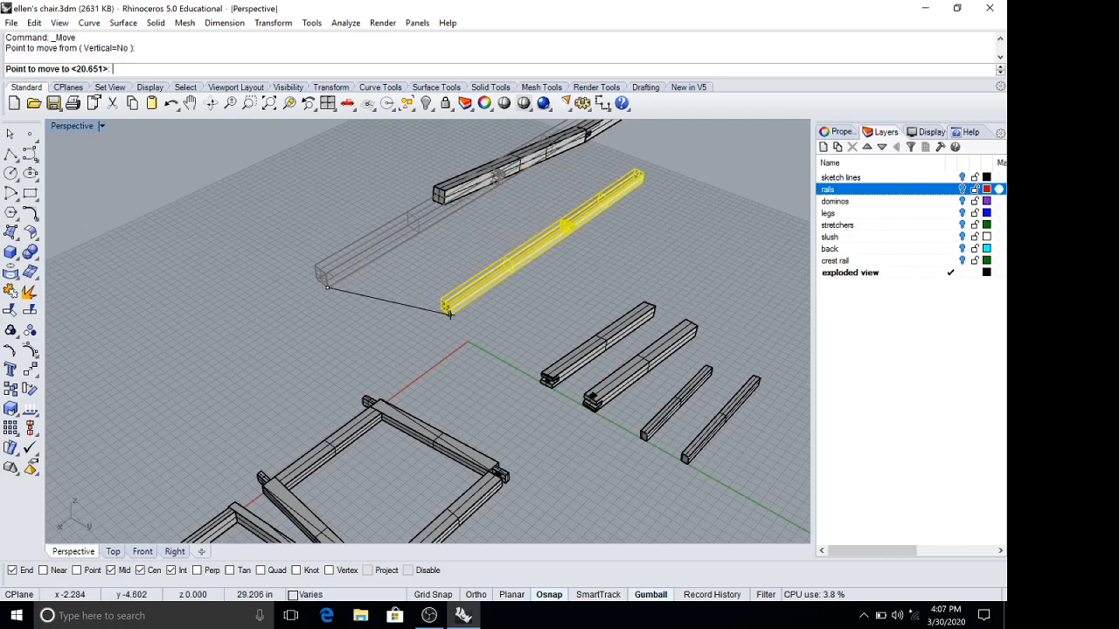
key(Return)
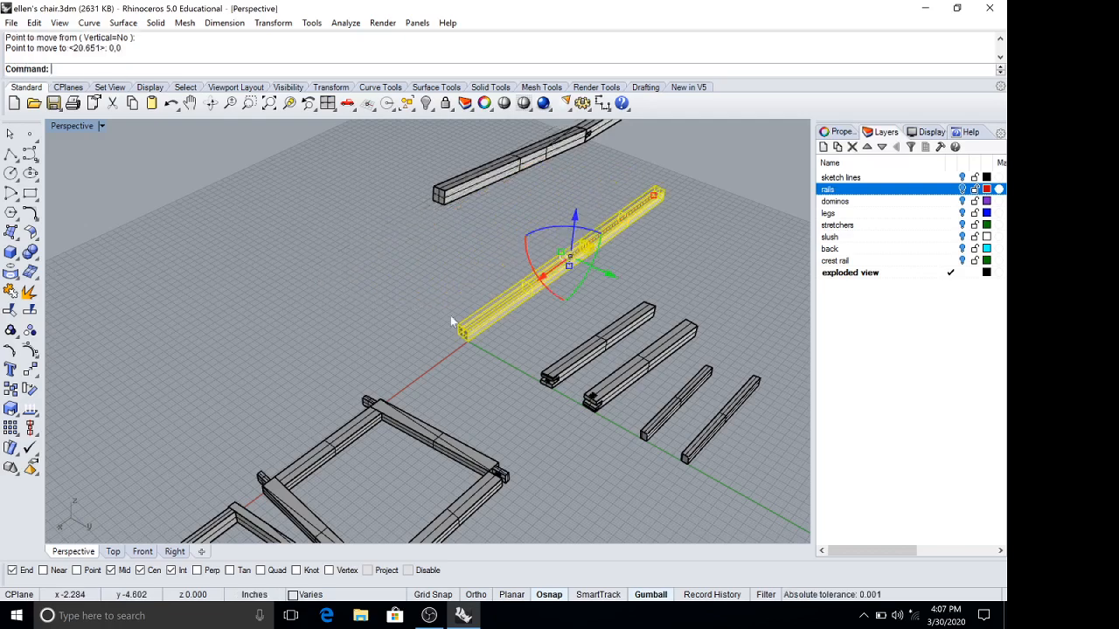
click(707, 256)
right_drag(708, 256, 575, 174)
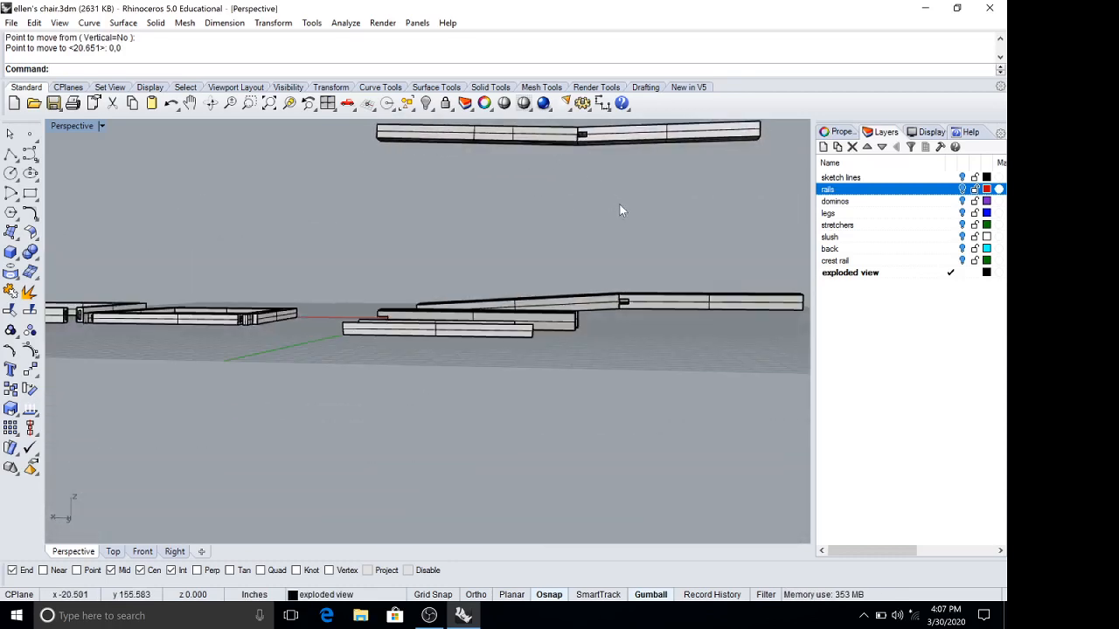
- Move the lower back leg, lying near the ground, from the bottom corner of its outer end to 0,0
right_drag(621, 208, 527, 250)
right_drag(505, 348, 498, 317)
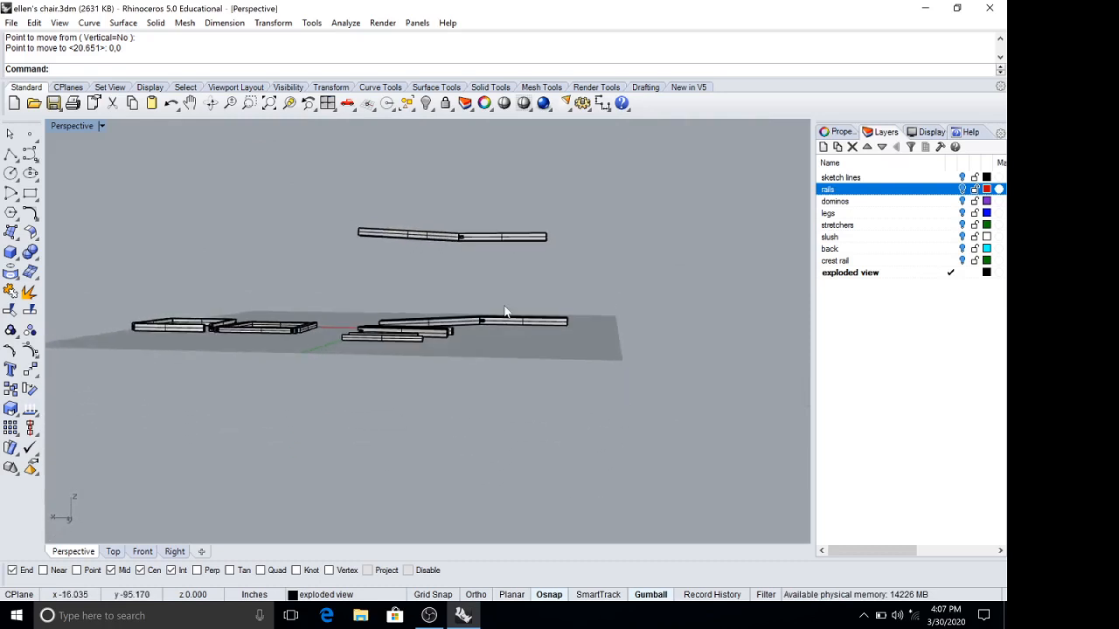
scroll(507, 310, down, 4)
scroll(510, 303, up, 8)
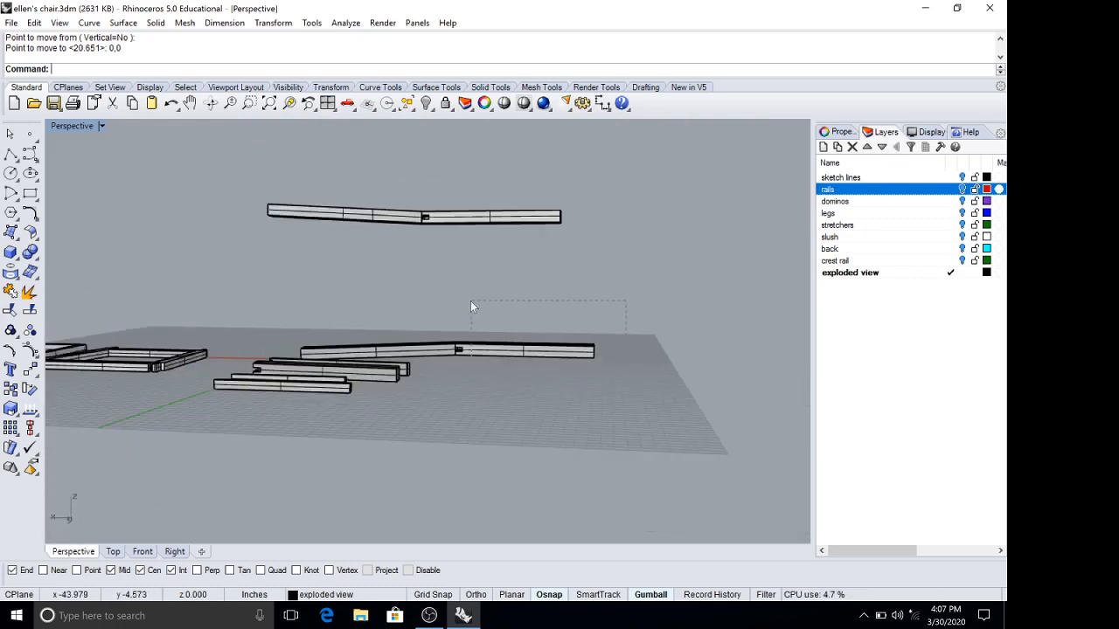
drag(470, 306, 472, 306)
right_drag(791, 302, 75, 349)
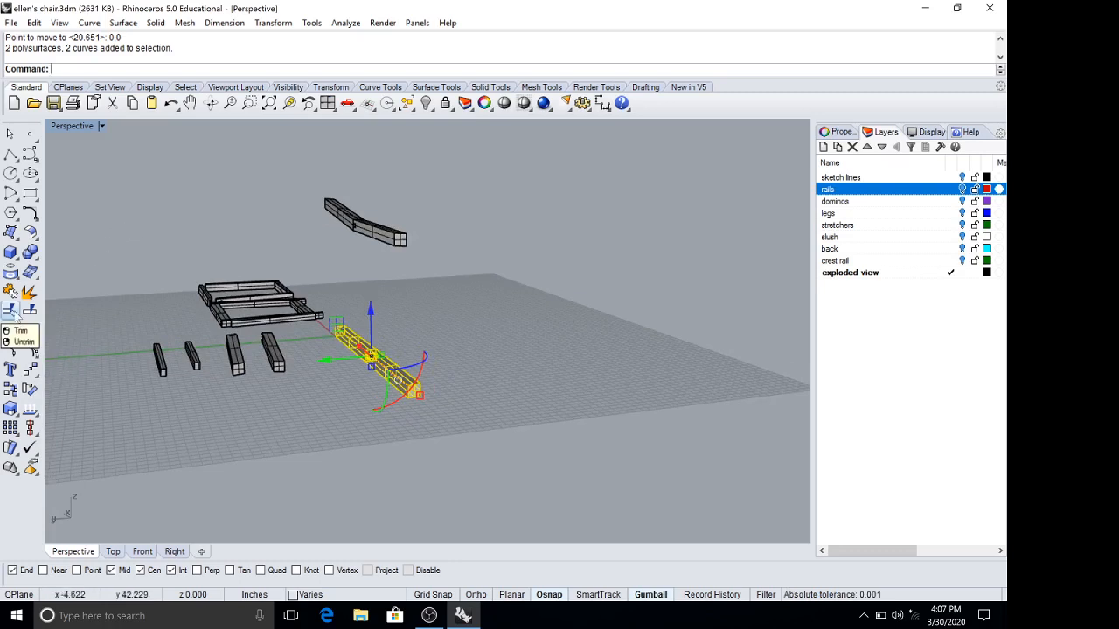
click(29, 370)
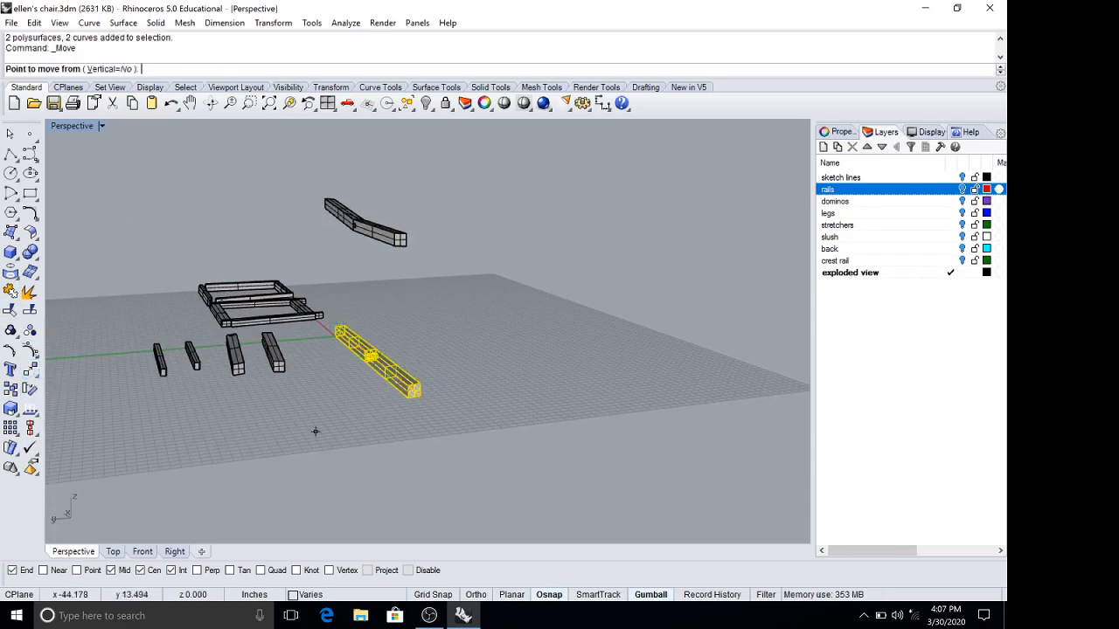
click(409, 396)
text(0)
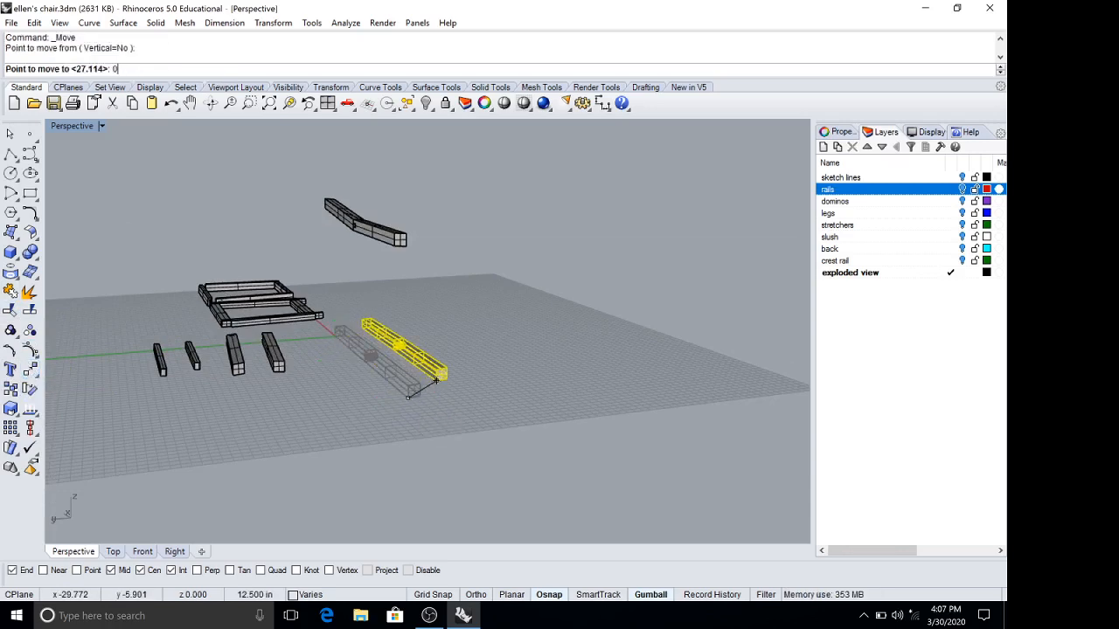
text(,0)
key(Return)
- Slide the back leg along the X axis past the origin onto the negative X side, clear of the frames
right_drag(360, 450, 547, 459)
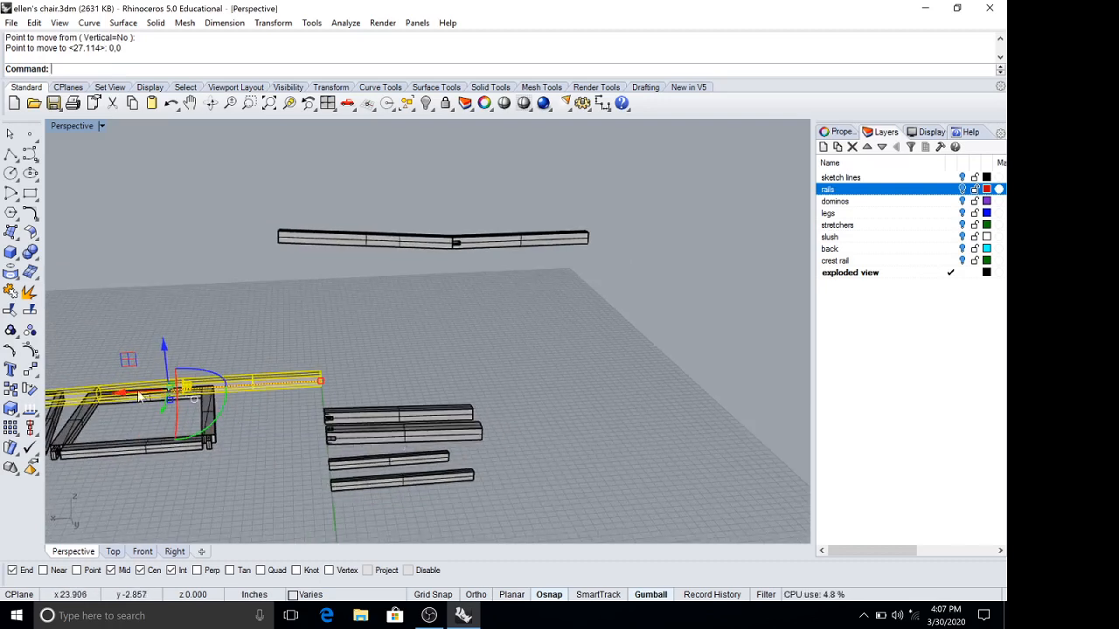
drag(123, 399, 460, 387)
click(627, 300)
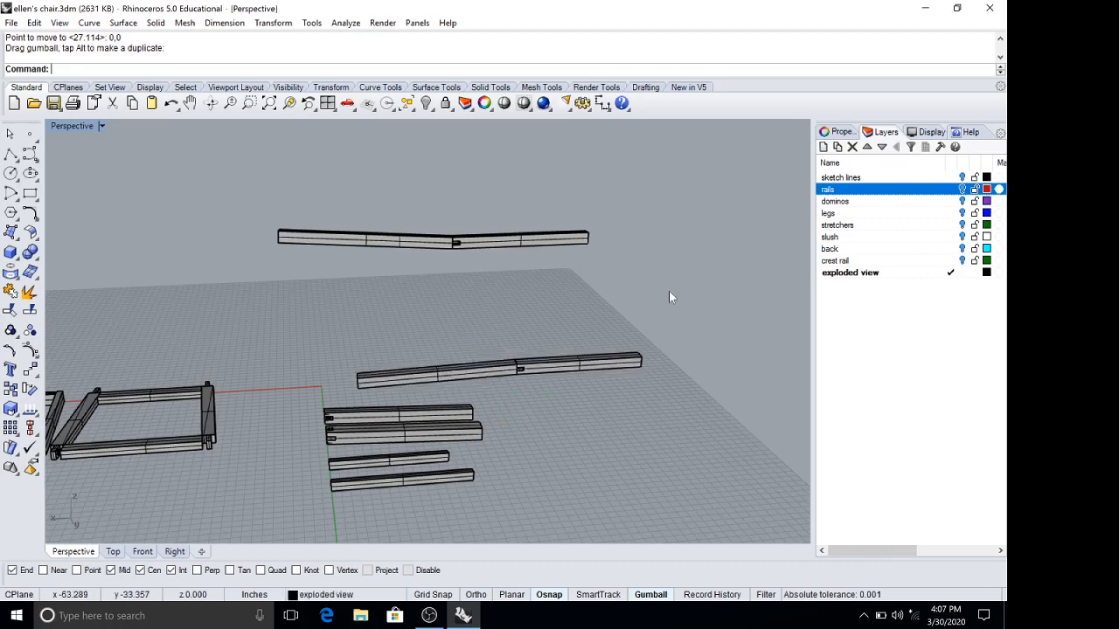
- Move the raised back leg from the bottom corner of its outer end to 0,0 so it rests on the ground plane
right_drag(669, 294, 572, 333)
click(521, 313)
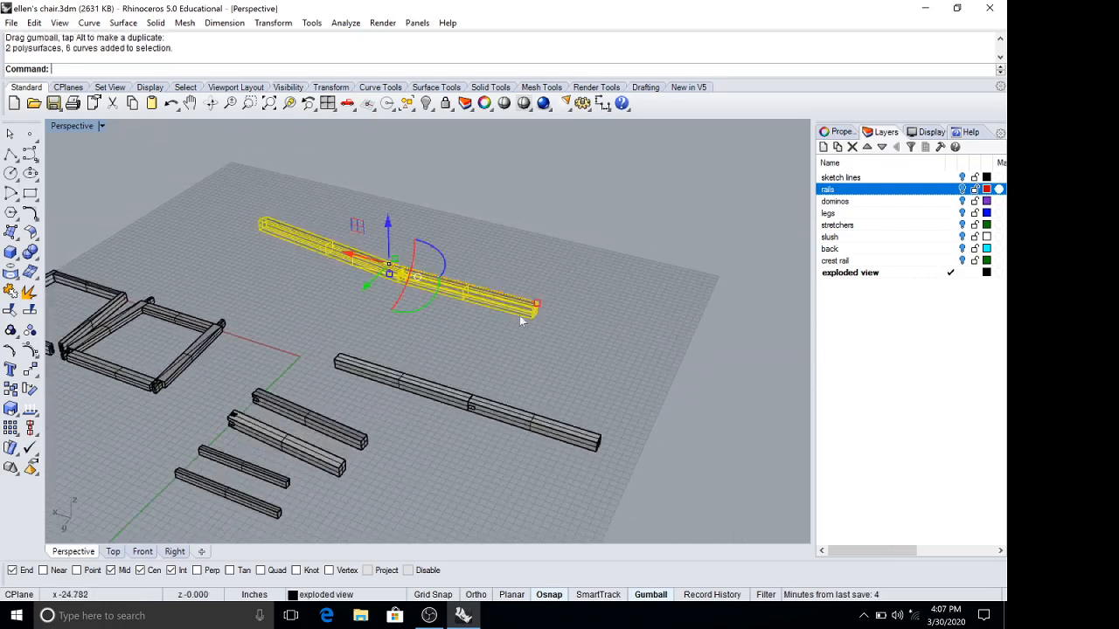
click(29, 369)
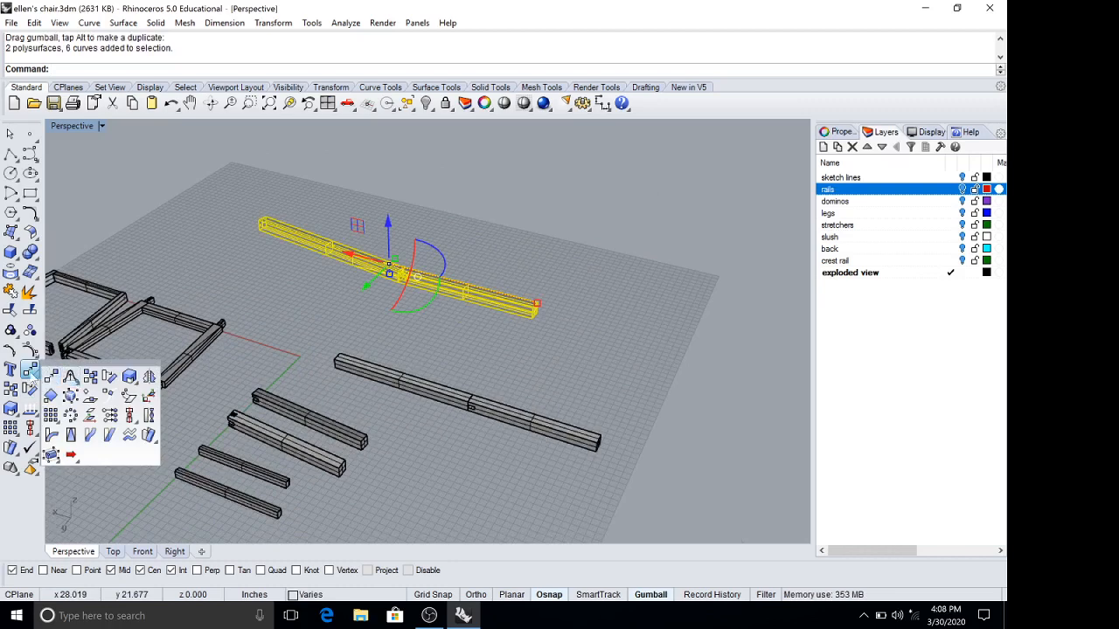
click(70, 376)
scroll(529, 319, up, 5)
click(532, 301)
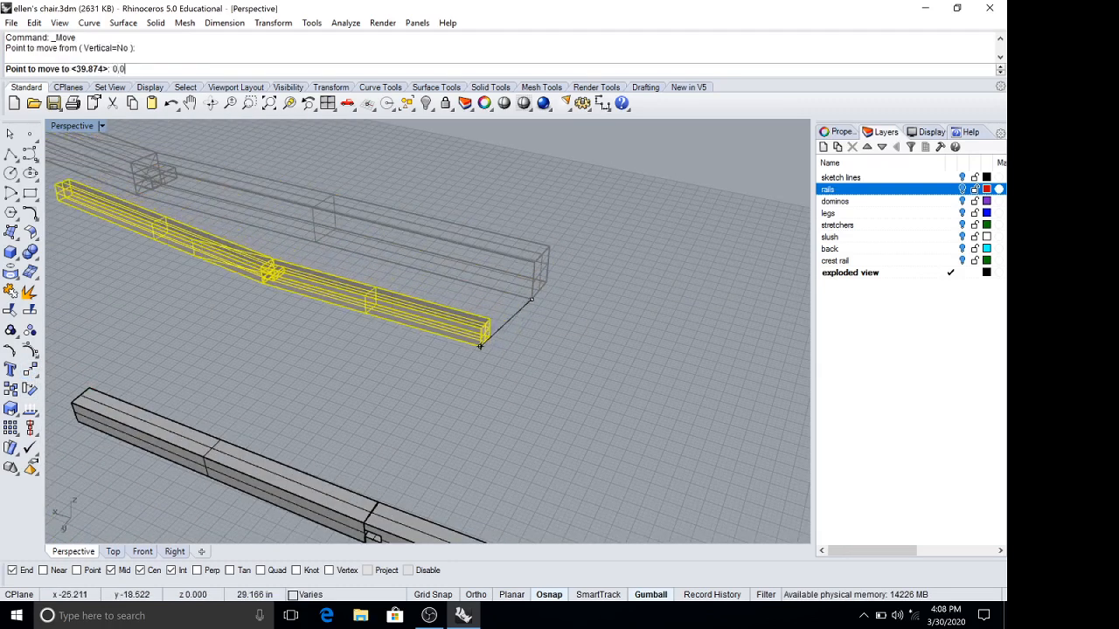
text(0,0)
key(Return)
- Slide the second back leg along X and Y so it lies beside the first back leg
scroll(437, 409, down, 5)
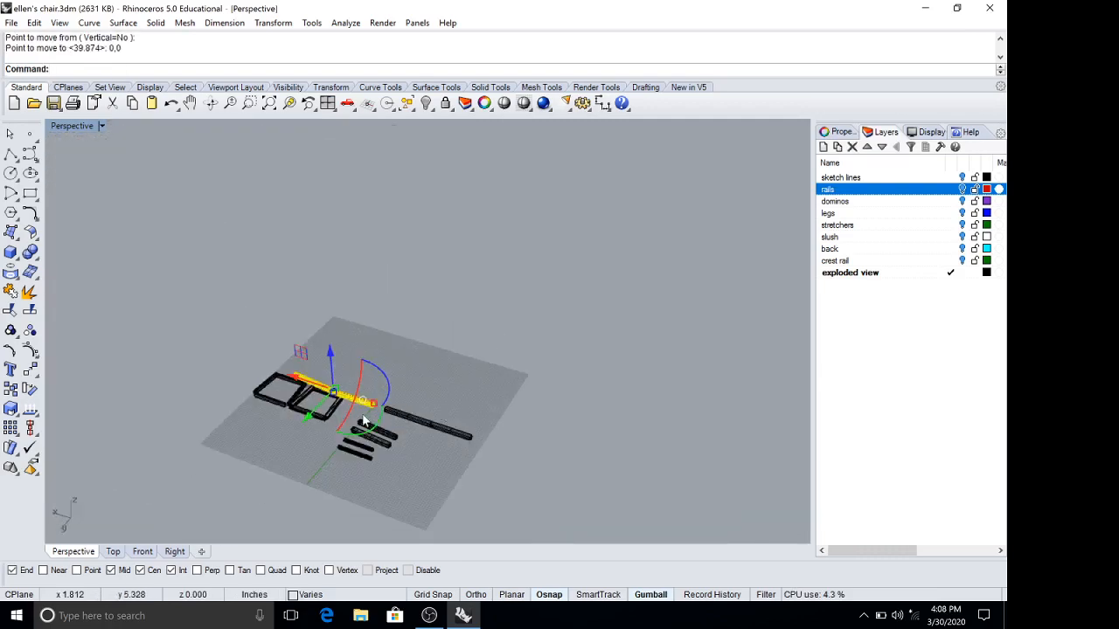
scroll(365, 422, up, 5)
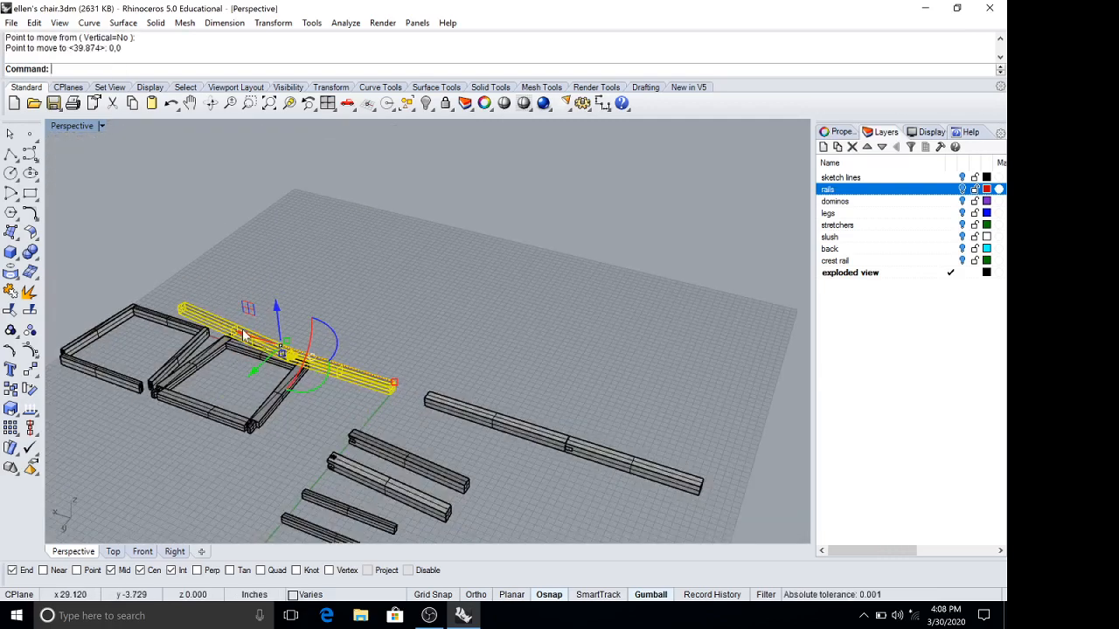
drag(243, 335, 524, 495)
click(599, 398)
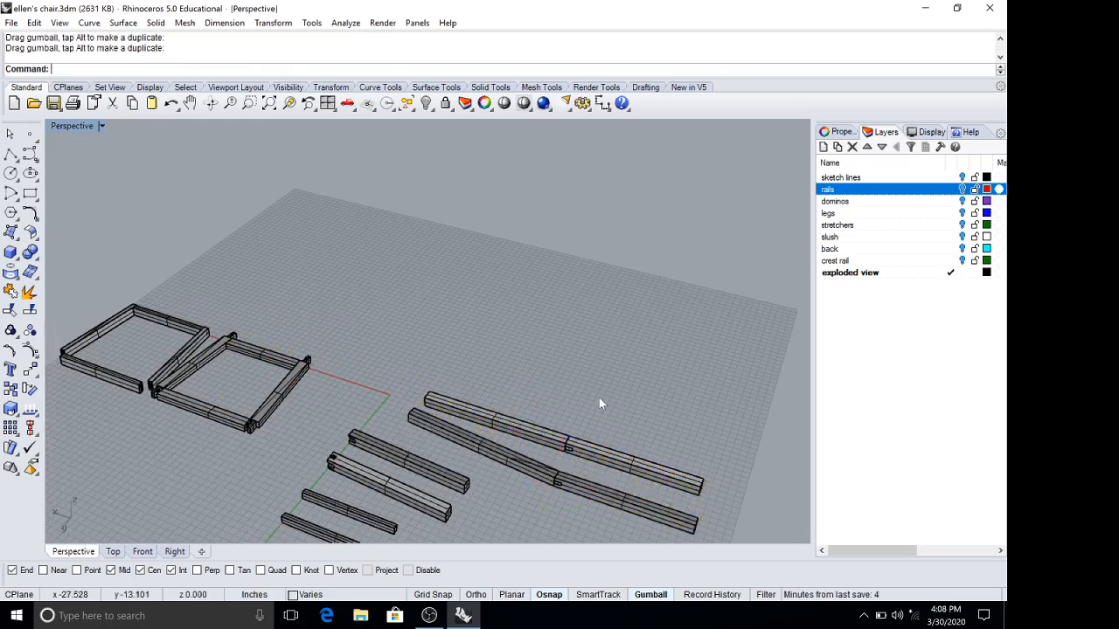
- Save the chair file
right_drag(599, 398, 542, 273)
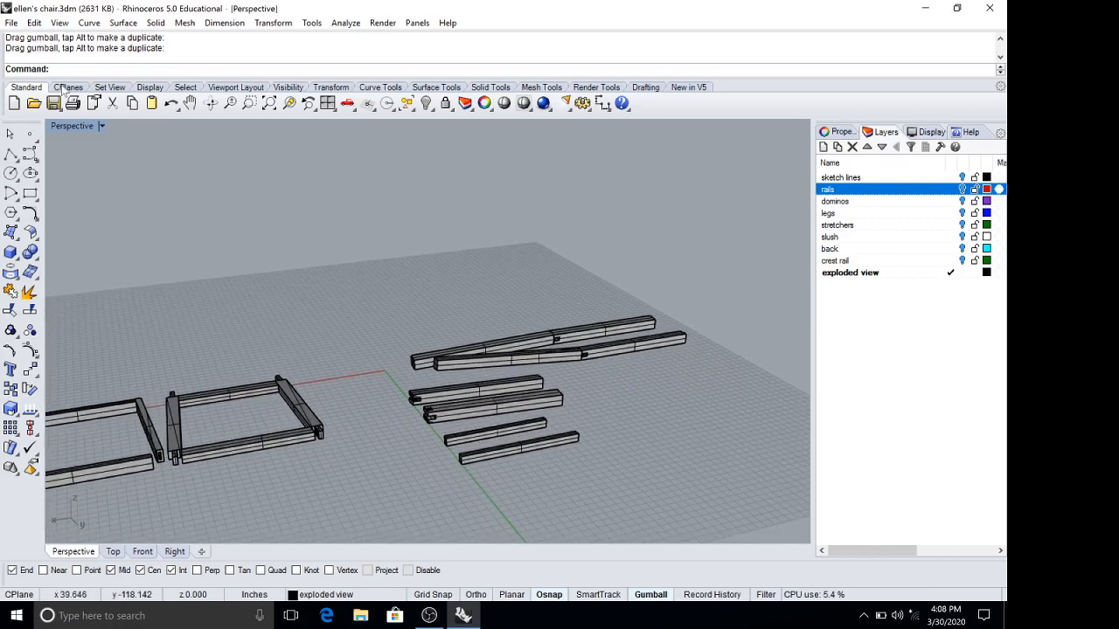
click(12, 23)
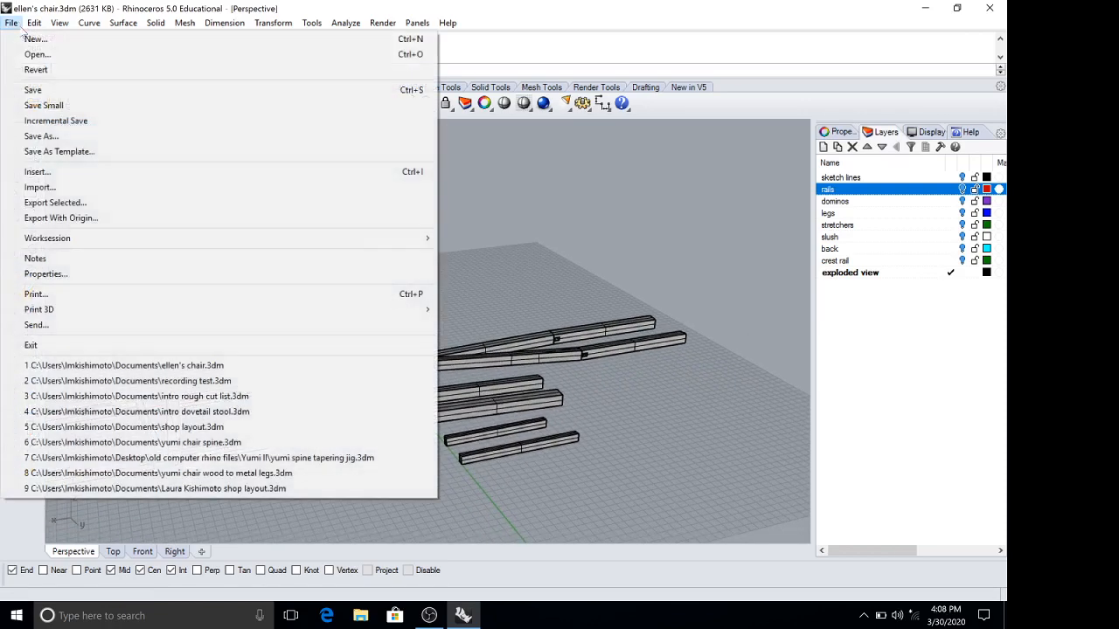
click(35, 90)
- Slide the tenoned side rail nearest the origin along the X axis, away from its frame
right_drag(395, 362, 260, 408)
click(275, 413)
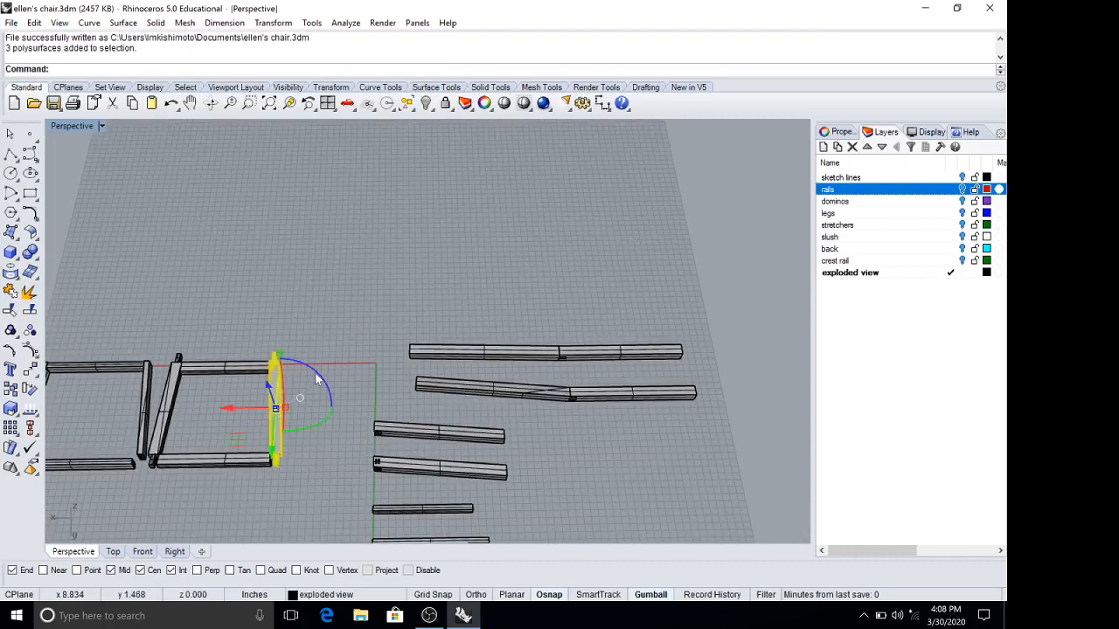
drag(230, 415, 276, 414)
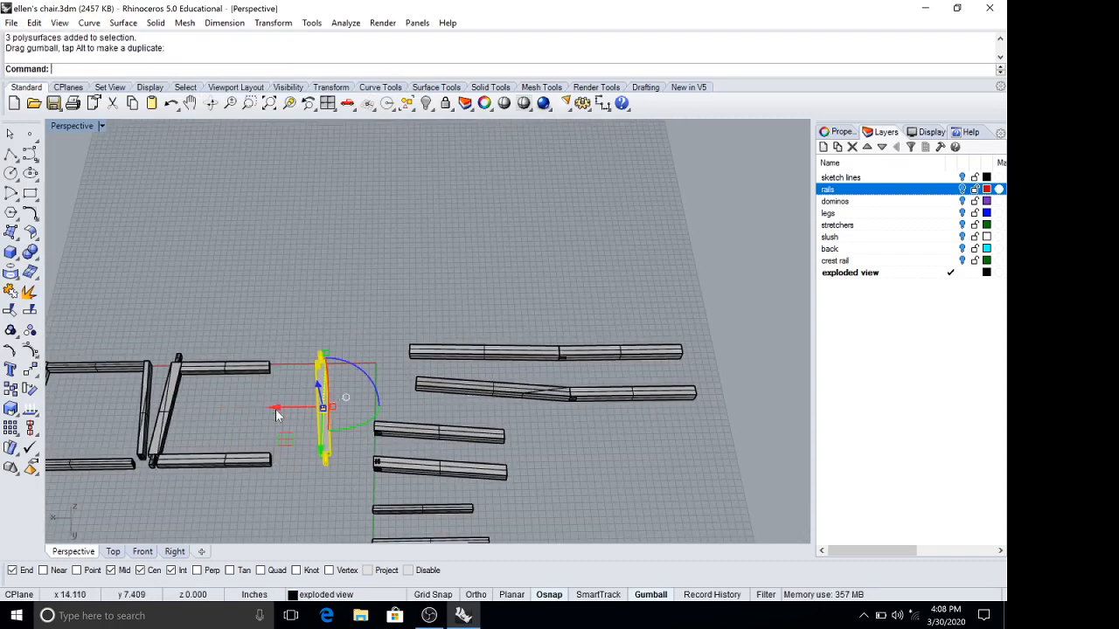
click(299, 328)
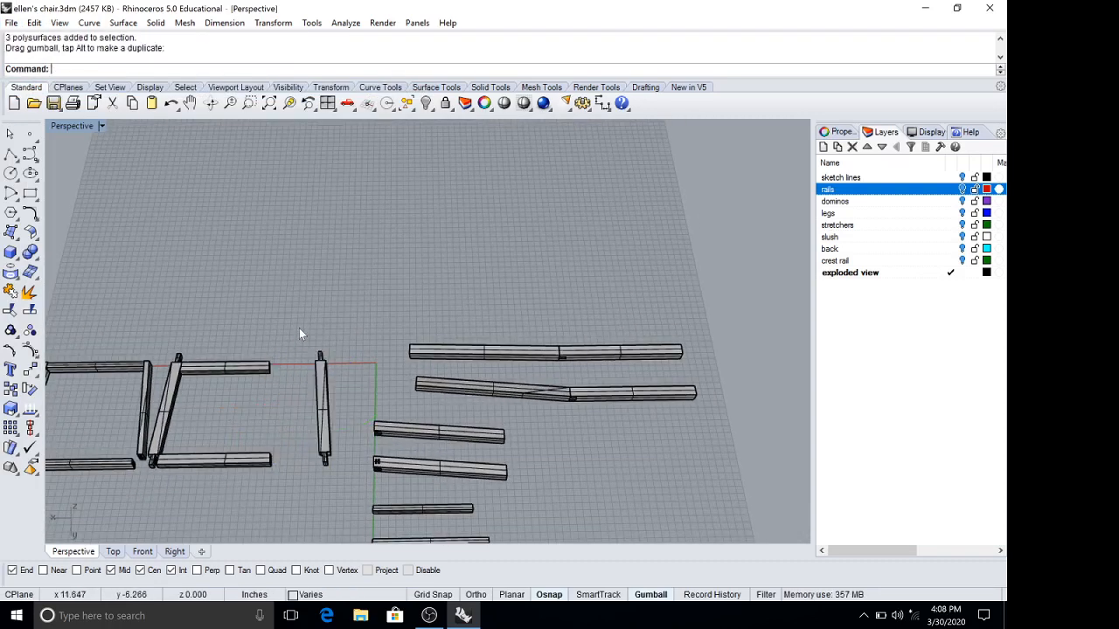
- In the Top view, rotate the separated side rail about its lower corner so its long edge runs parallel to the Y axis
double_click(80, 127)
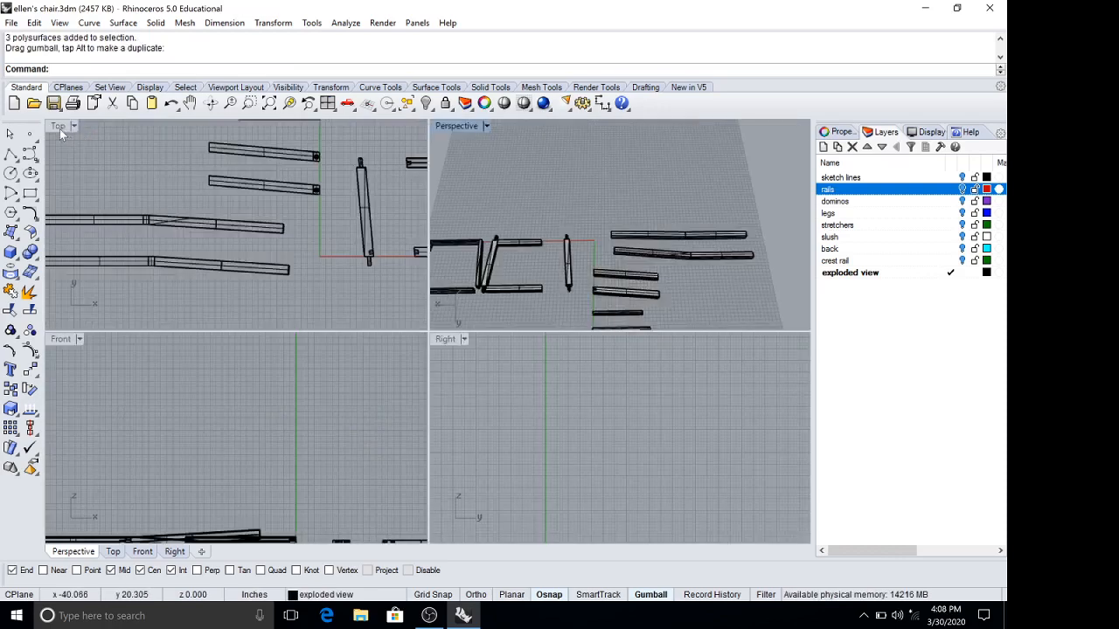
double_click(57, 127)
right_drag(611, 301, 284, 313)
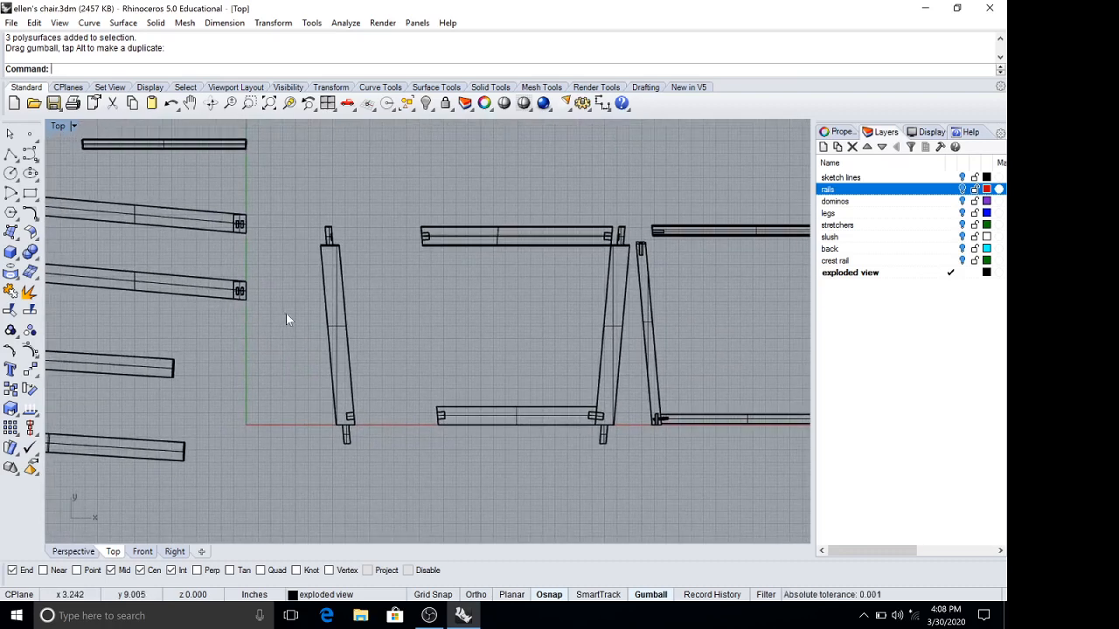
click(340, 350)
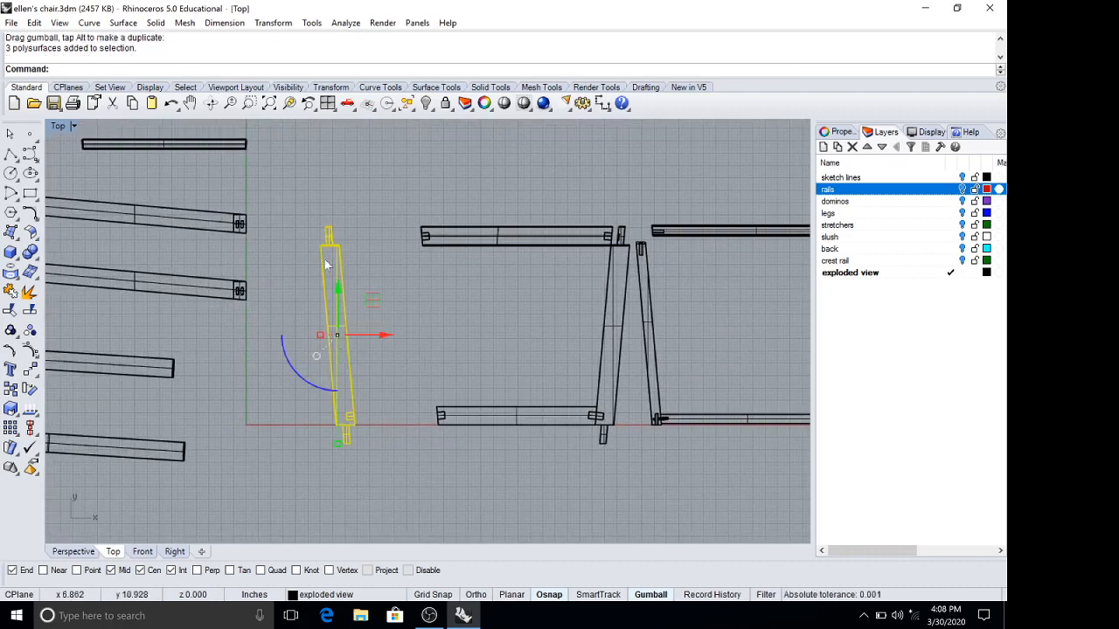
click(31, 390)
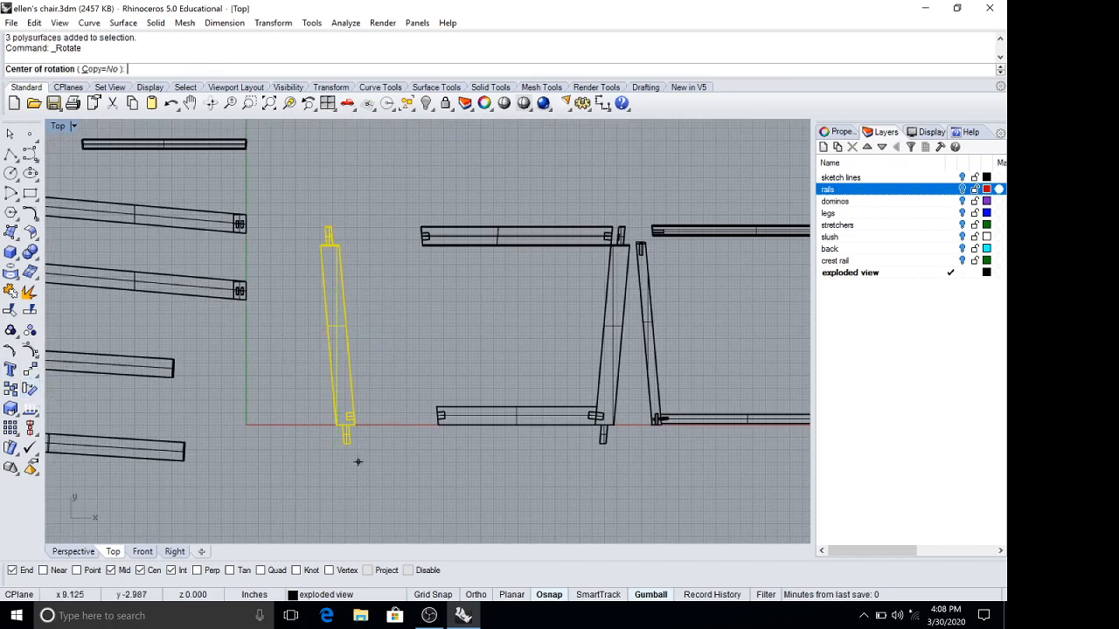
click(339, 430)
click(321, 246)
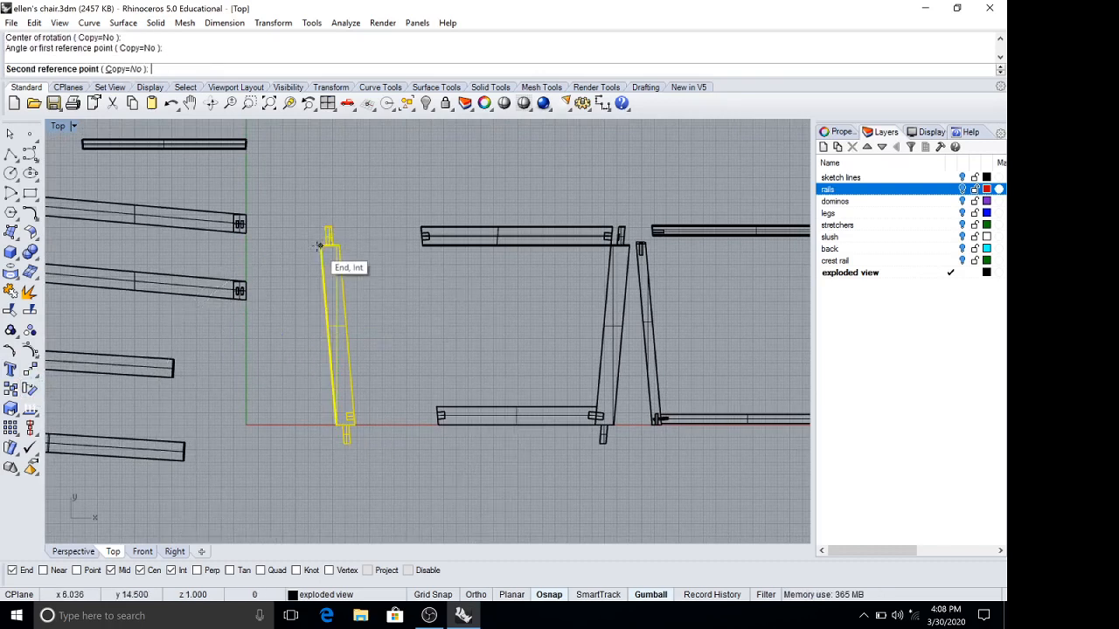
key(F8)
click(354, 162)
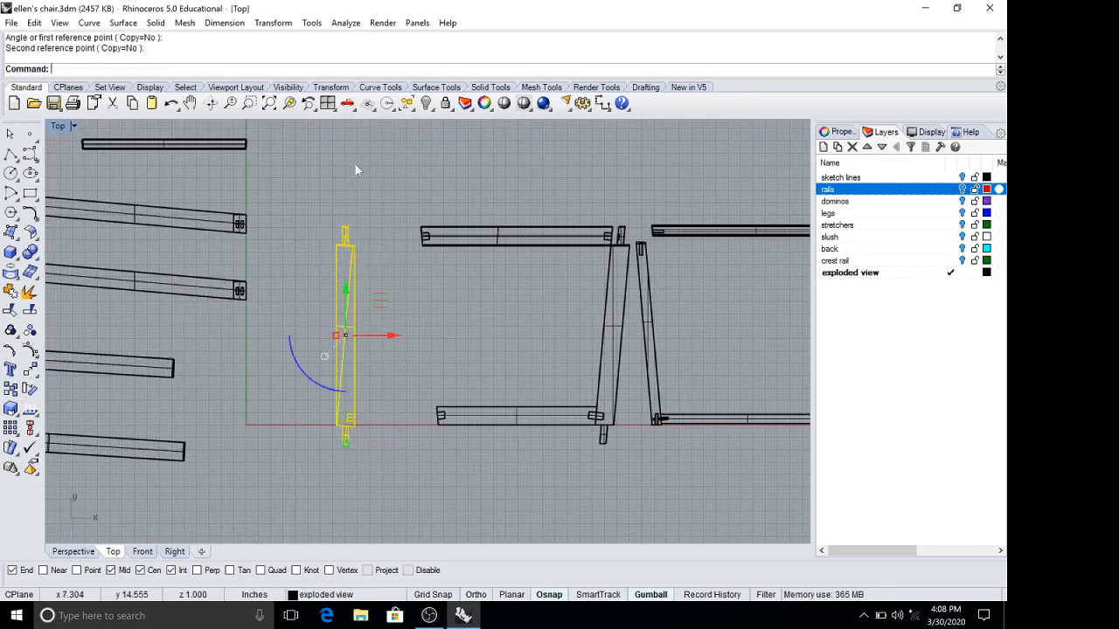
key(Escape)
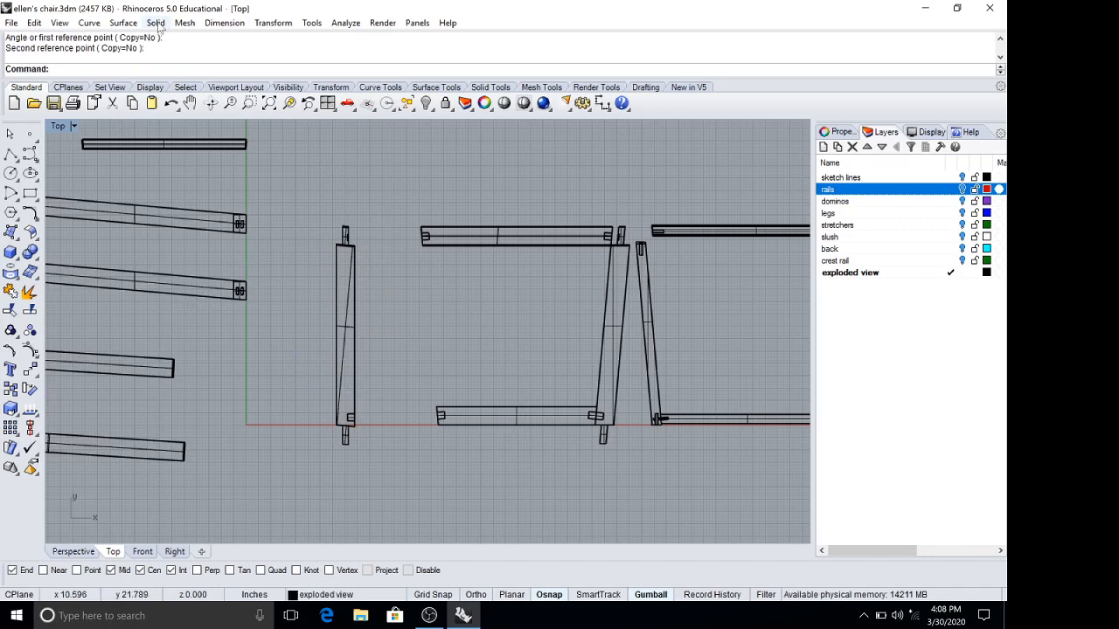
- Add an aligned dimension across the upper shoulder of the straightened side rail, placed above its tenon
click(225, 23)
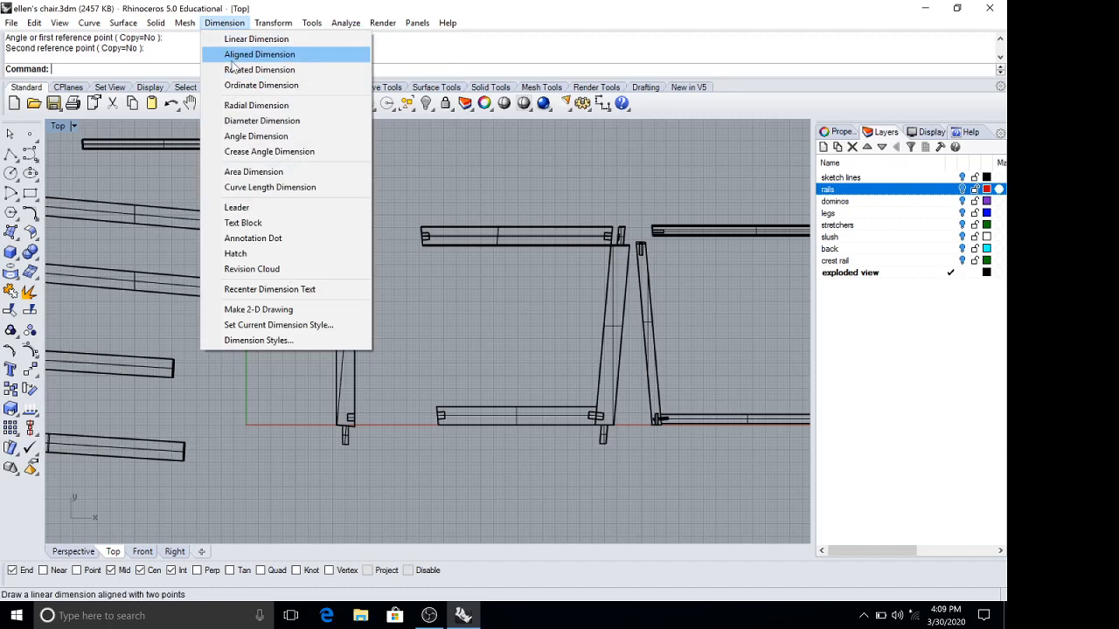
click(238, 55)
scroll(358, 236, up, 5)
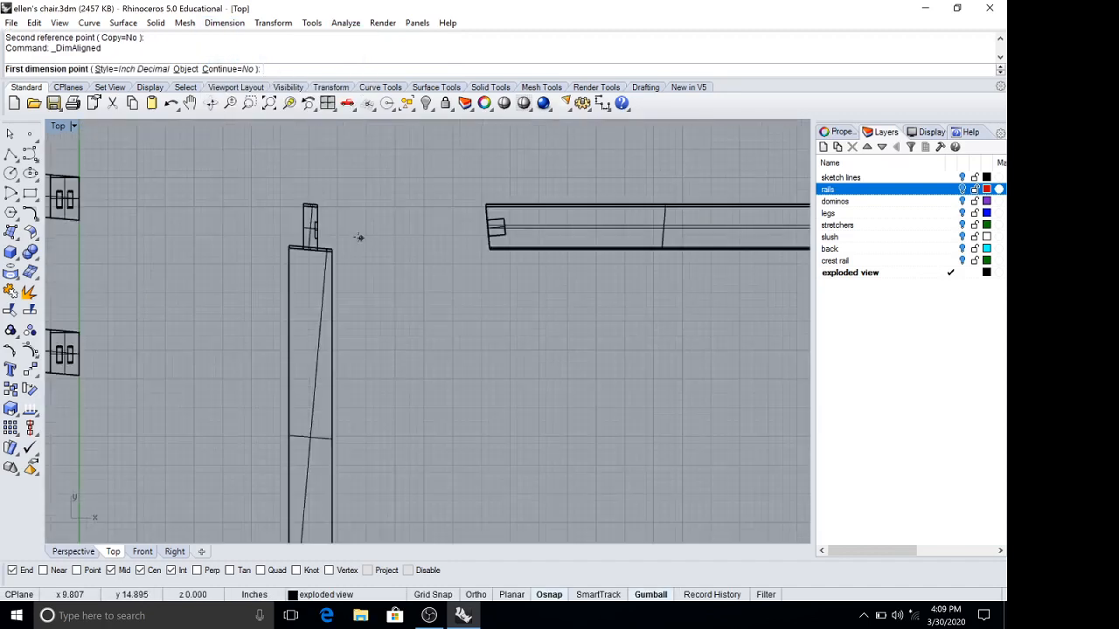
scroll(349, 237, up, 3)
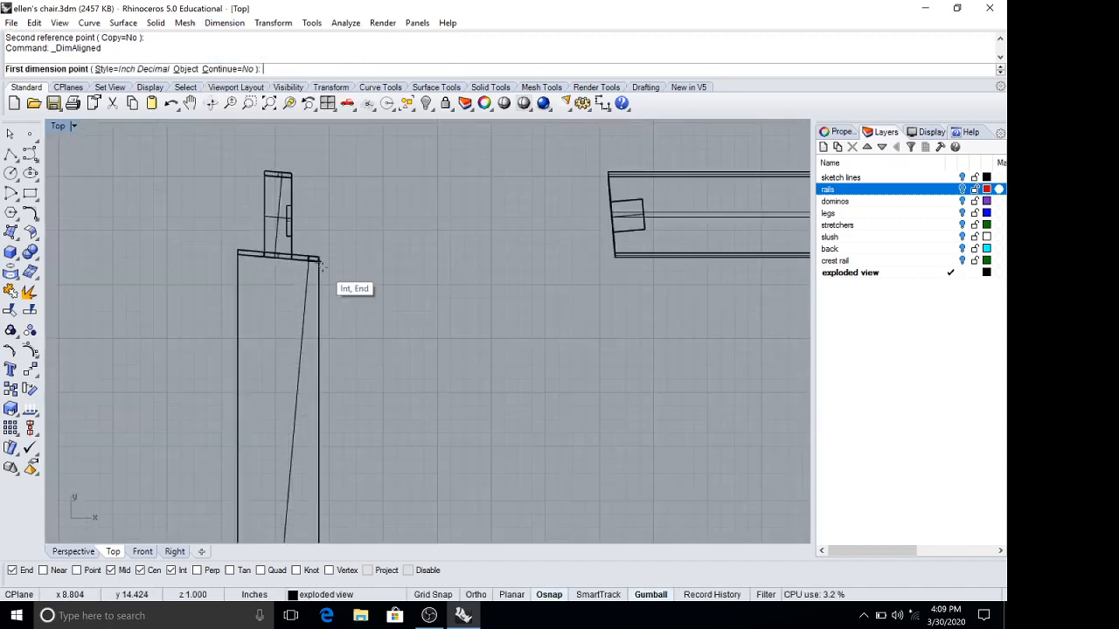
click(322, 262)
click(239, 253)
scroll(244, 210, down, 3)
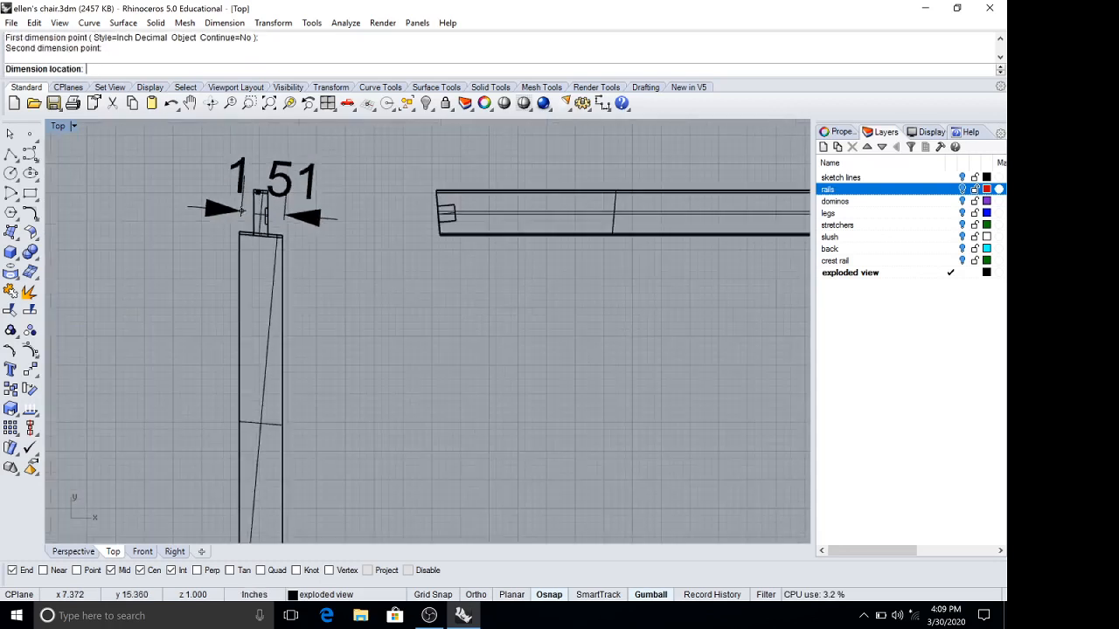
click(254, 175)
scroll(336, 208, down, 3)
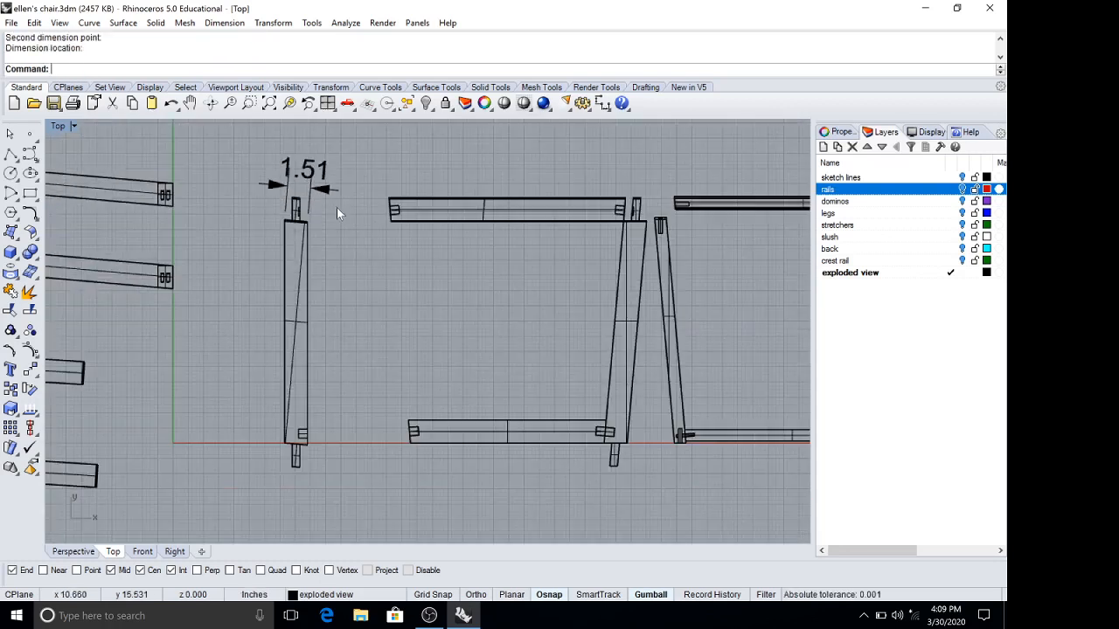
- Set the current dimension style to Inch Fractional
click(224, 23)
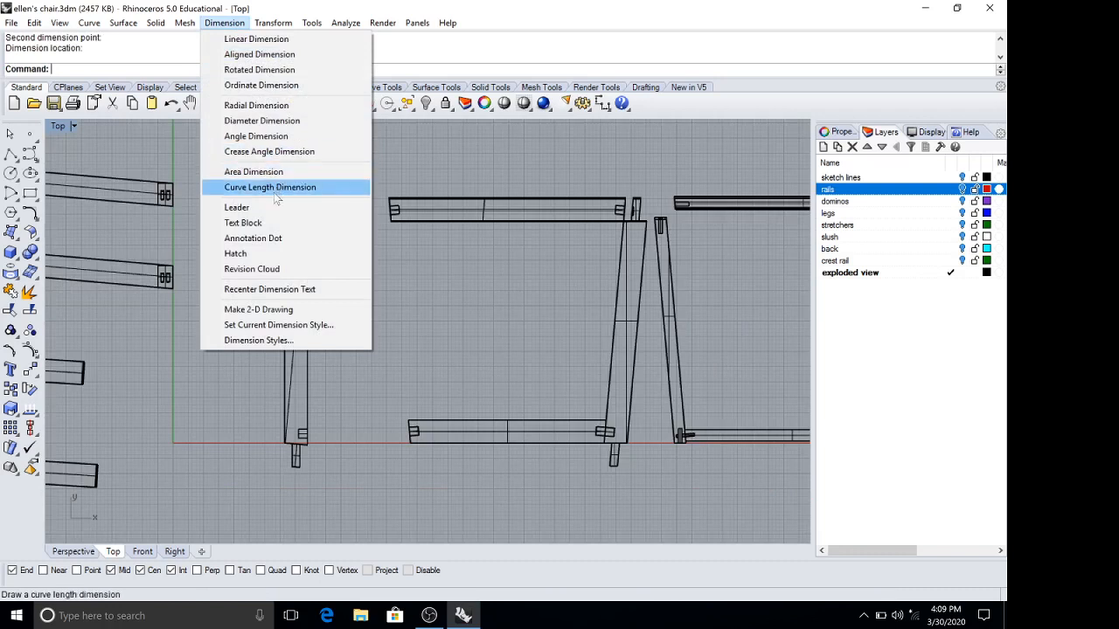
click(286, 341)
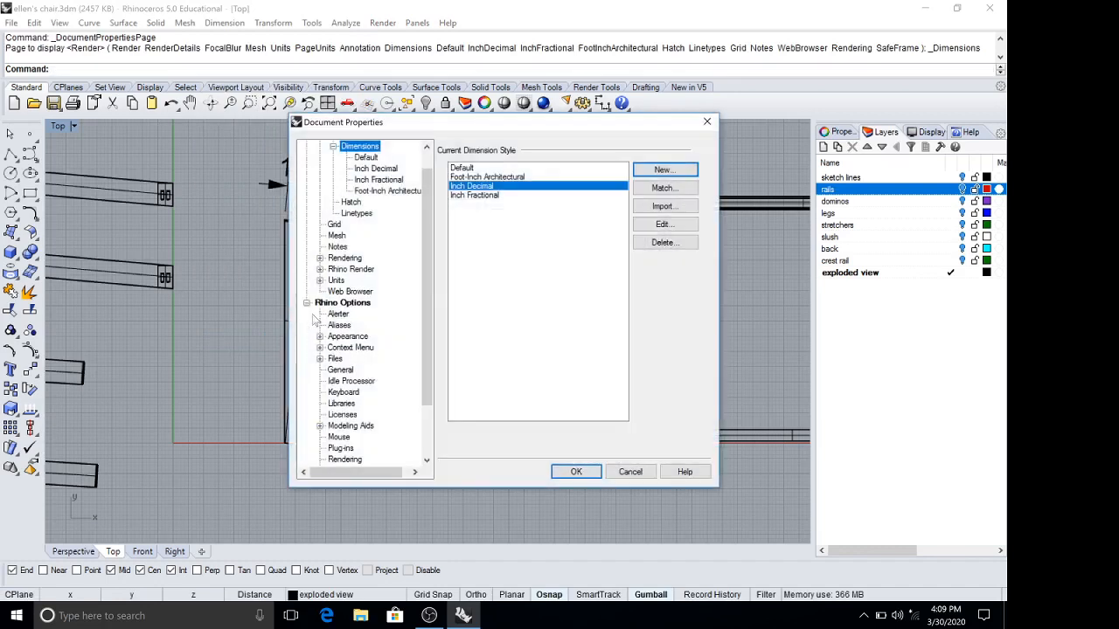
click(476, 196)
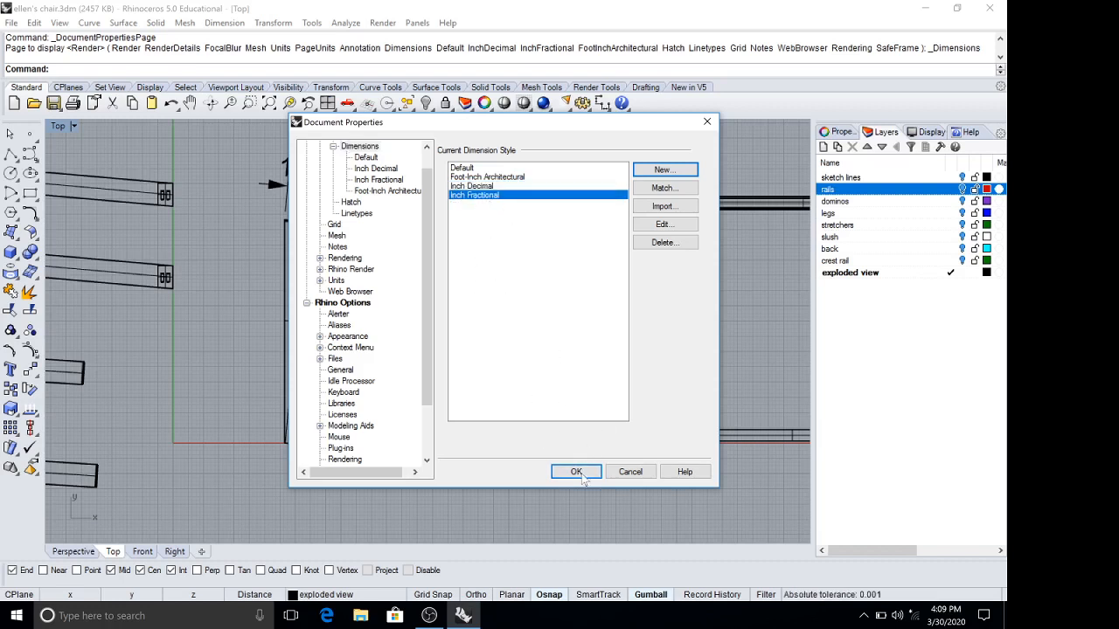
click(576, 472)
- Delete the aligned dimension above the side rail's tenon and reopen the dimension style settings
click(310, 171)
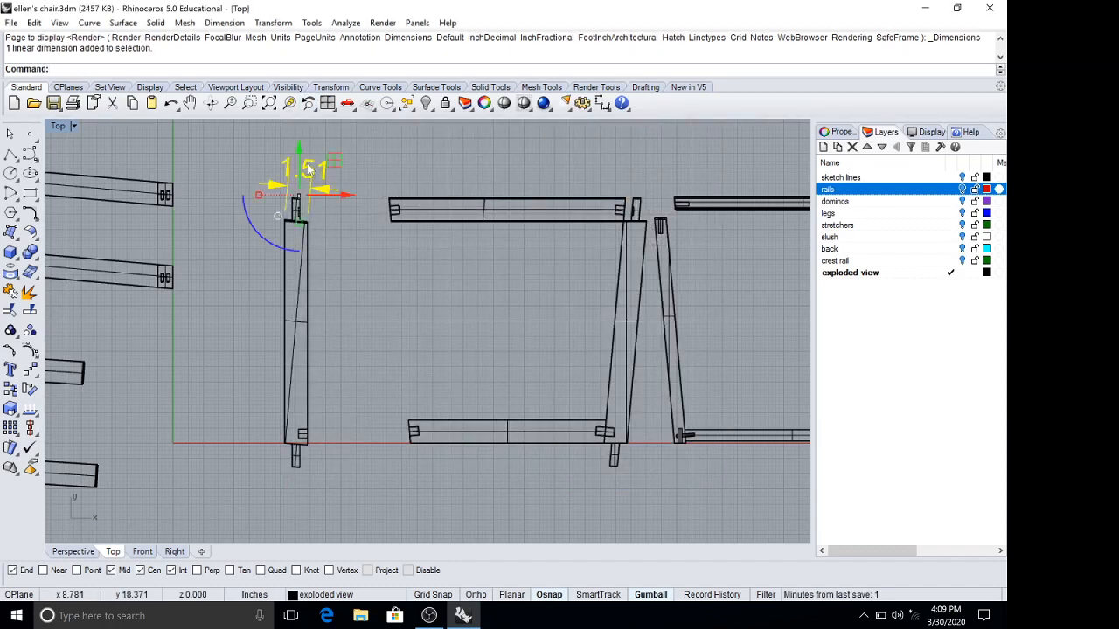
key(Delete)
right_click(290, 179)
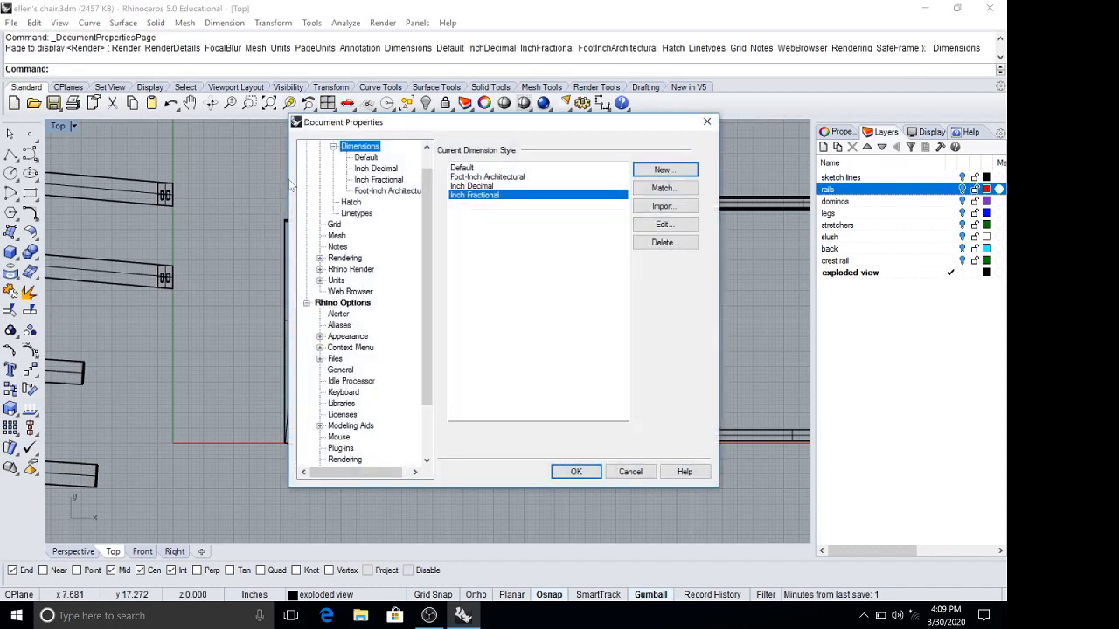
- Close the dimension style settings and add an Inch Fractional aligned dimension across the straightened side rail's upper shoulder, placed above the tenon
click(576, 472)
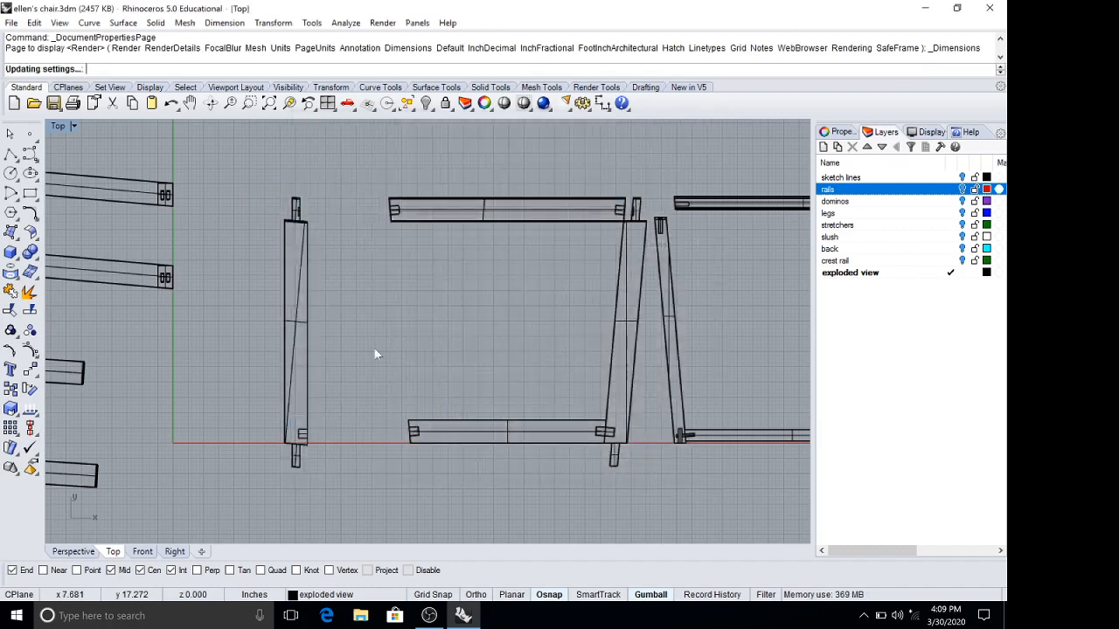
scroll(292, 170, up, 2)
click(225, 22)
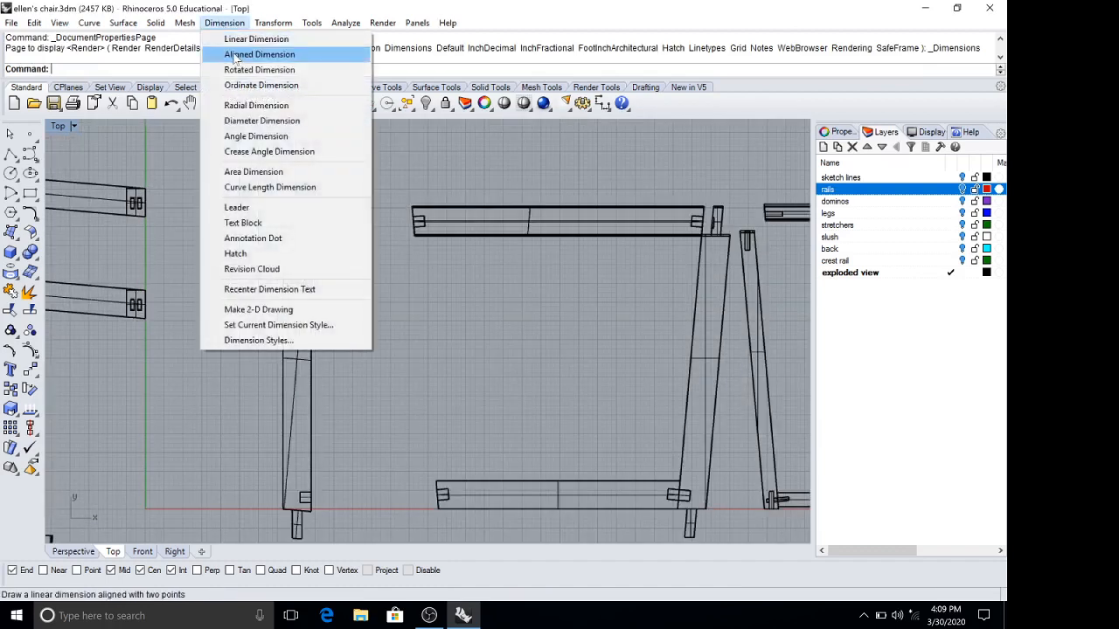
click(258, 52)
scroll(280, 152, up, 4)
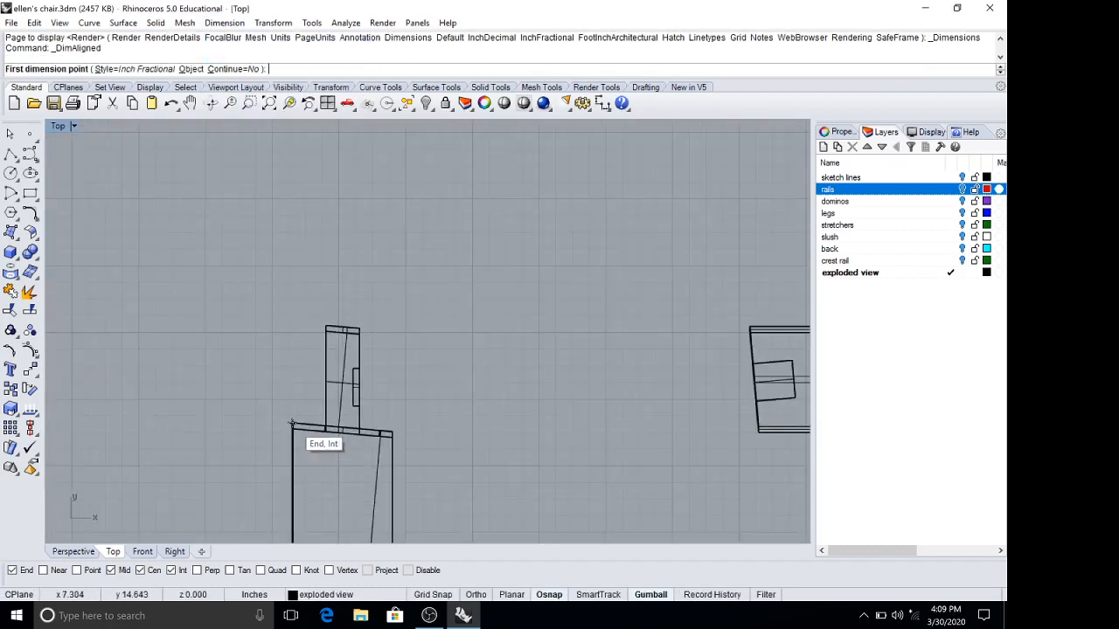
click(295, 431)
click(393, 434)
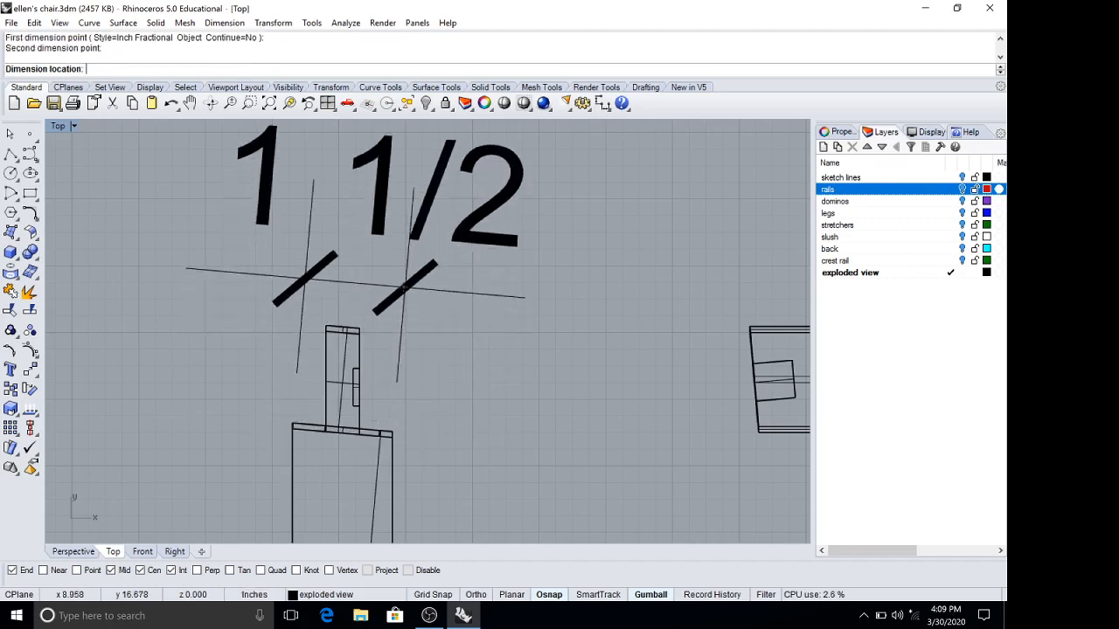
click(407, 273)
scroll(411, 278, down, 3)
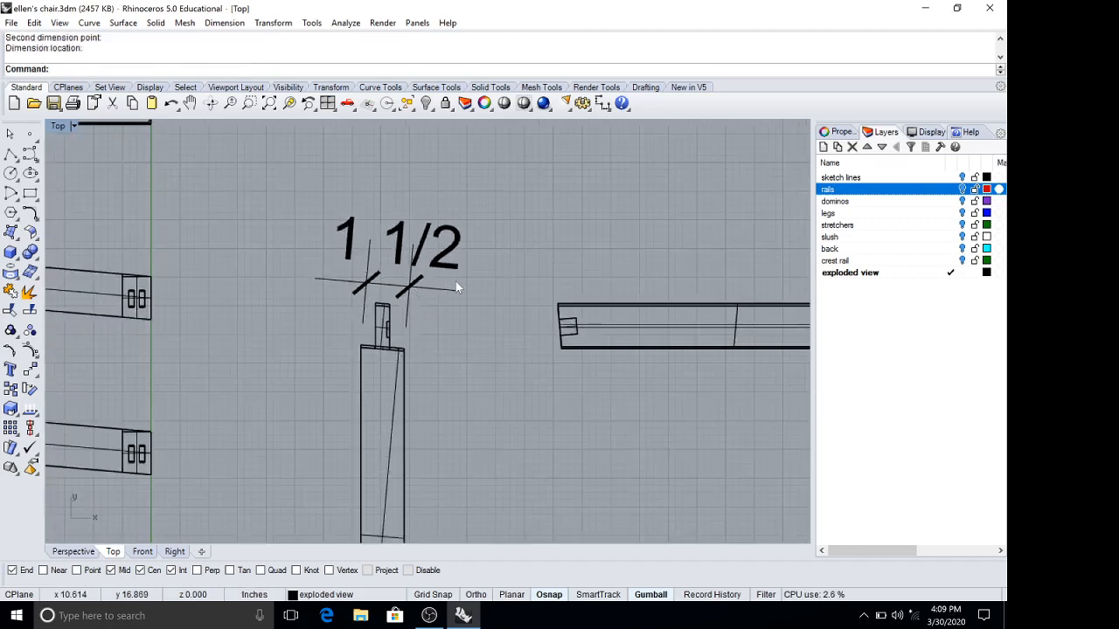
- Check which dimension style is current and keep Inch Fractional selected
click(238, 24)
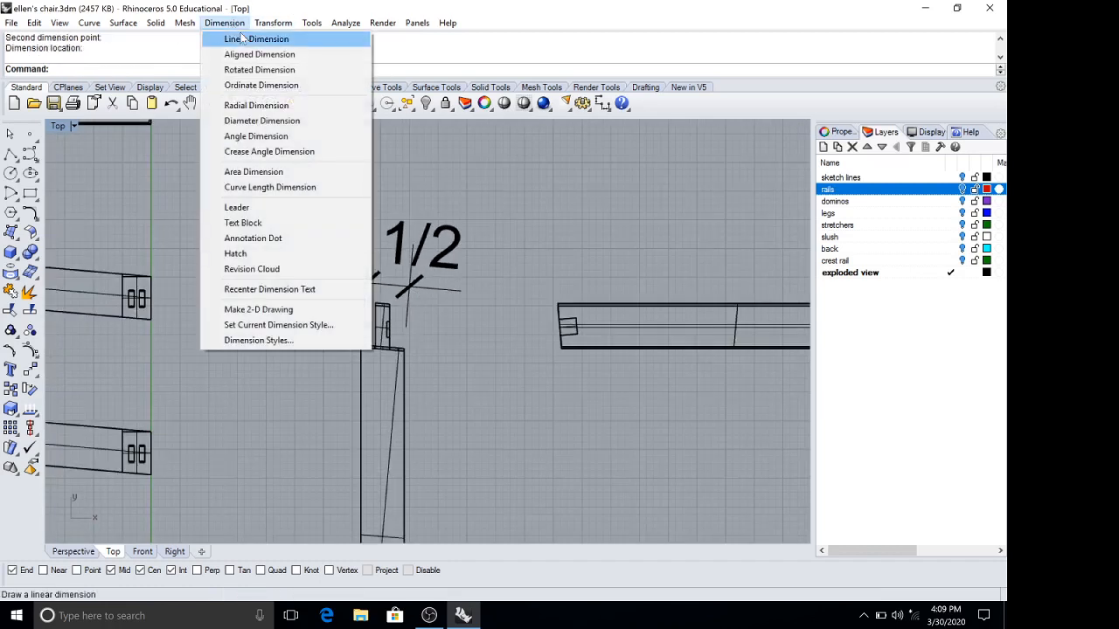
click(292, 326)
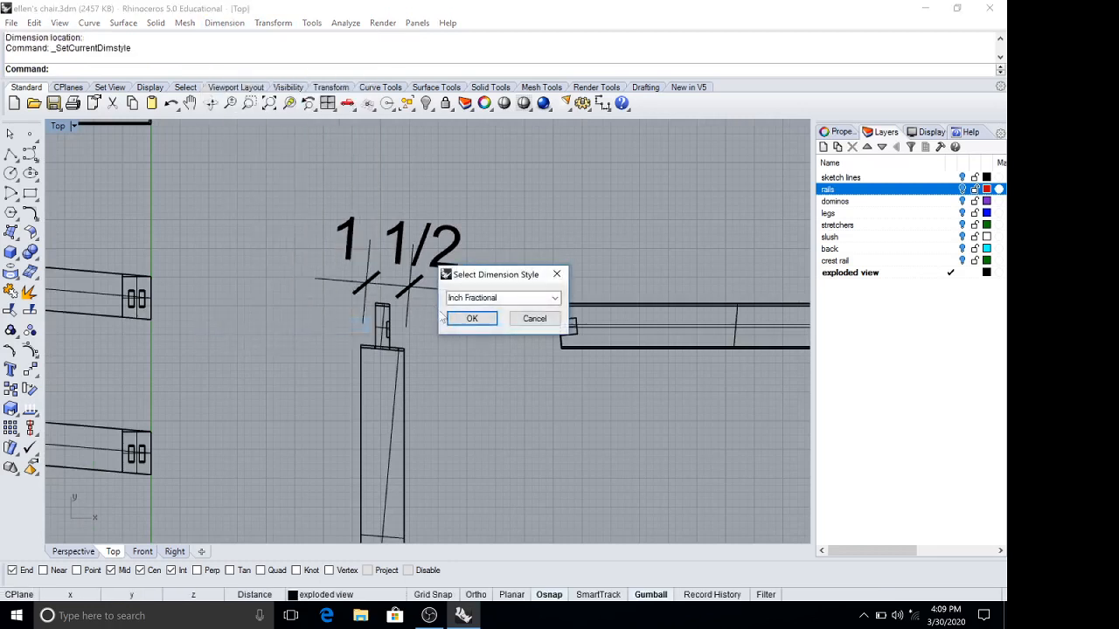
click(472, 319)
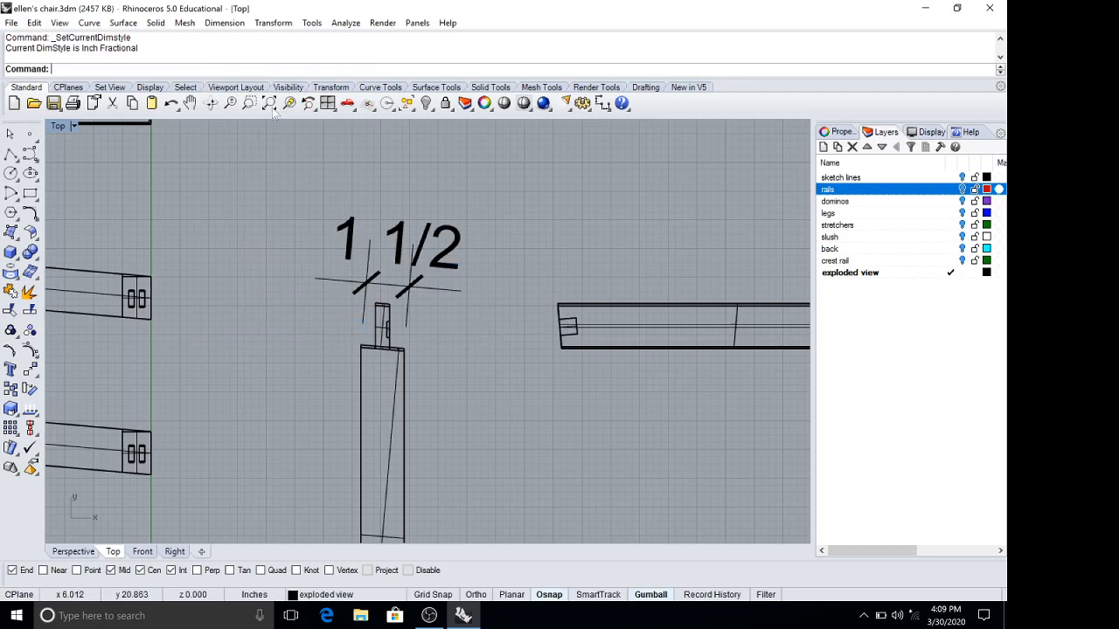
click(215, 24)
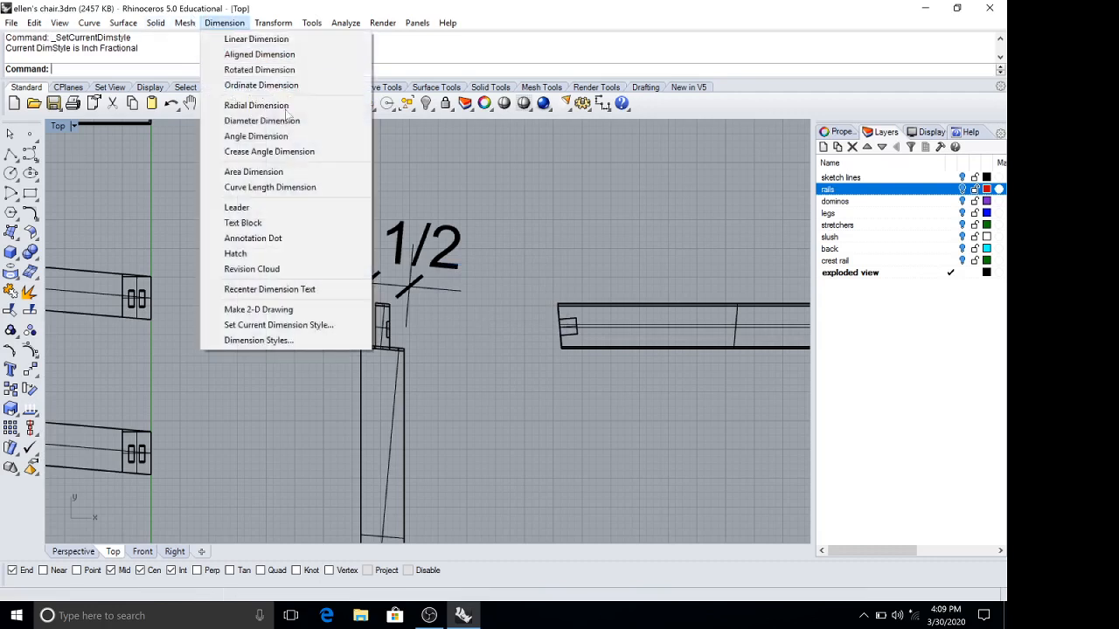
click(313, 326)
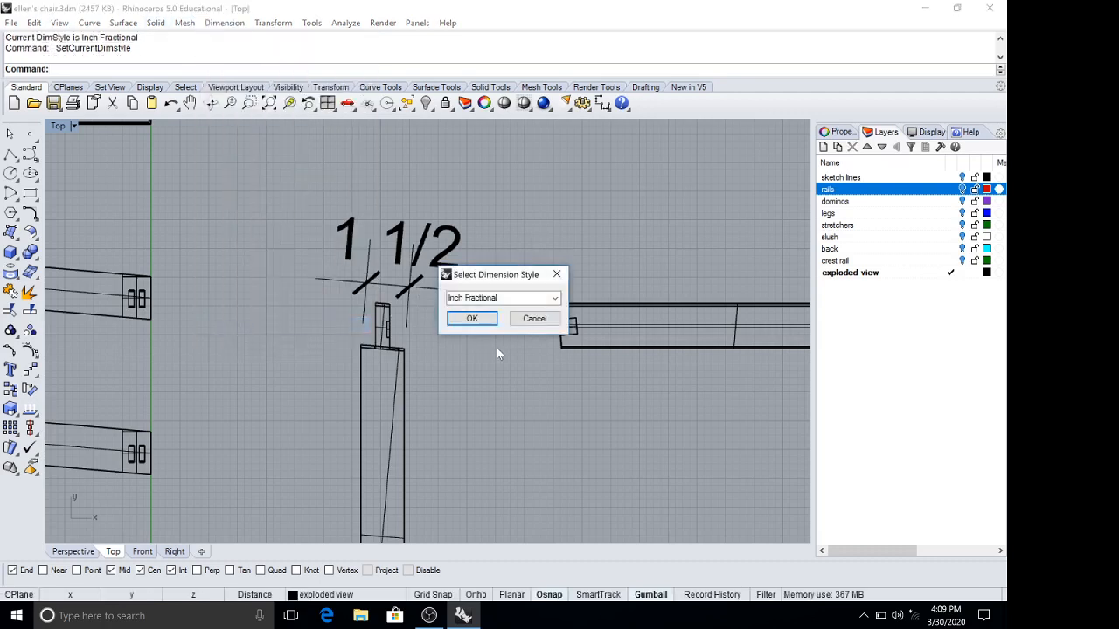
click(534, 319)
- Edit the Inch Fractional dimension style, keeping the angle format in Degrees and setting the angle precision to 1.00
click(225, 22)
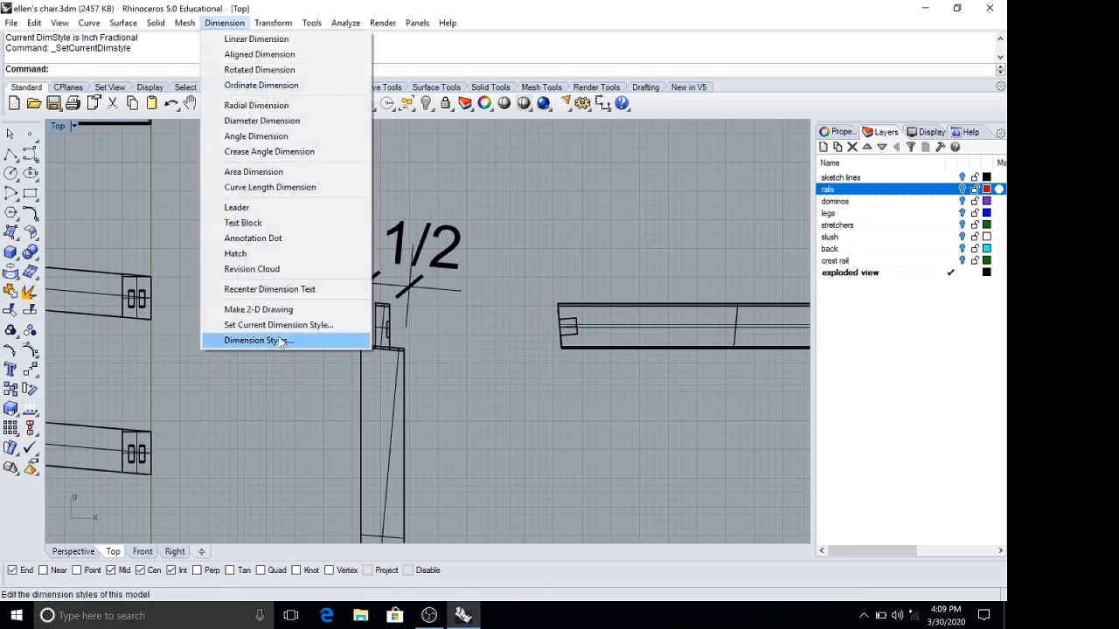
click(281, 342)
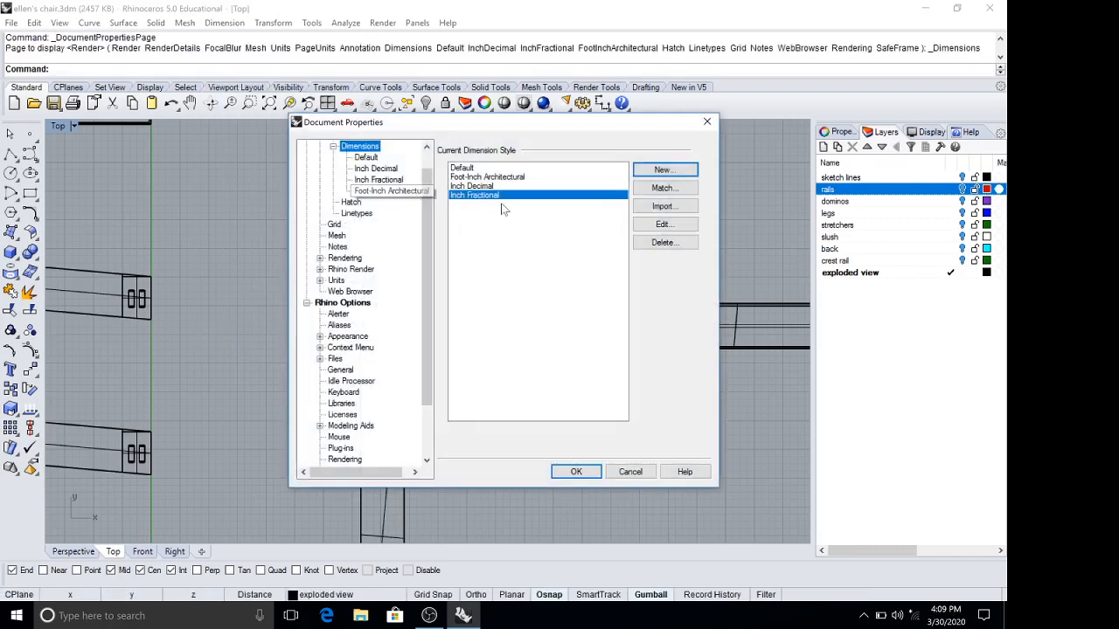
double_click(492, 198)
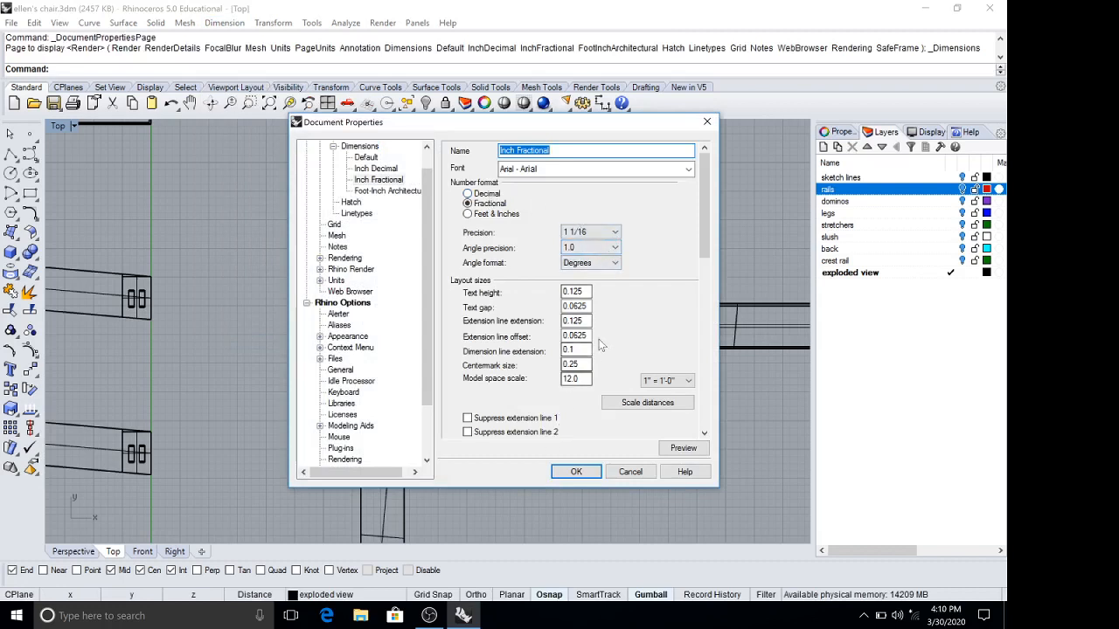
click(615, 234)
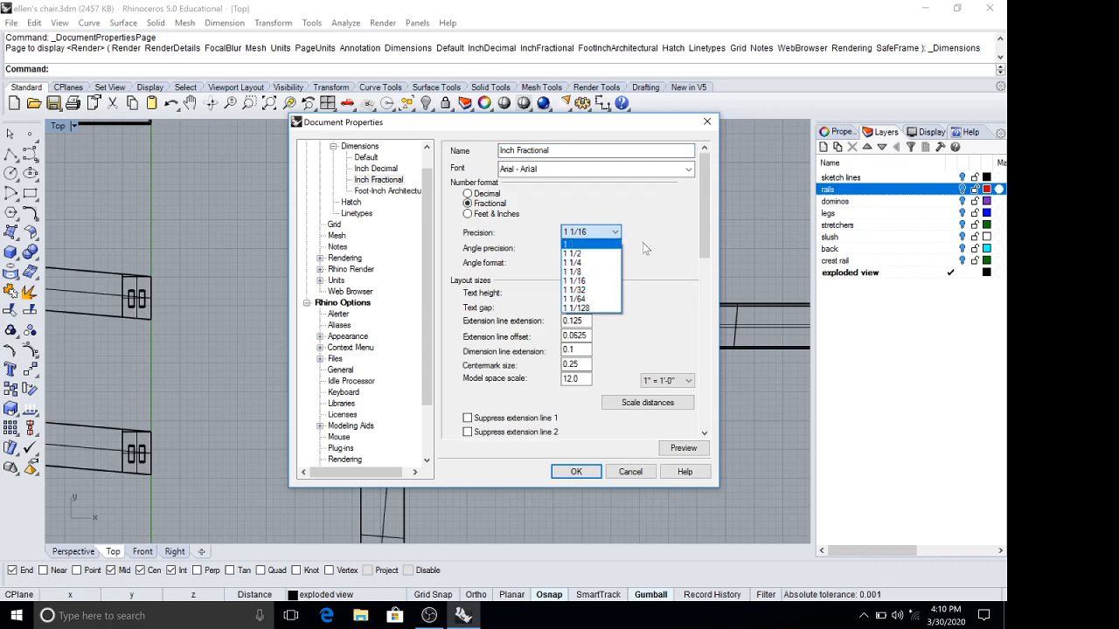
click(684, 236)
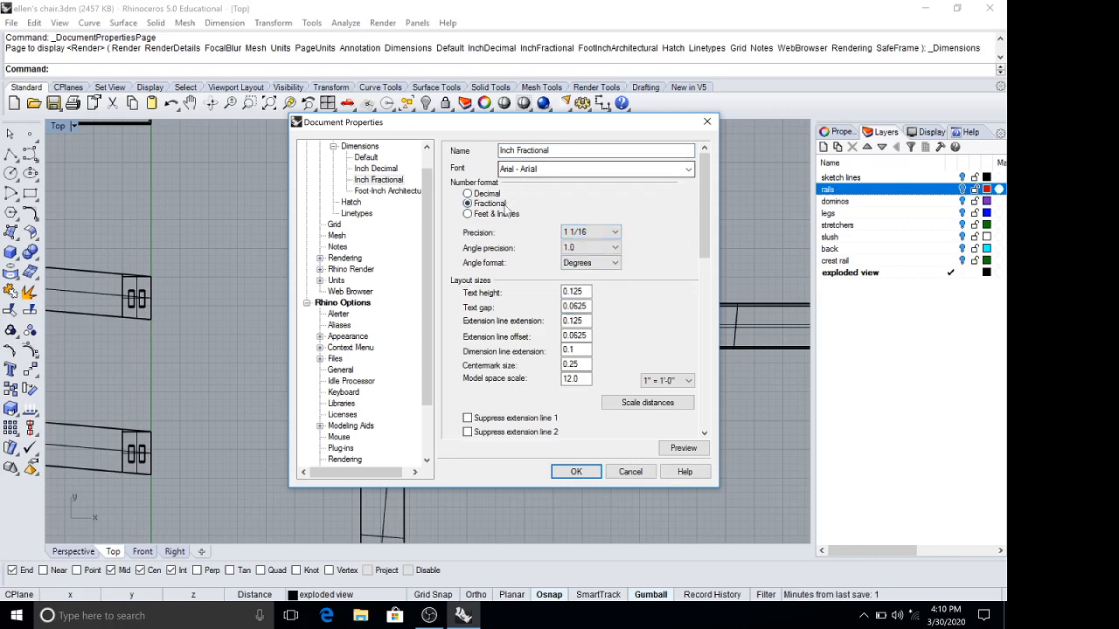
click(590, 266)
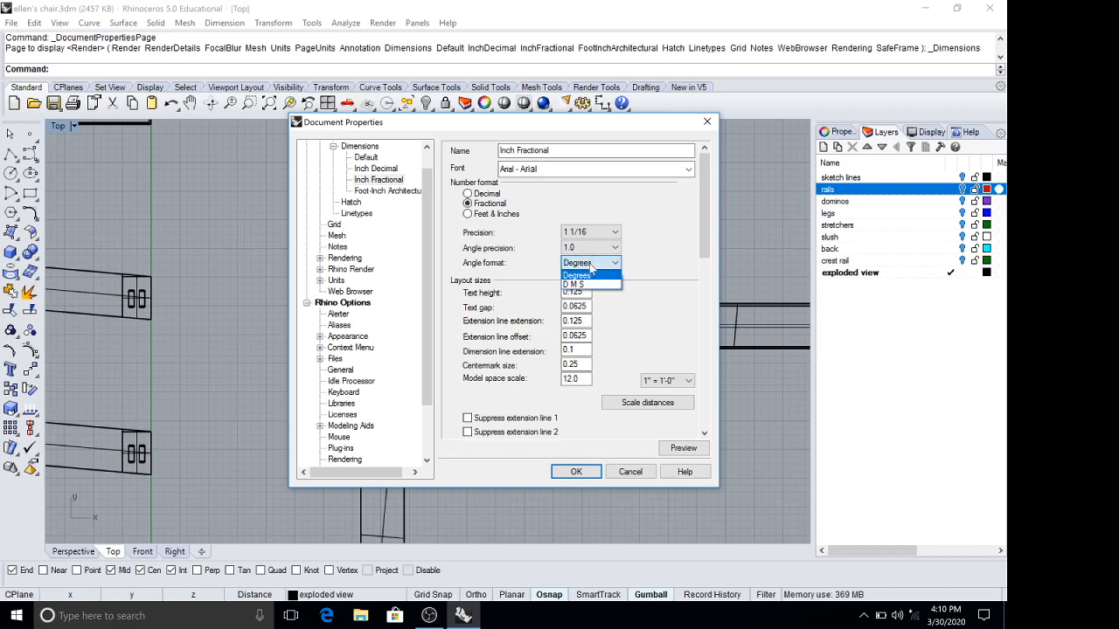
click(597, 277)
click(590, 247)
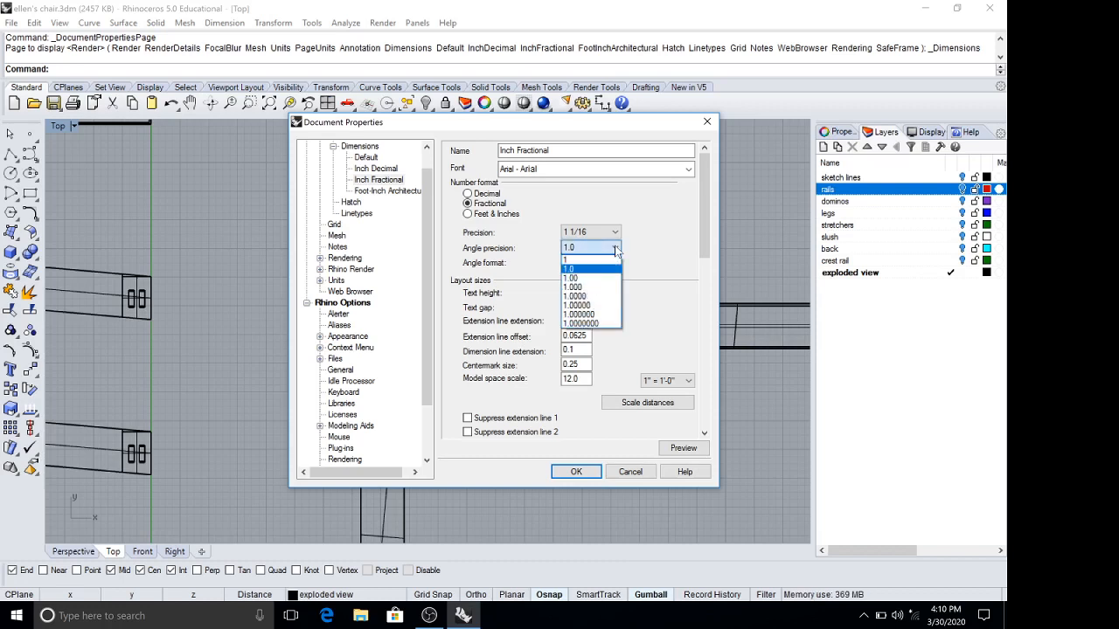
click(582, 278)
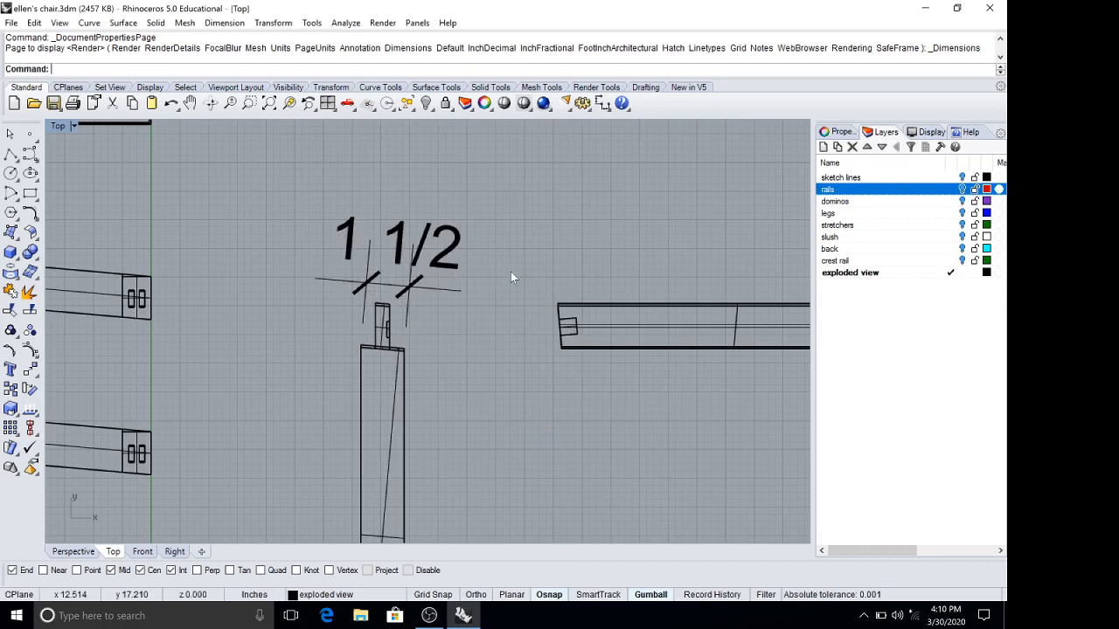
- Add a vertical linear dimension between the side rail's upper and lower shoulder corners, placed on the side facing the Y axis
scroll(516, 257, down, 5)
scroll(469, 236, up, 4)
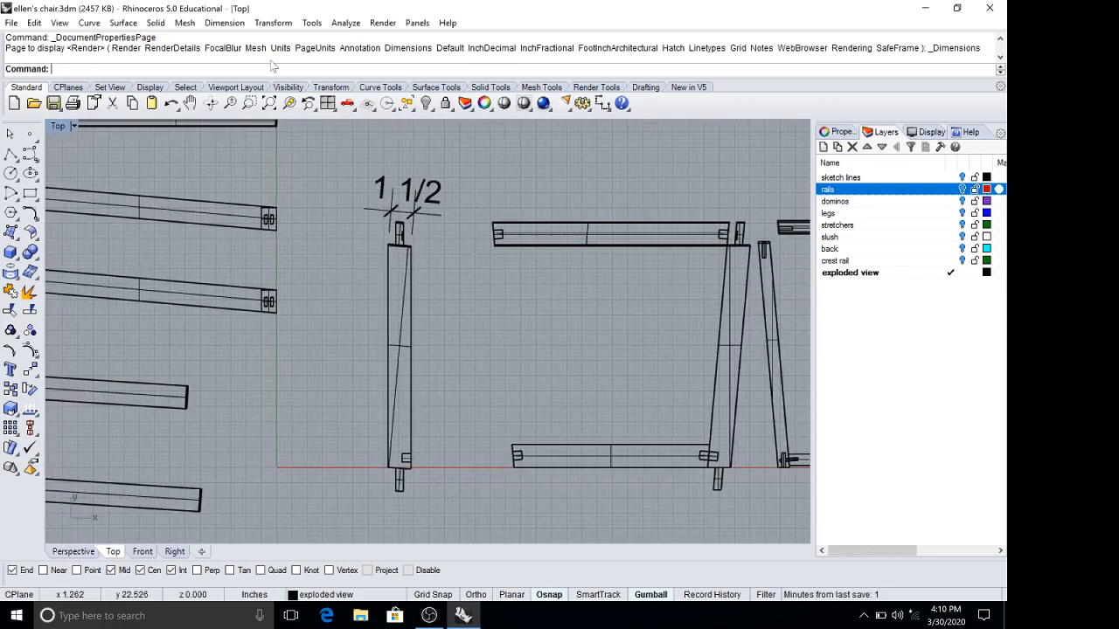
click(224, 23)
click(254, 38)
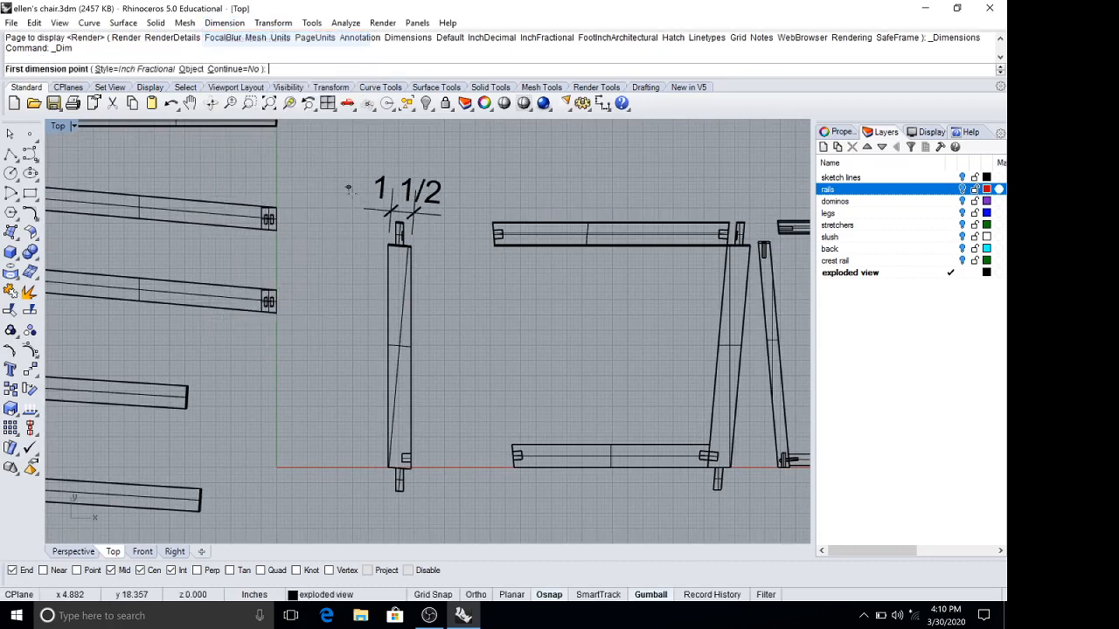
scroll(348, 188, up, 6)
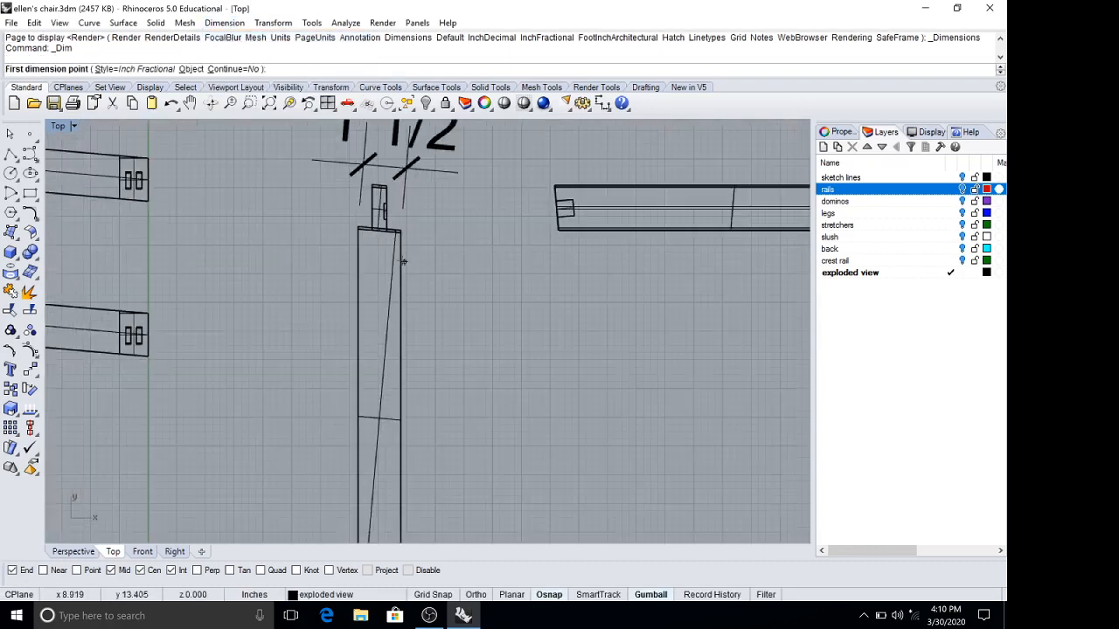
click(351, 216)
scroll(350, 219, down, 5)
scroll(357, 343, up, 7)
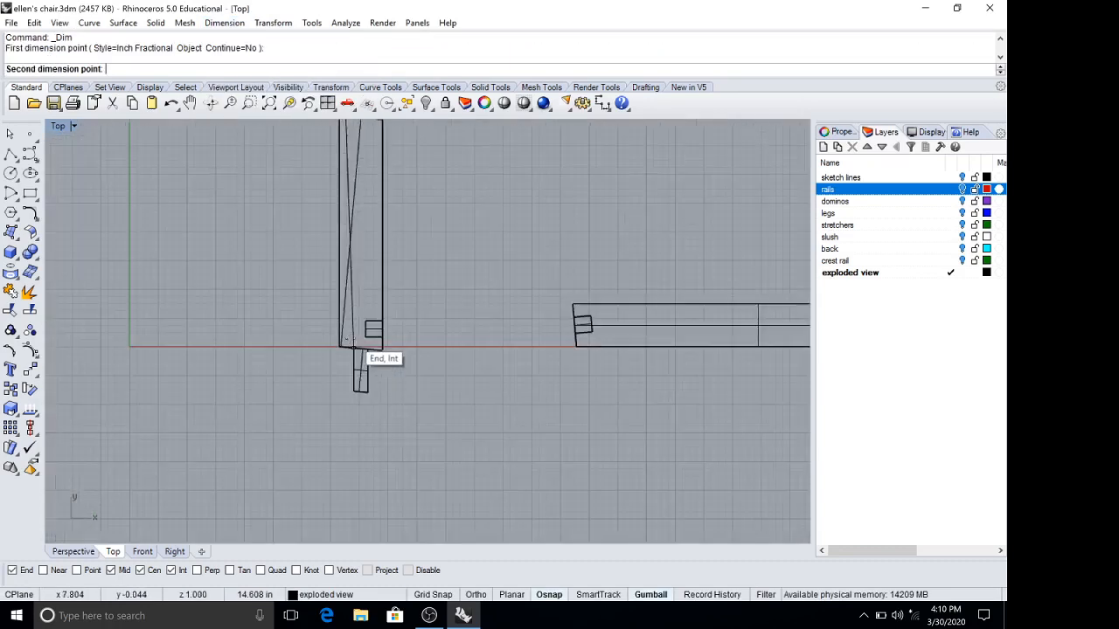
click(352, 347)
click(311, 315)
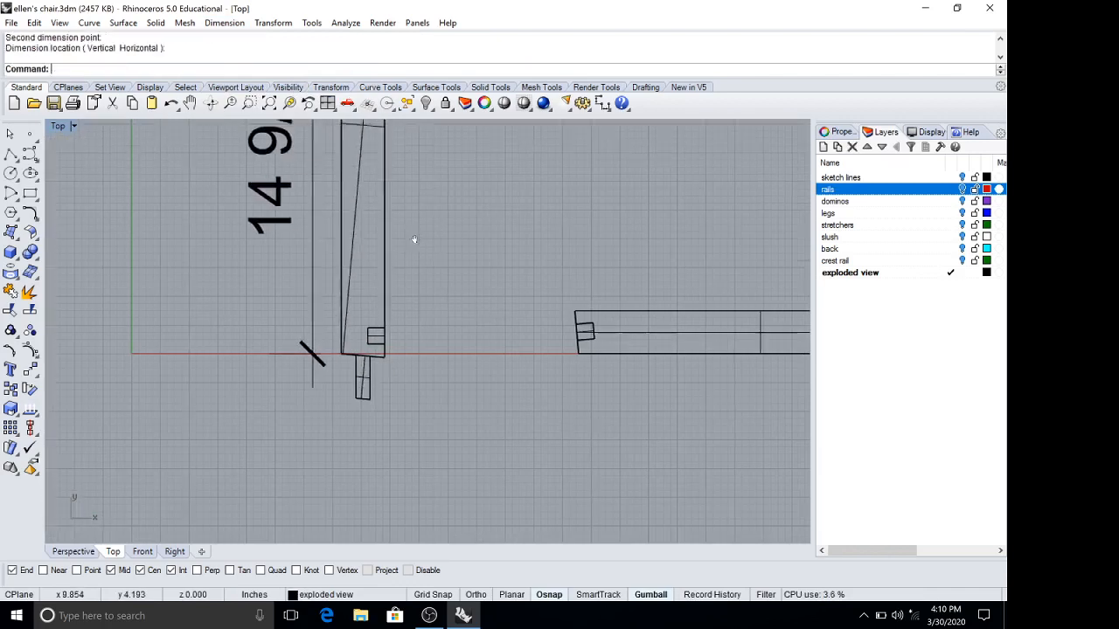
scroll(423, 346, down, 6)
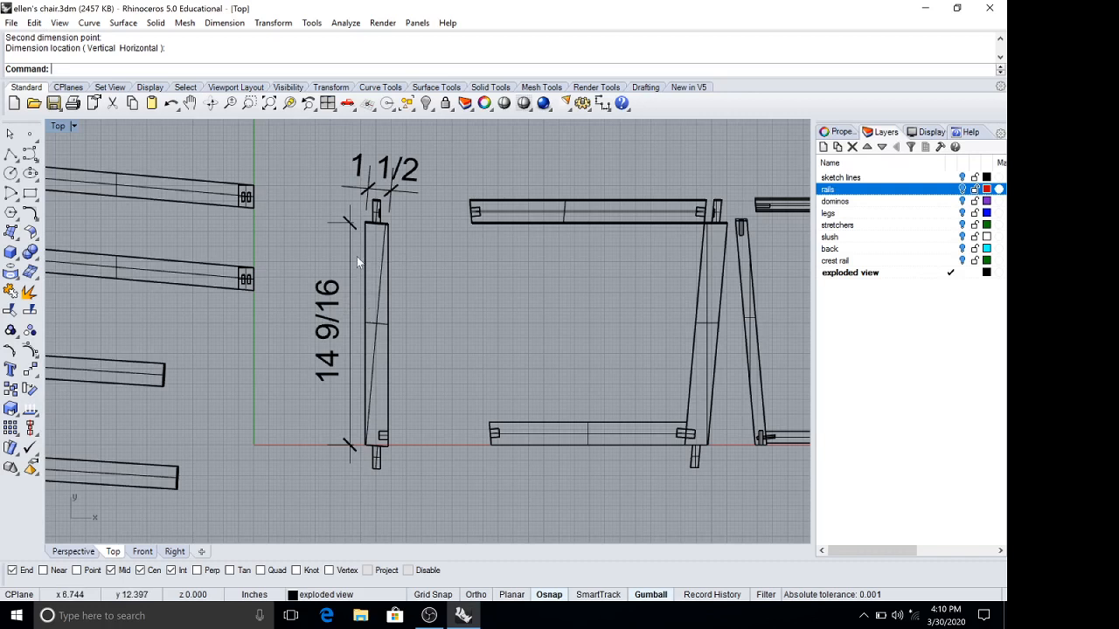
- Add an angle dimension between the long edge and the slanted end of the upper horizontal rail, with its arc below the rail
click(224, 23)
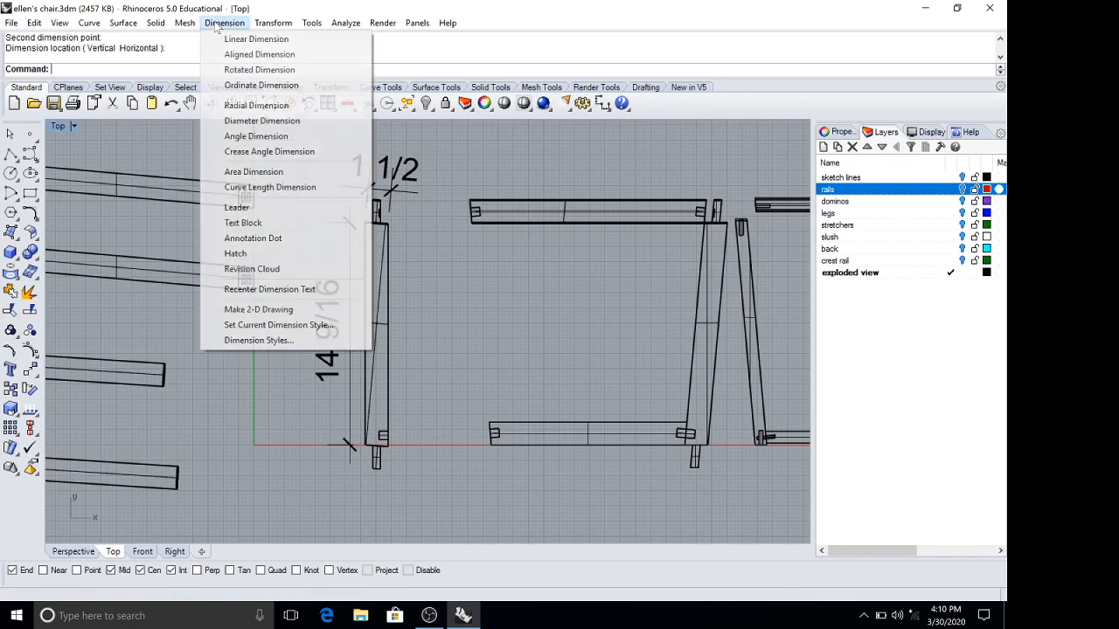
click(232, 37)
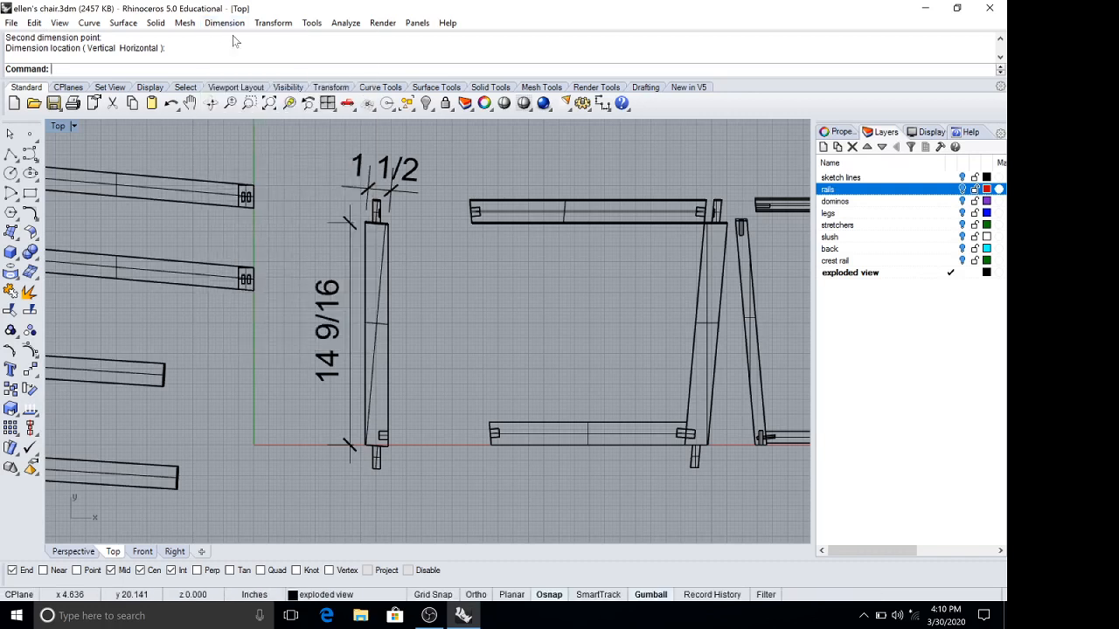
click(220, 21)
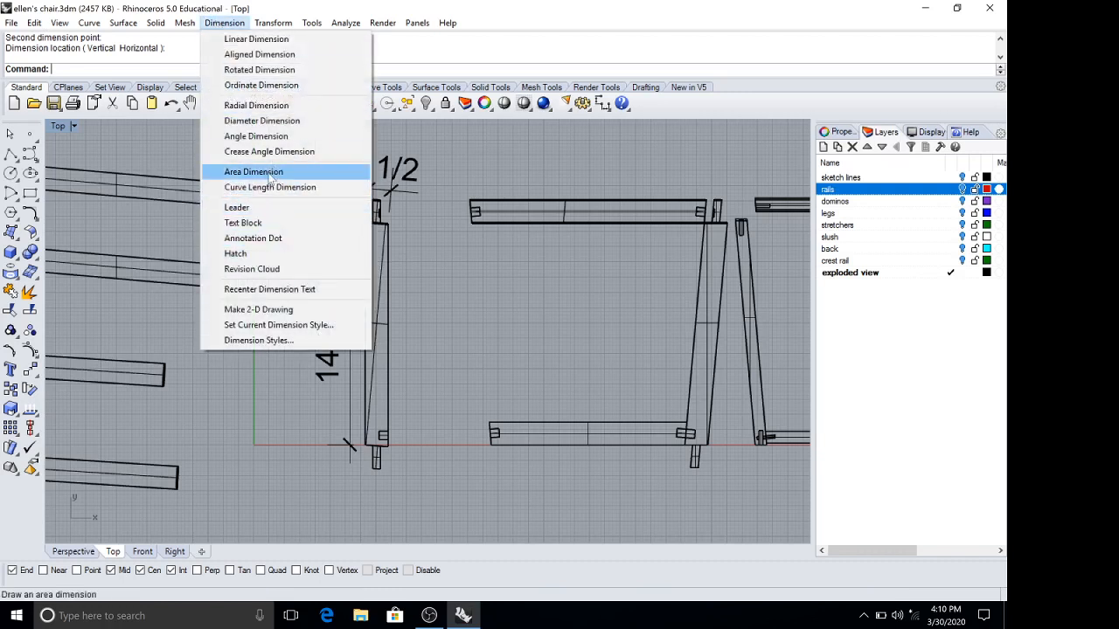
click(256, 136)
scroll(533, 193, up, 6)
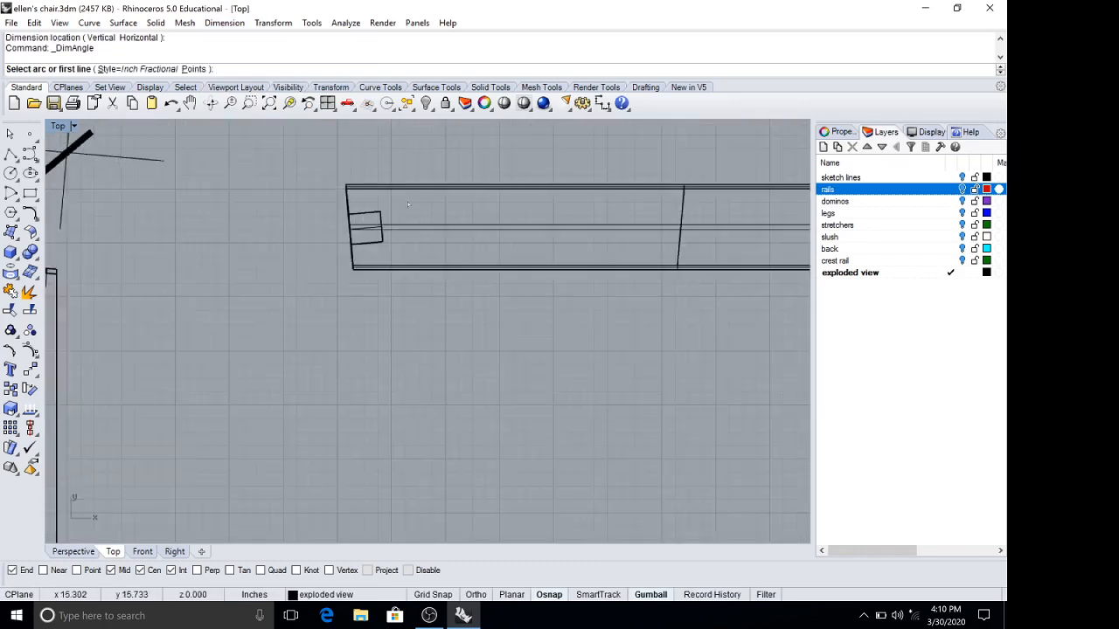
click(403, 189)
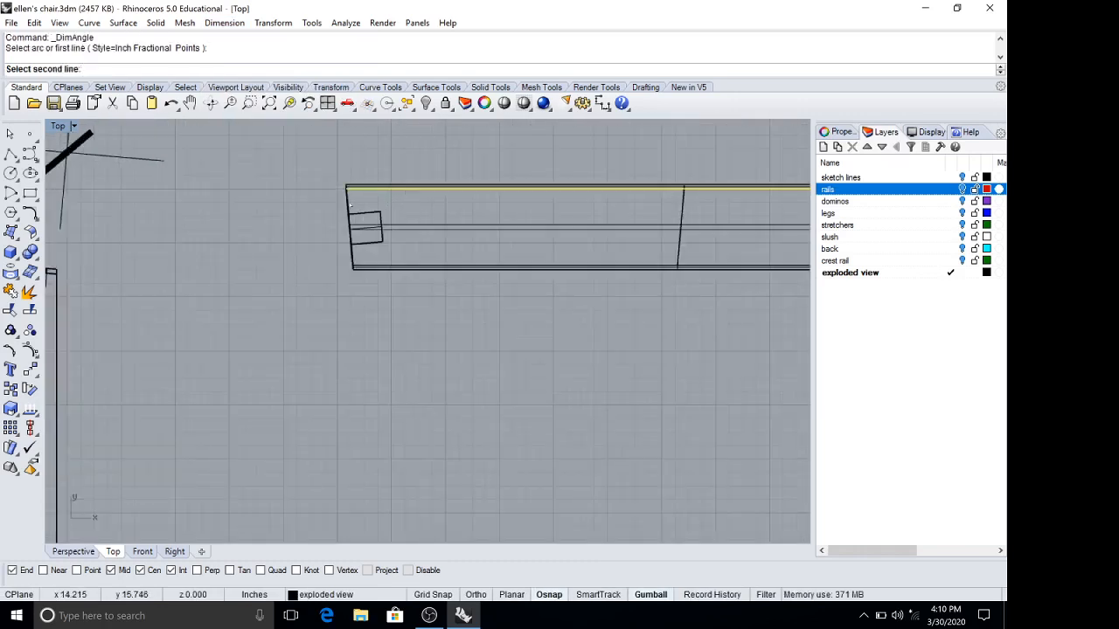
click(349, 205)
click(384, 239)
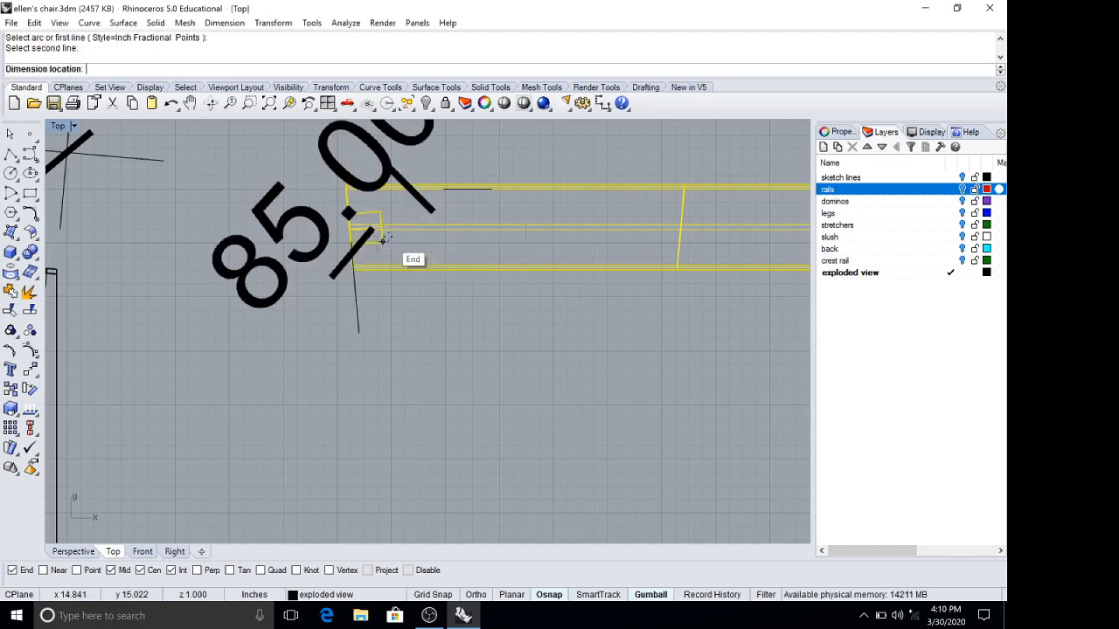
scroll(385, 239, down, 6)
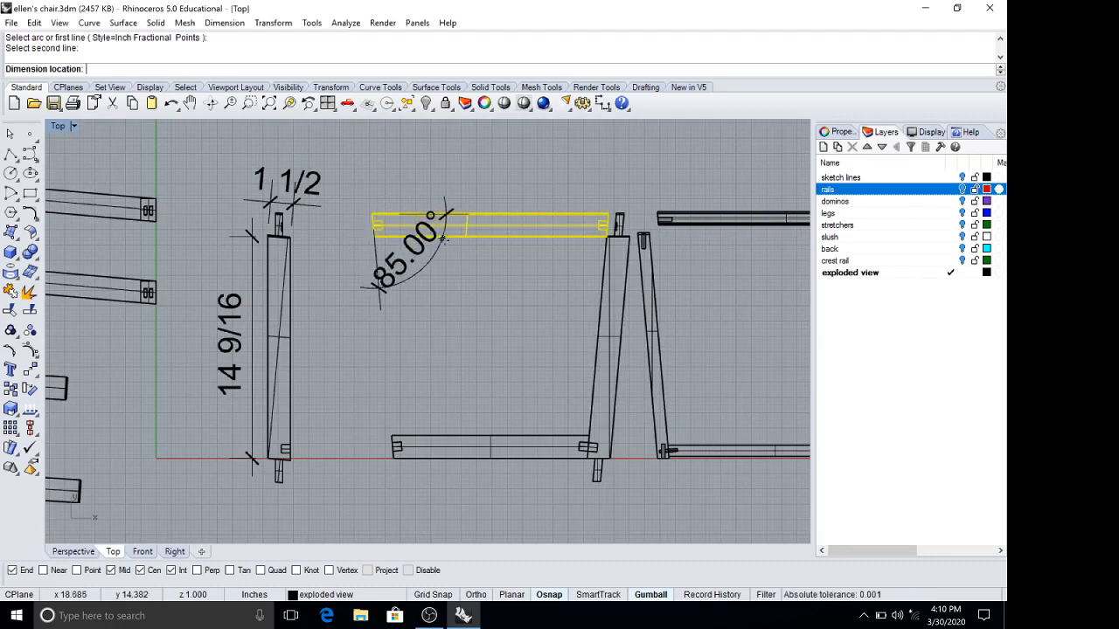
click(429, 265)
scroll(472, 212, down, 3)
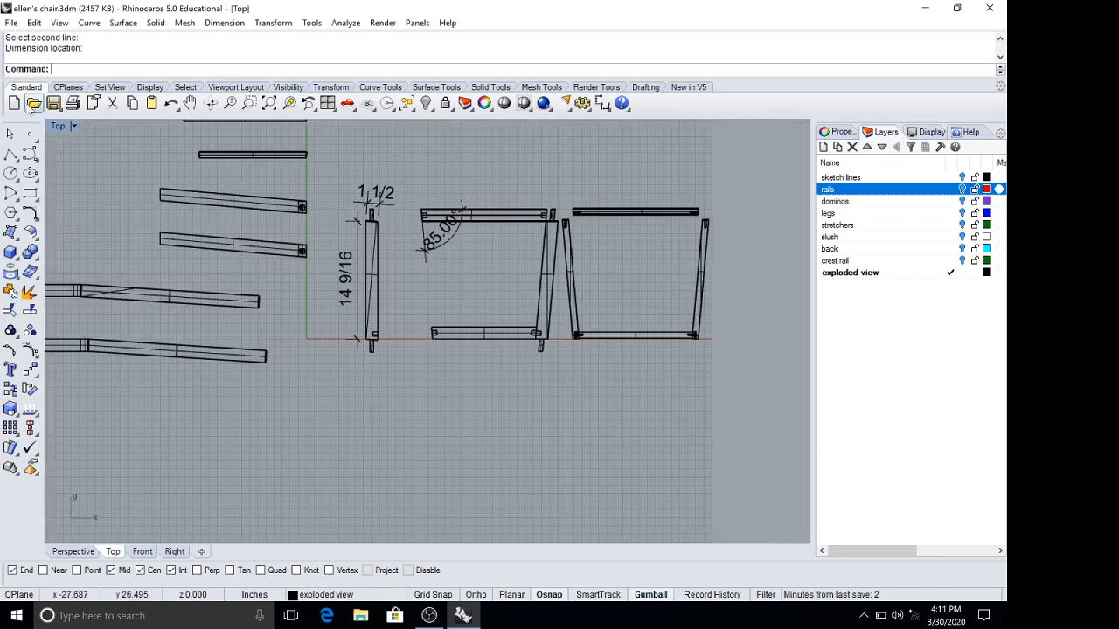
- Show the dimensioned exploded parts in a maximized Perspective view and save the chair file
double_click(58, 126)
right_drag(562, 277, 539, 220)
double_click(454, 126)
right_drag(464, 212, 700, 247)
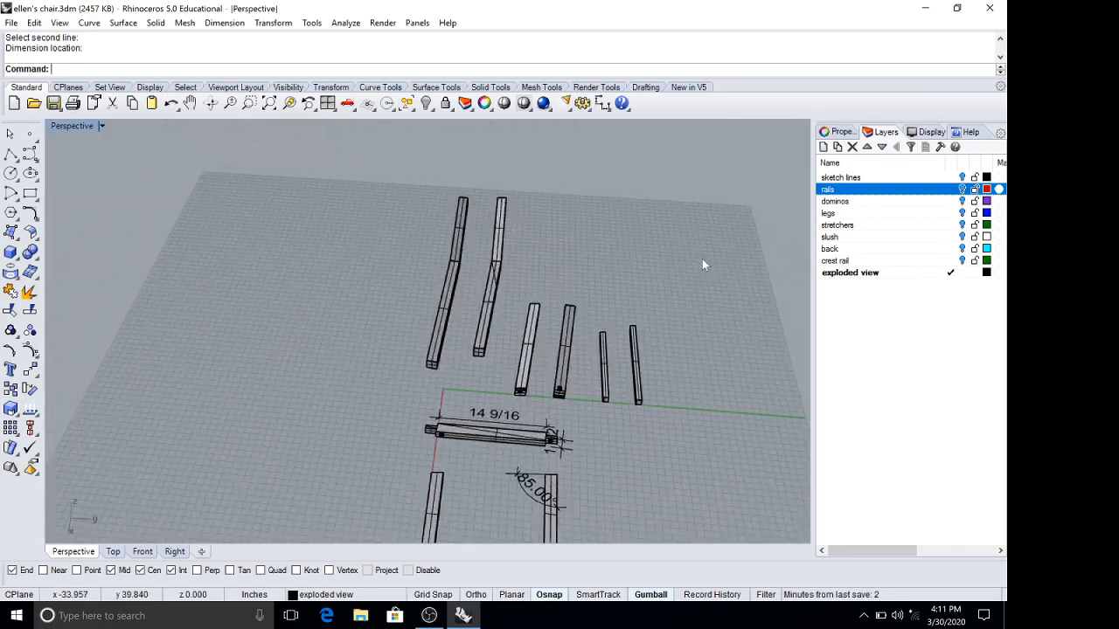
right_drag(686, 308, 485, 341)
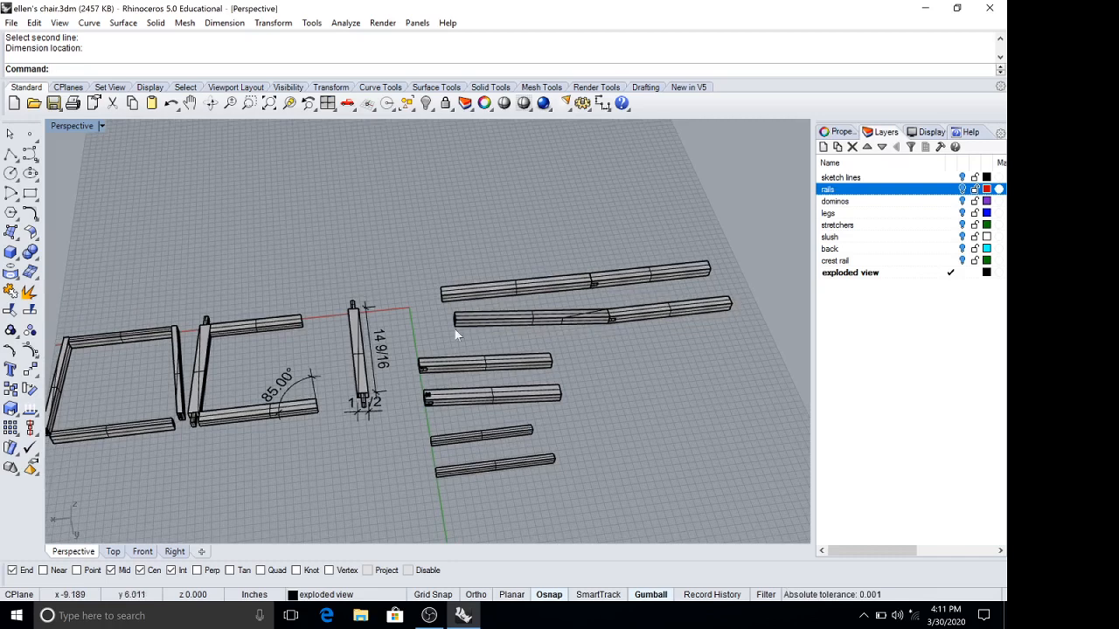
click(12, 23)
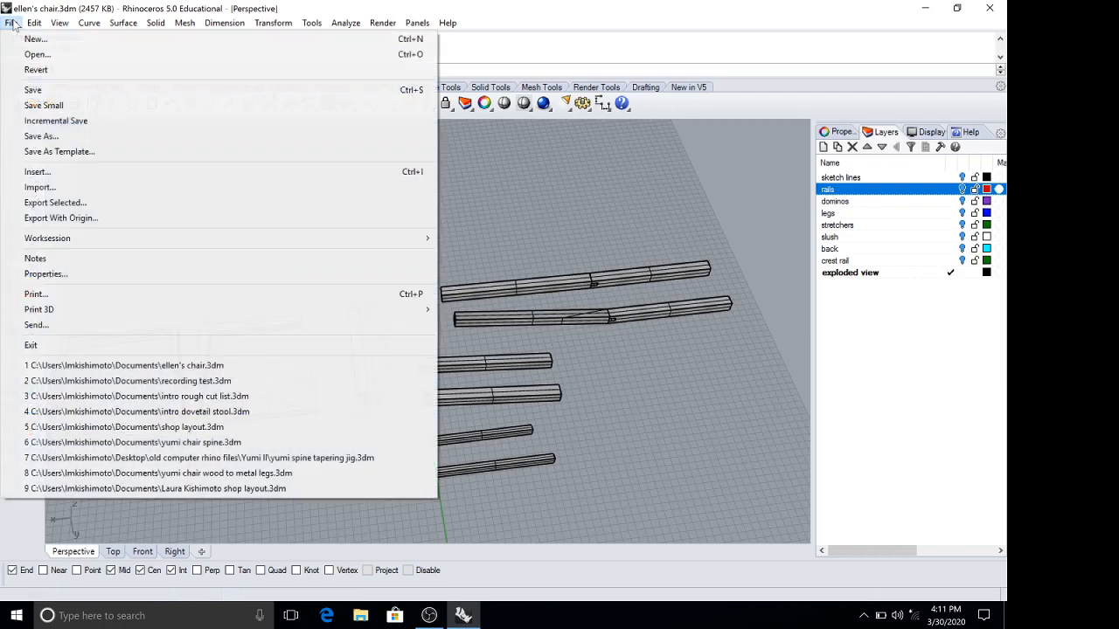
click(33, 87)
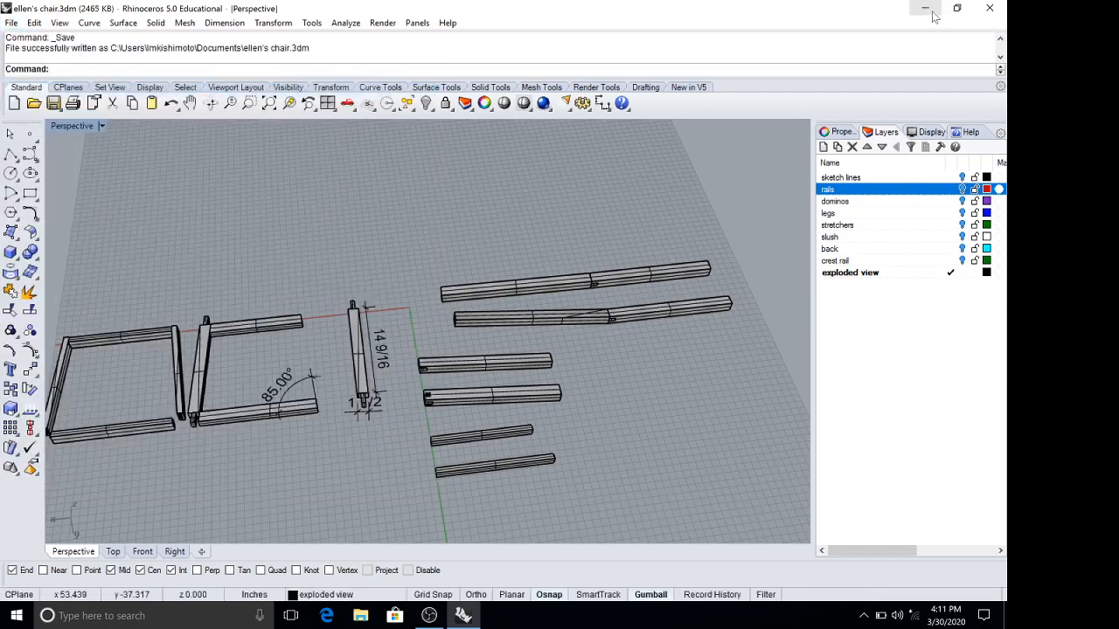